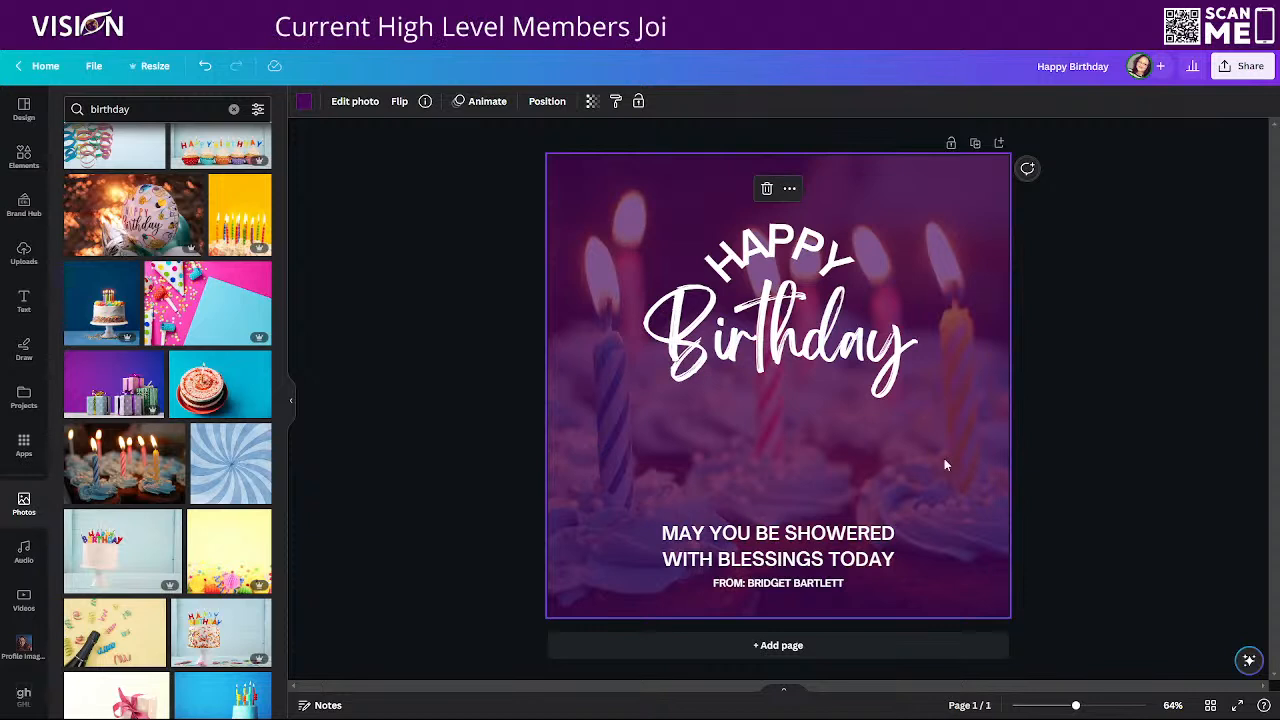
Download the birthday design as a PNG and save it as Happy Birthday
click(1243, 66)
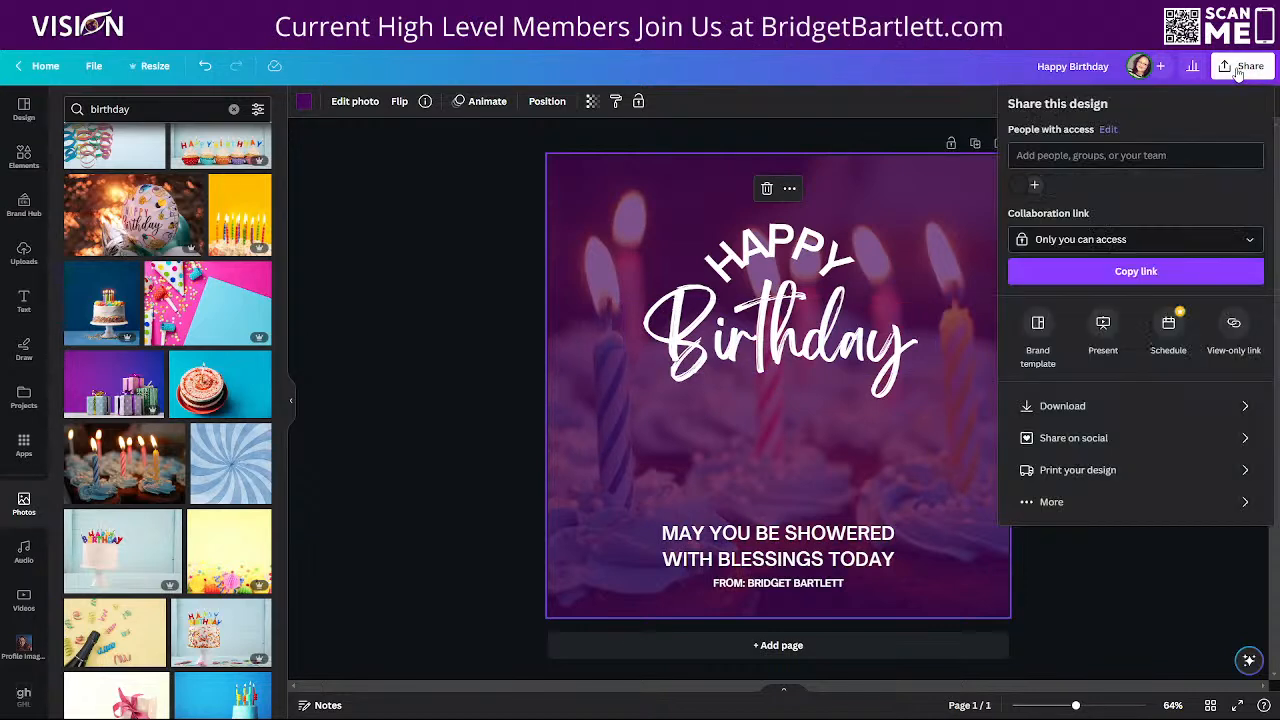
click(1090, 405)
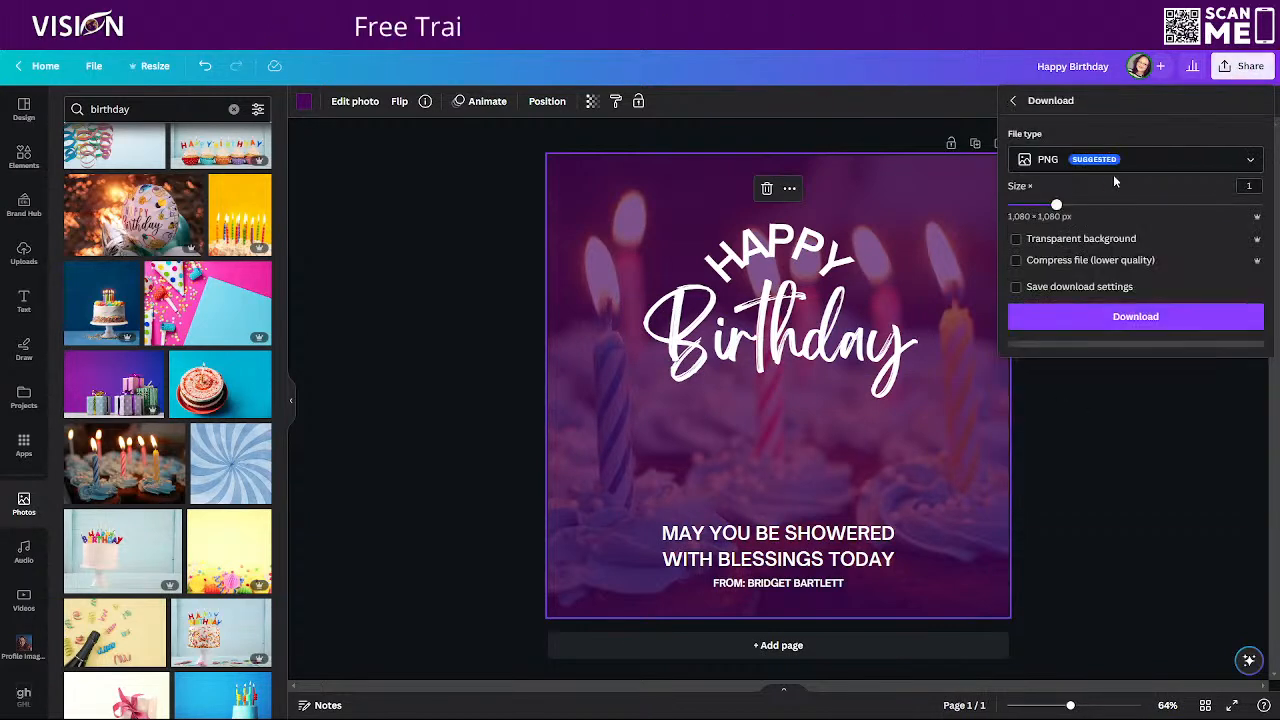
click(1130, 317)
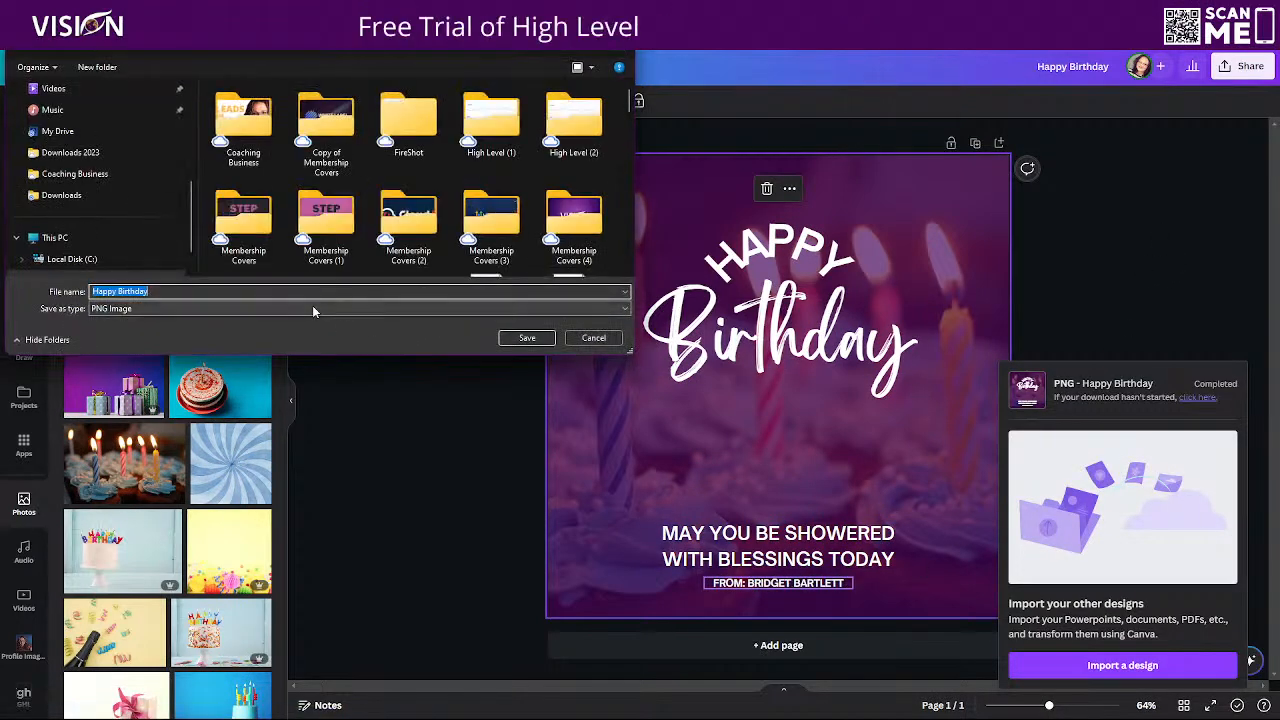
click(517, 340)
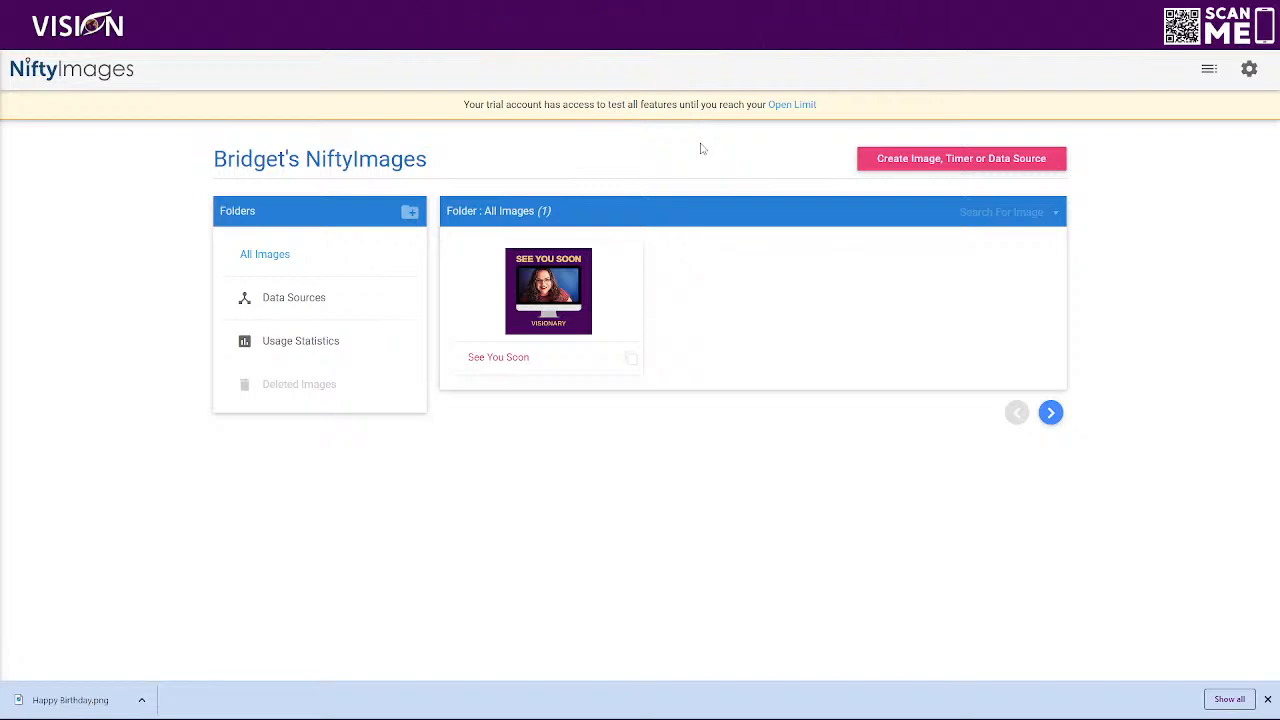
Switch to NiftyImages, look over its feature and account menus, and log in with the prefilled credentials
click(1209, 72)
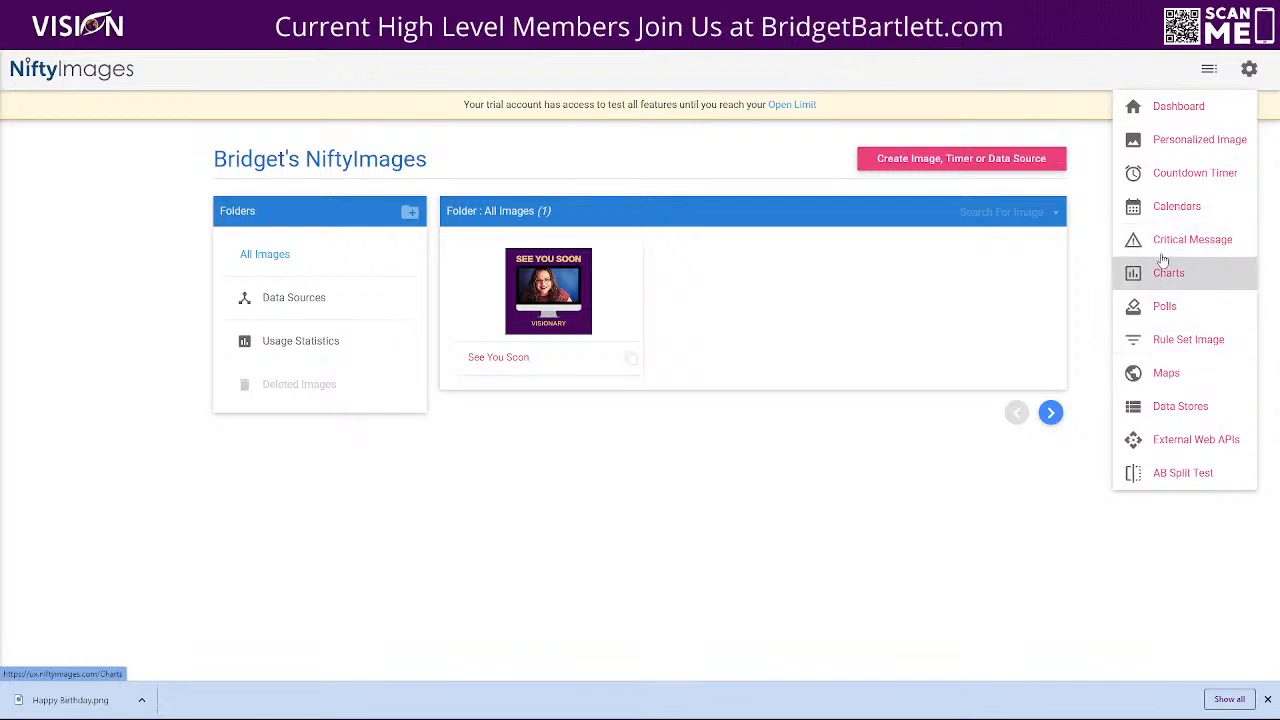
click(1248, 70)
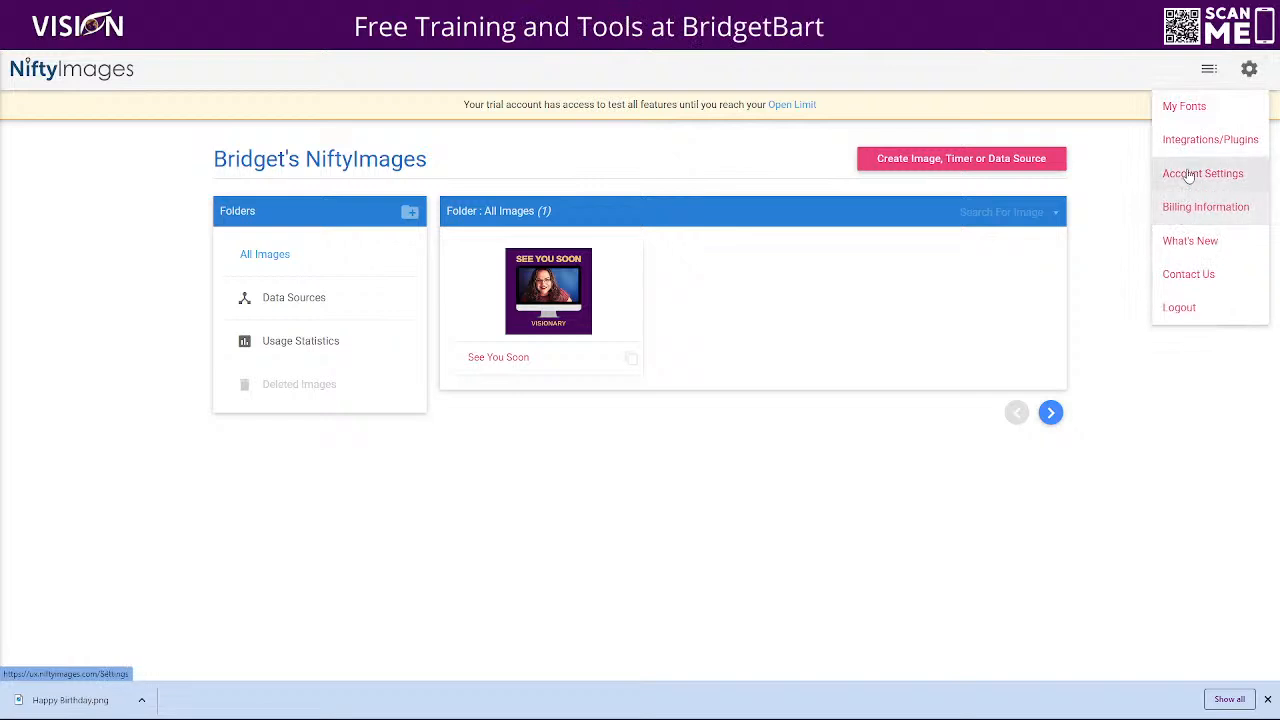
click(101, 72)
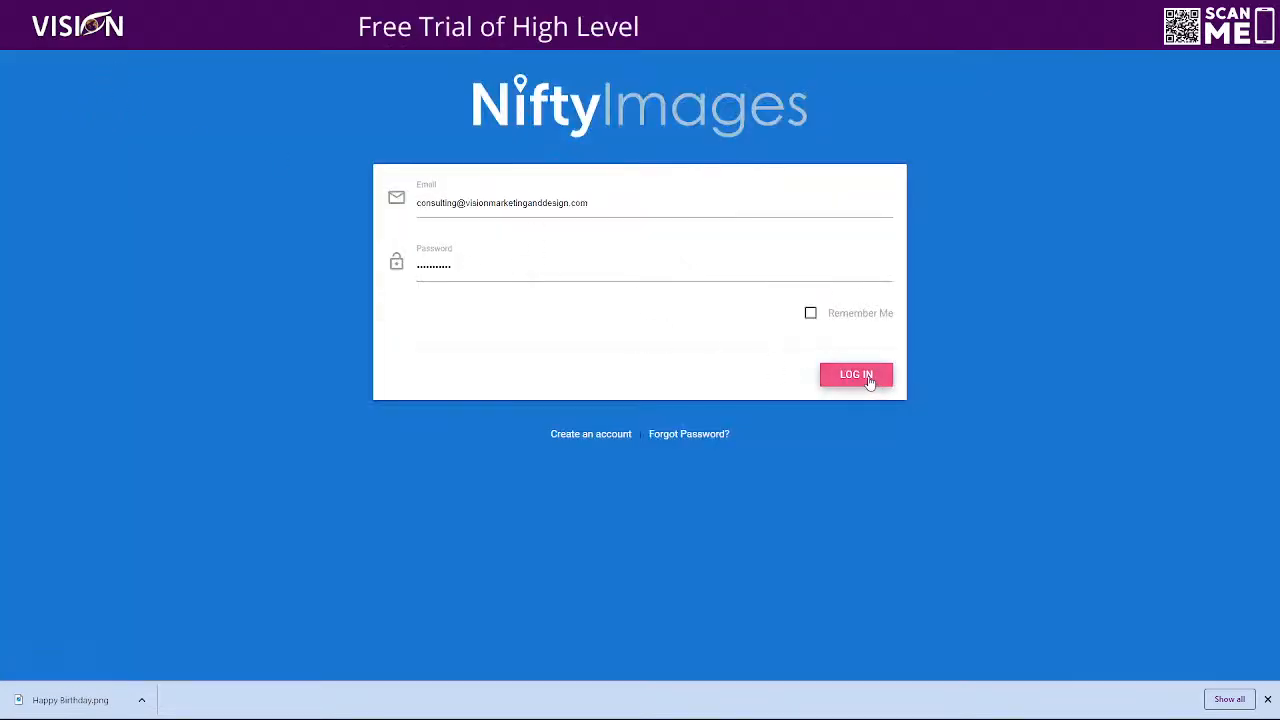
click(857, 375)
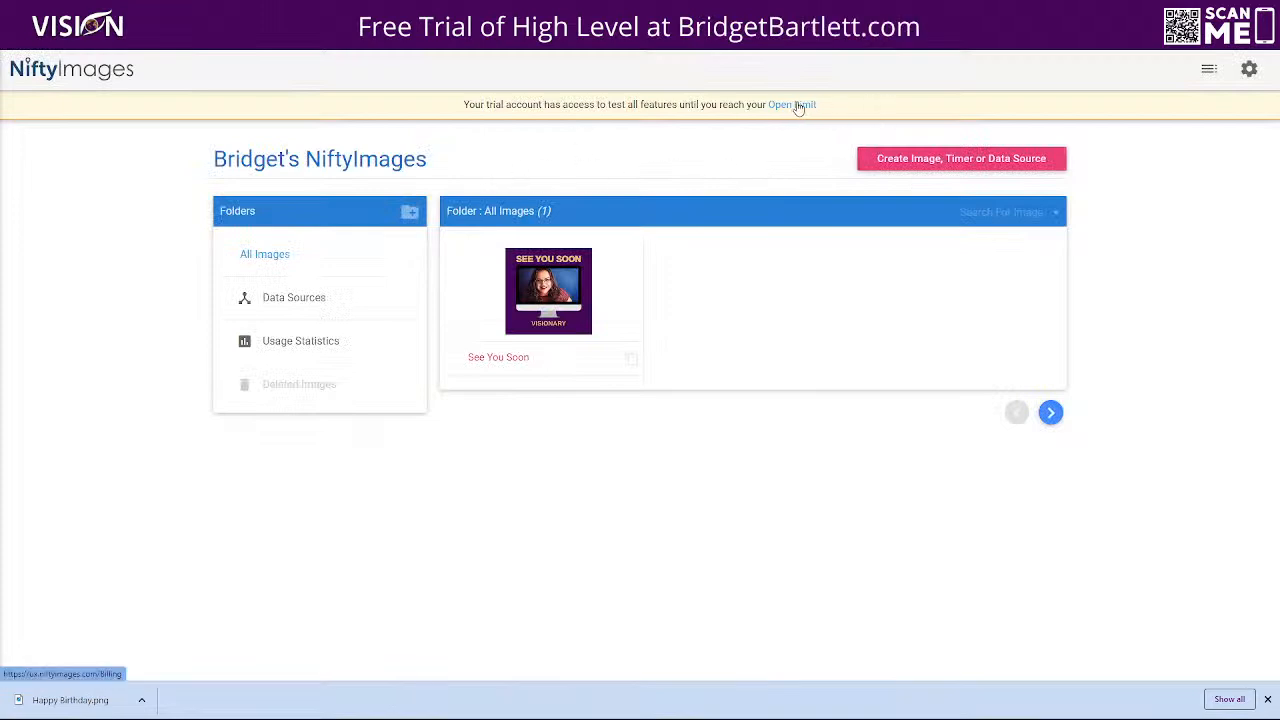
Review the trial's open limit and compare the subscription plans under annual and monthly billing
click(797, 106)
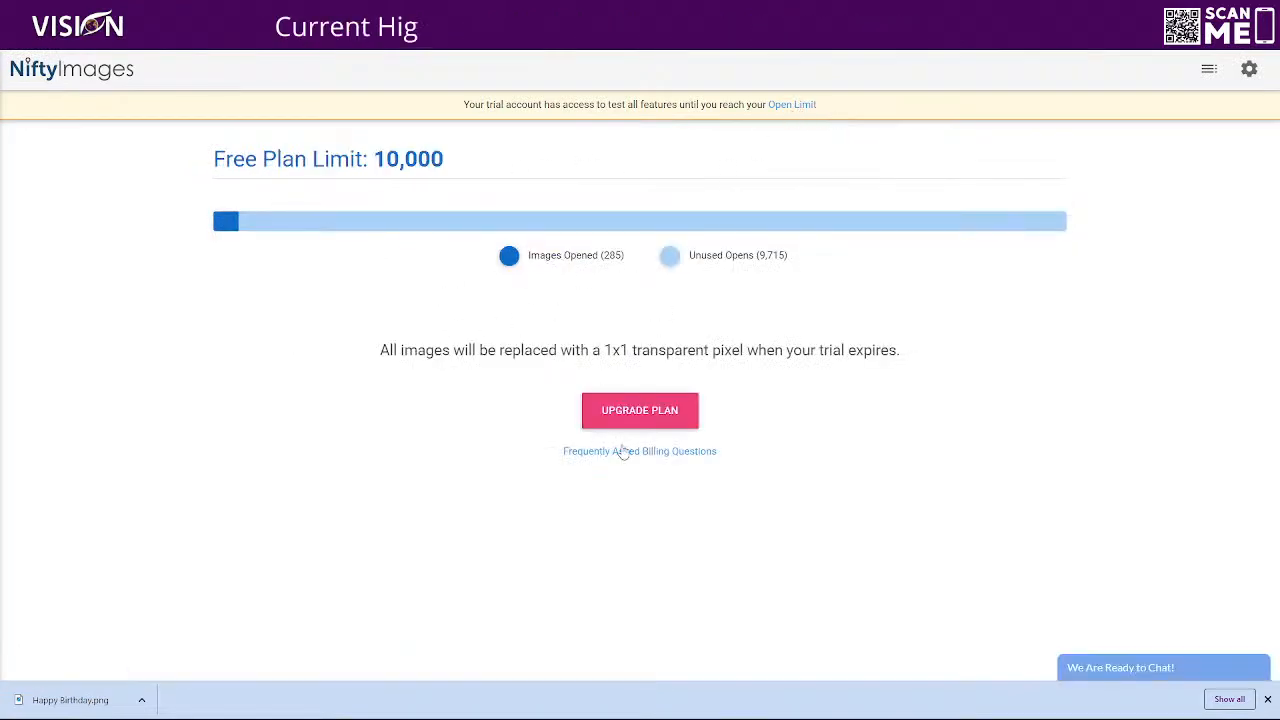
click(617, 420)
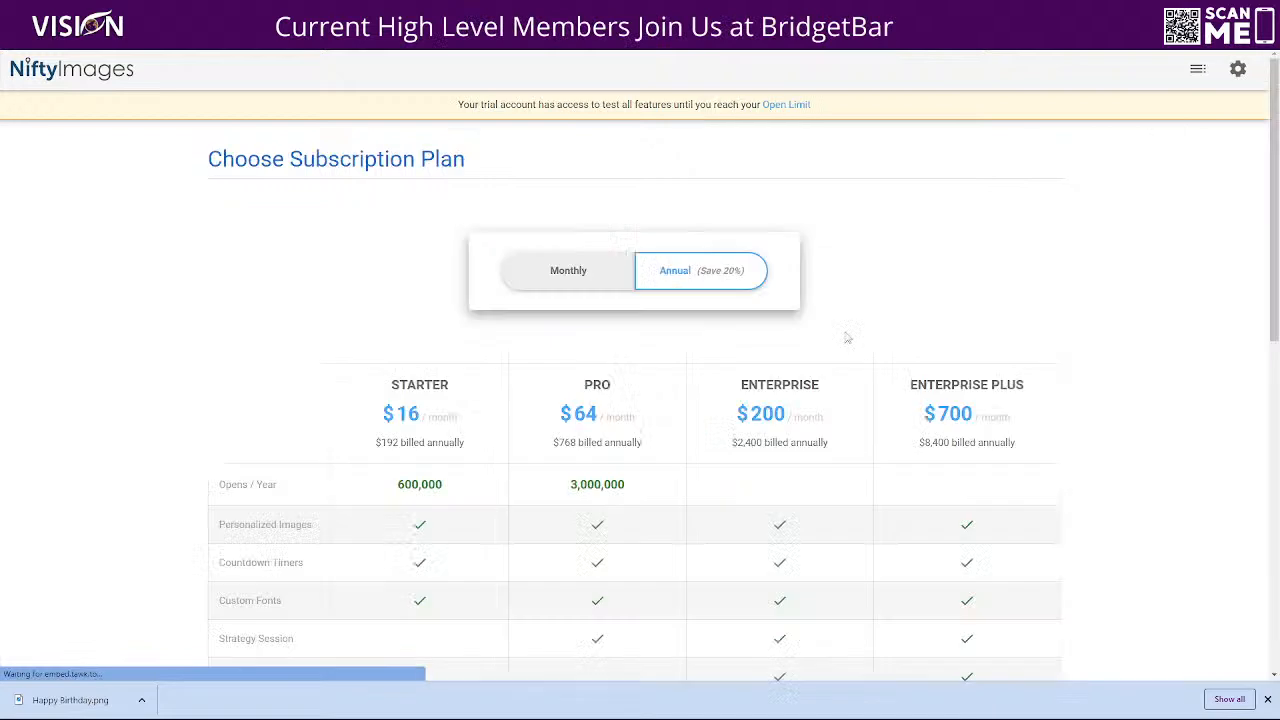
scroll(1117, 360, down, 3)
scroll(1120, 350, up, 1)
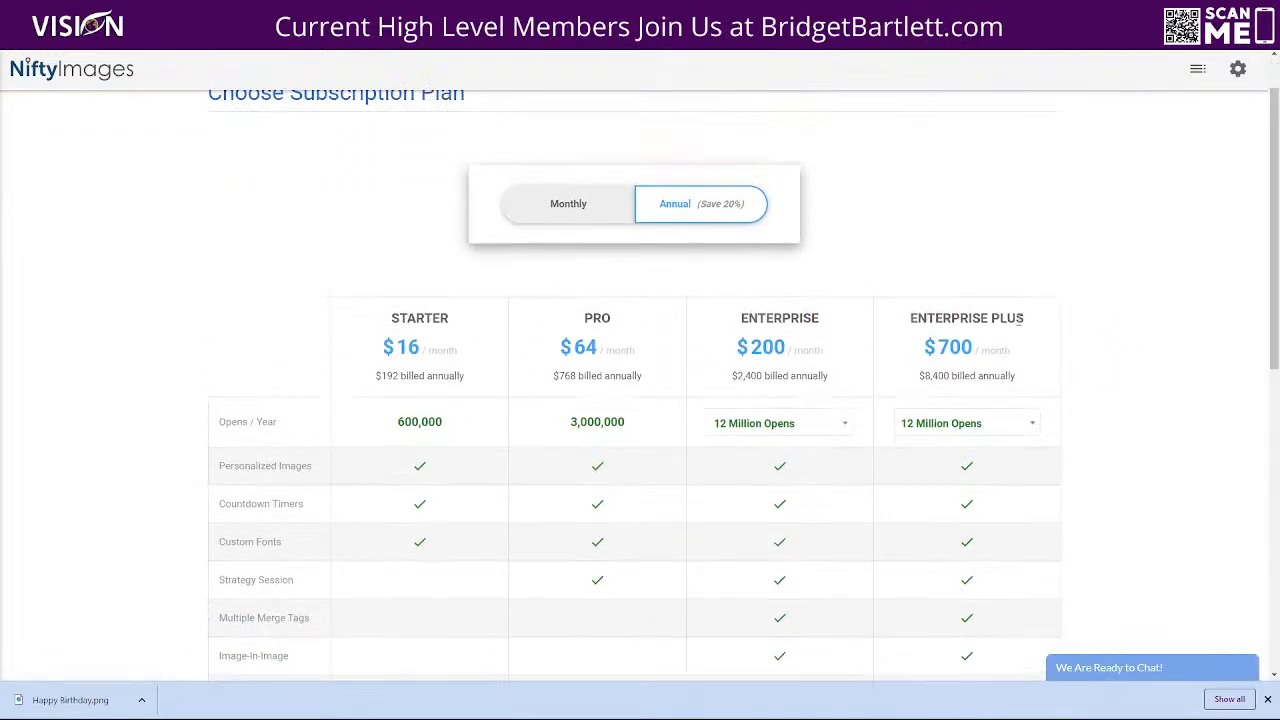
click(571, 205)
scroll(1090, 346, down, 1)
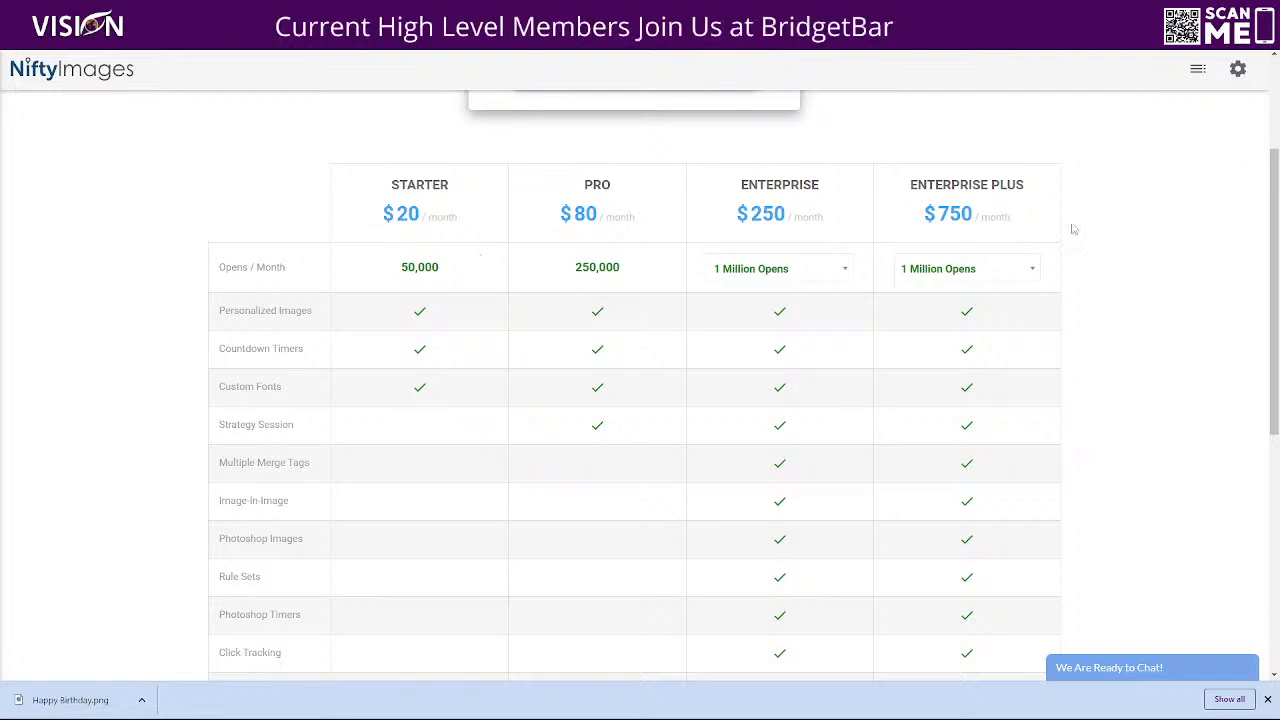
scroll(1243, 140, up, 2)
Create a new personalized image from the downloaded Happy Birthday.png and dismiss the browser's download bar
click(50, 75)
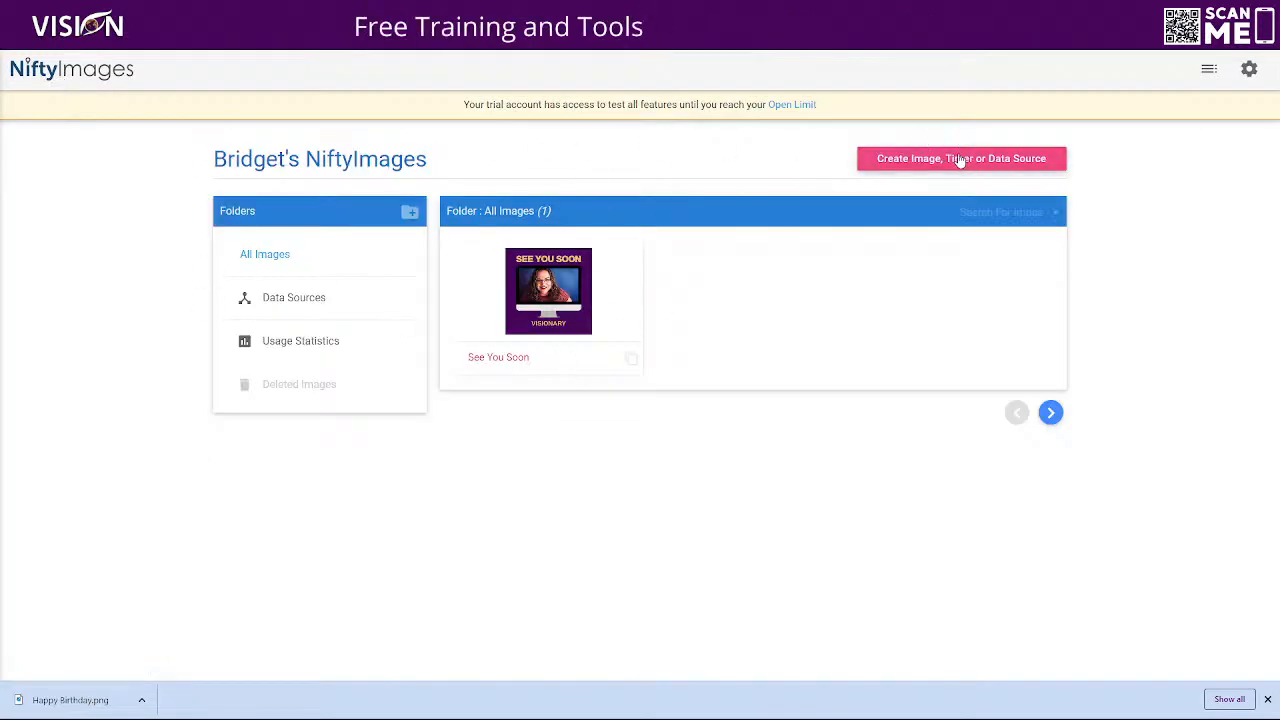
click(908, 160)
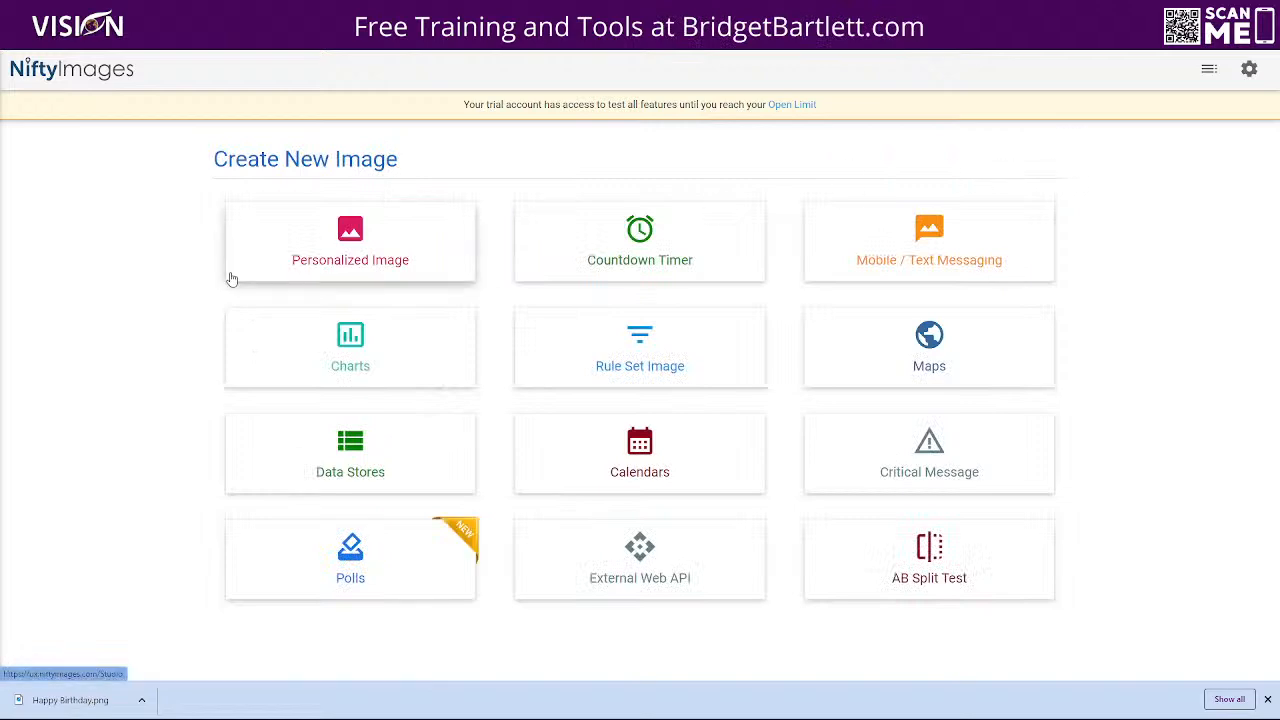
click(422, 252)
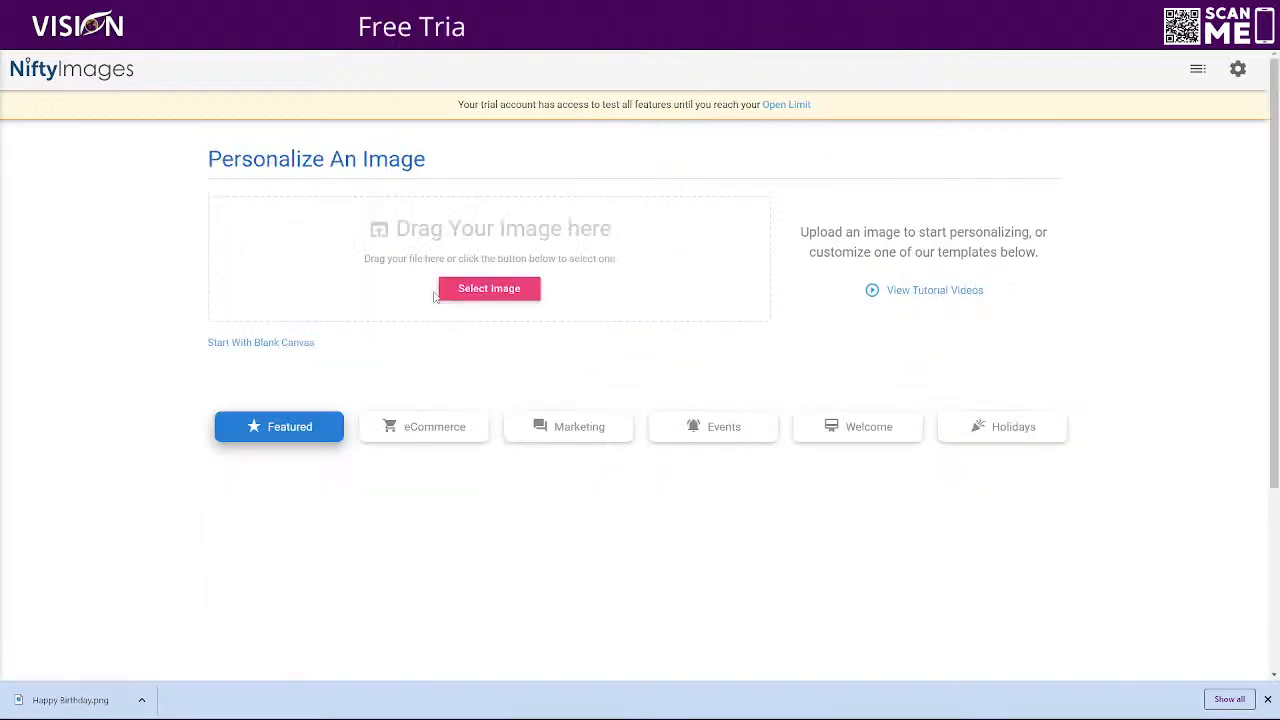
drag(90, 703, 492, 285)
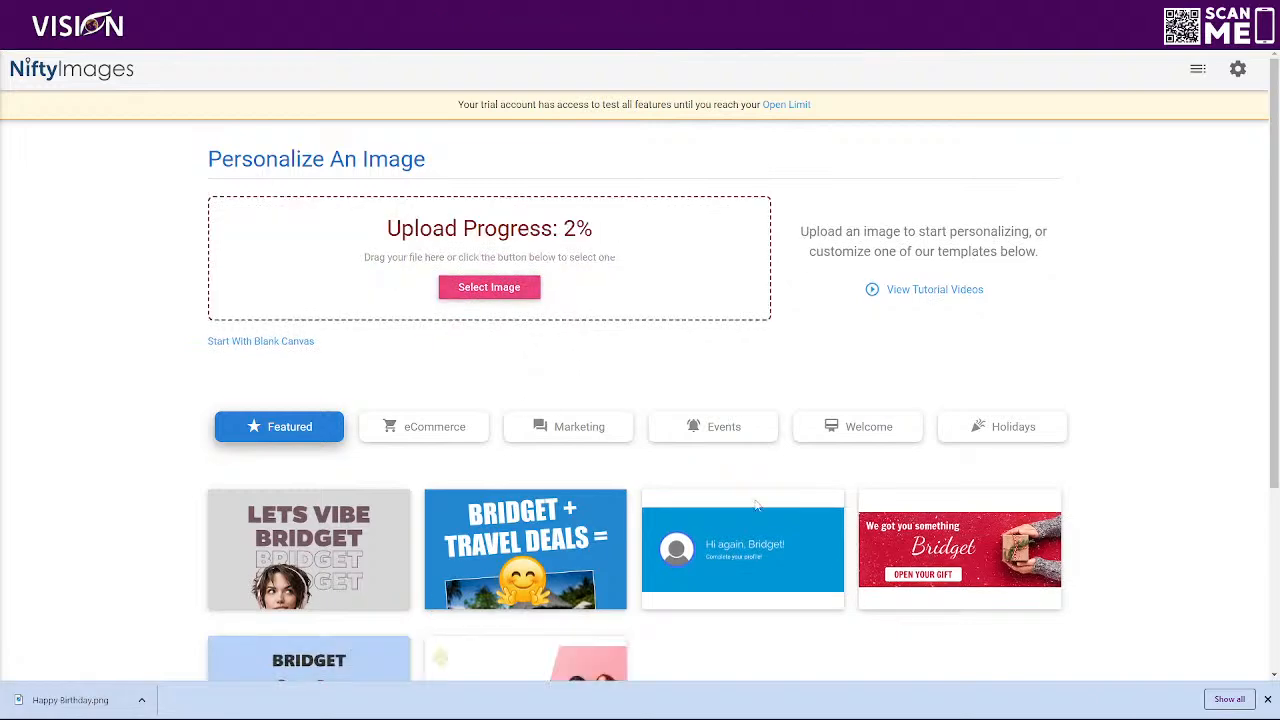
scroll(789, 577, down, 1)
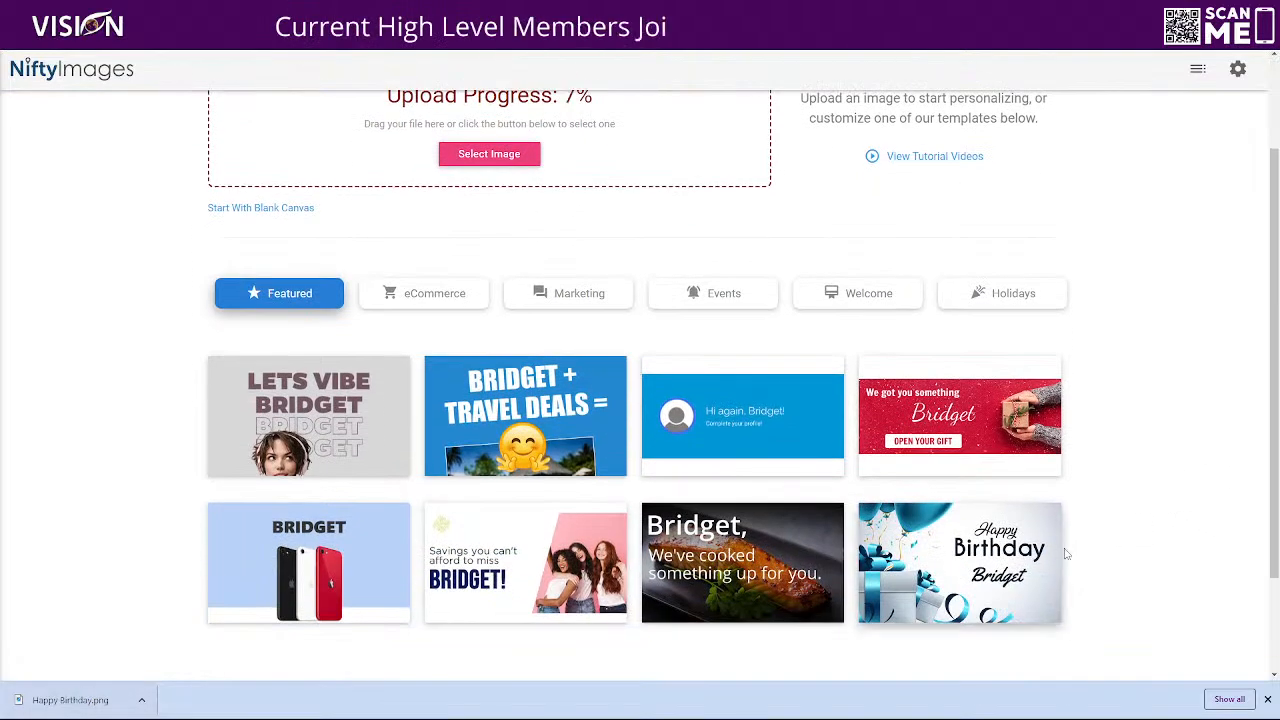
scroll(179, 506, up, 1)
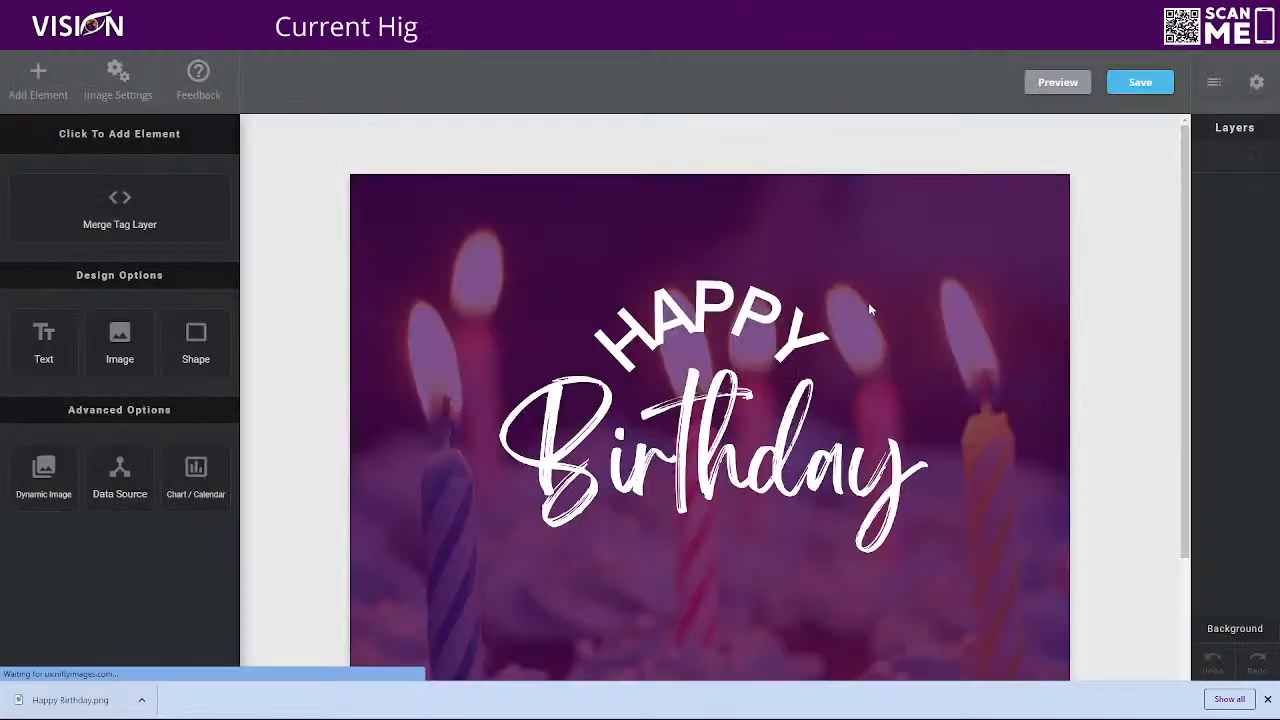
scroll(377, 357, down, 3)
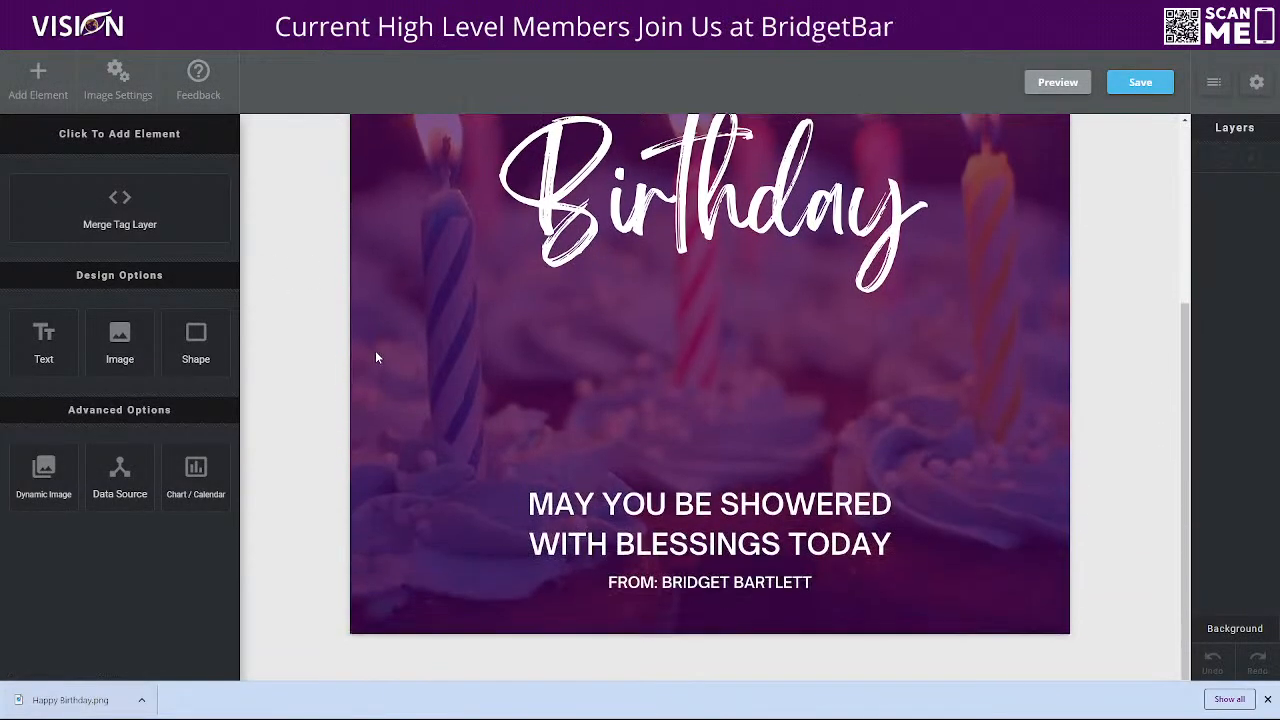
scroll(377, 357, up, 3)
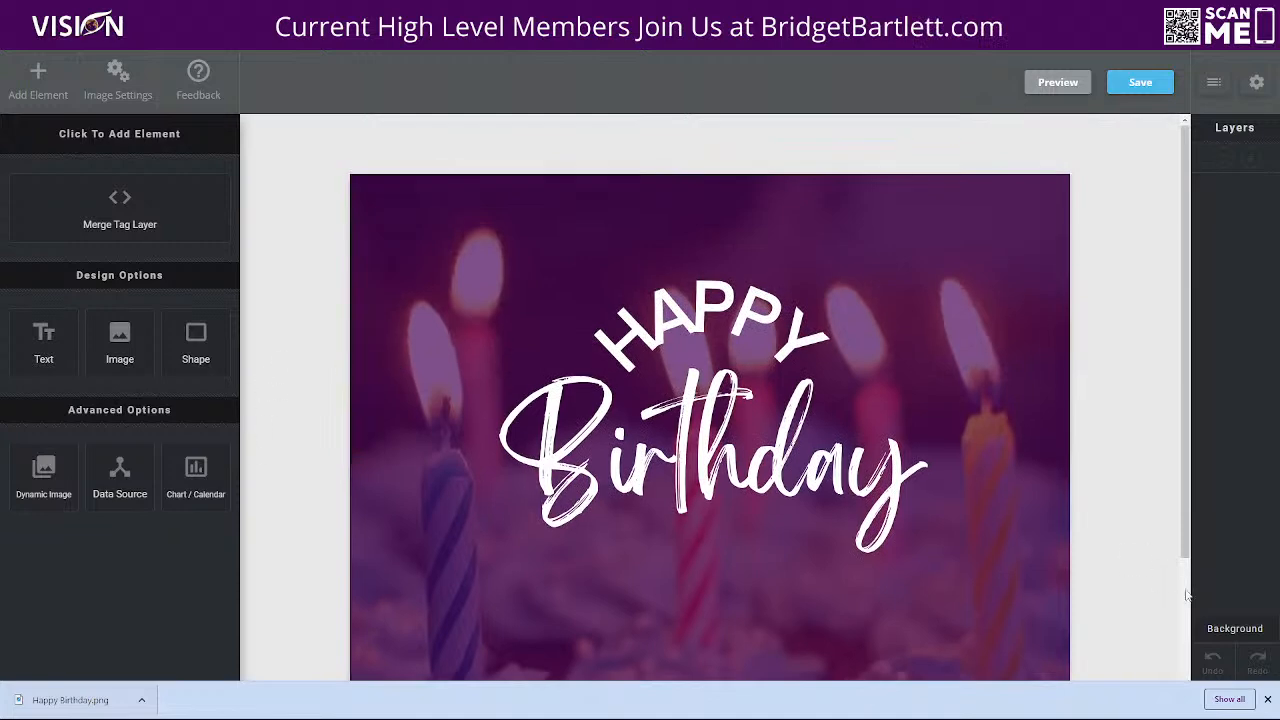
click(1267, 700)
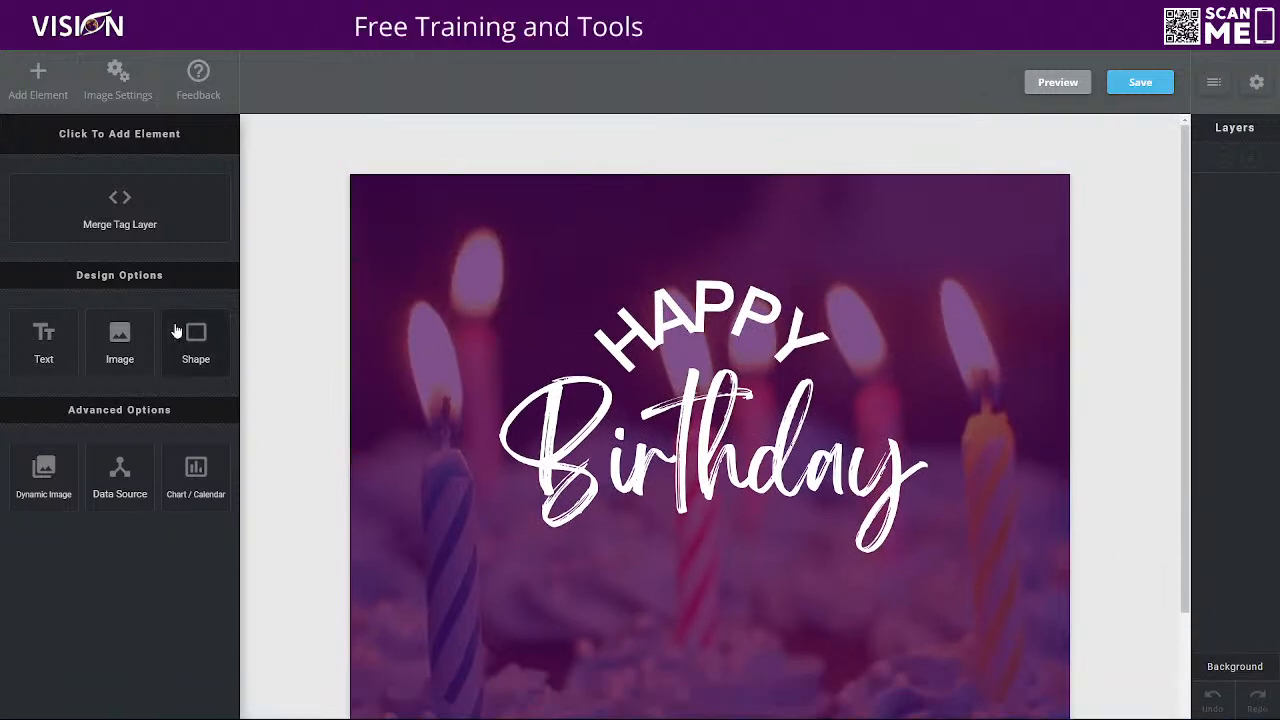
Add a merge tag layer to the birthday image using the existing [firstname] tag
click(121, 205)
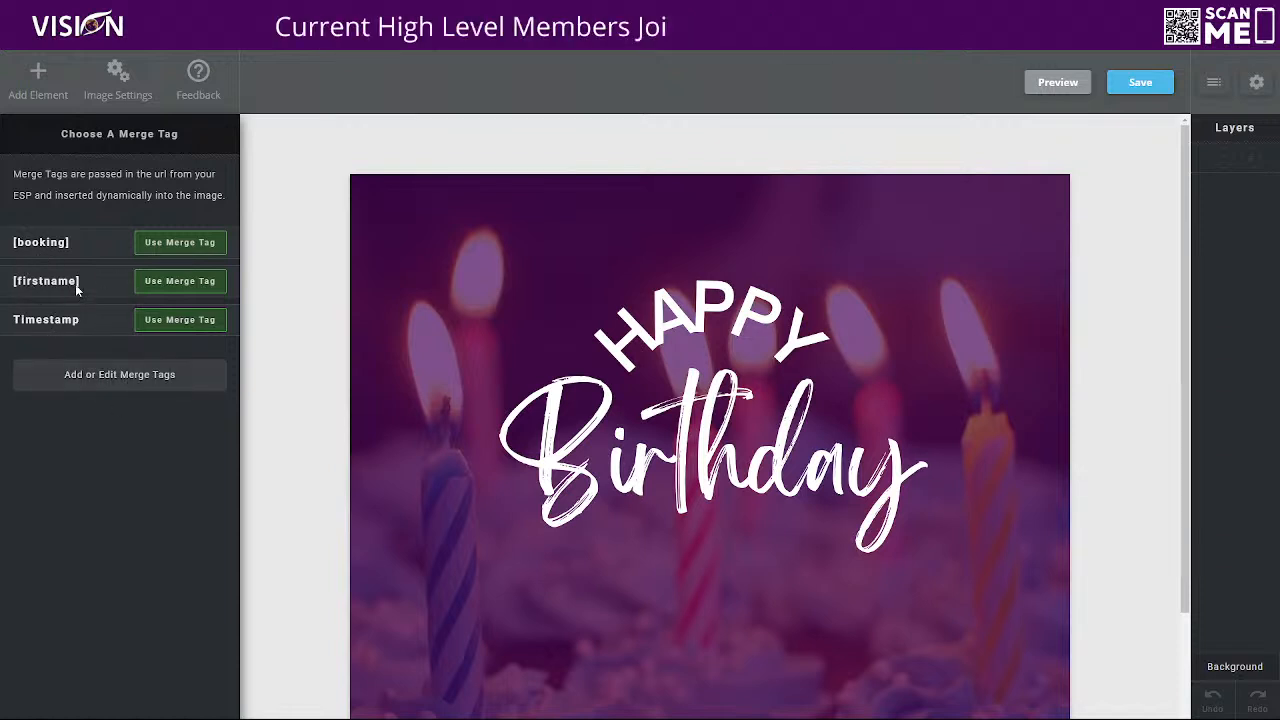
click(121, 383)
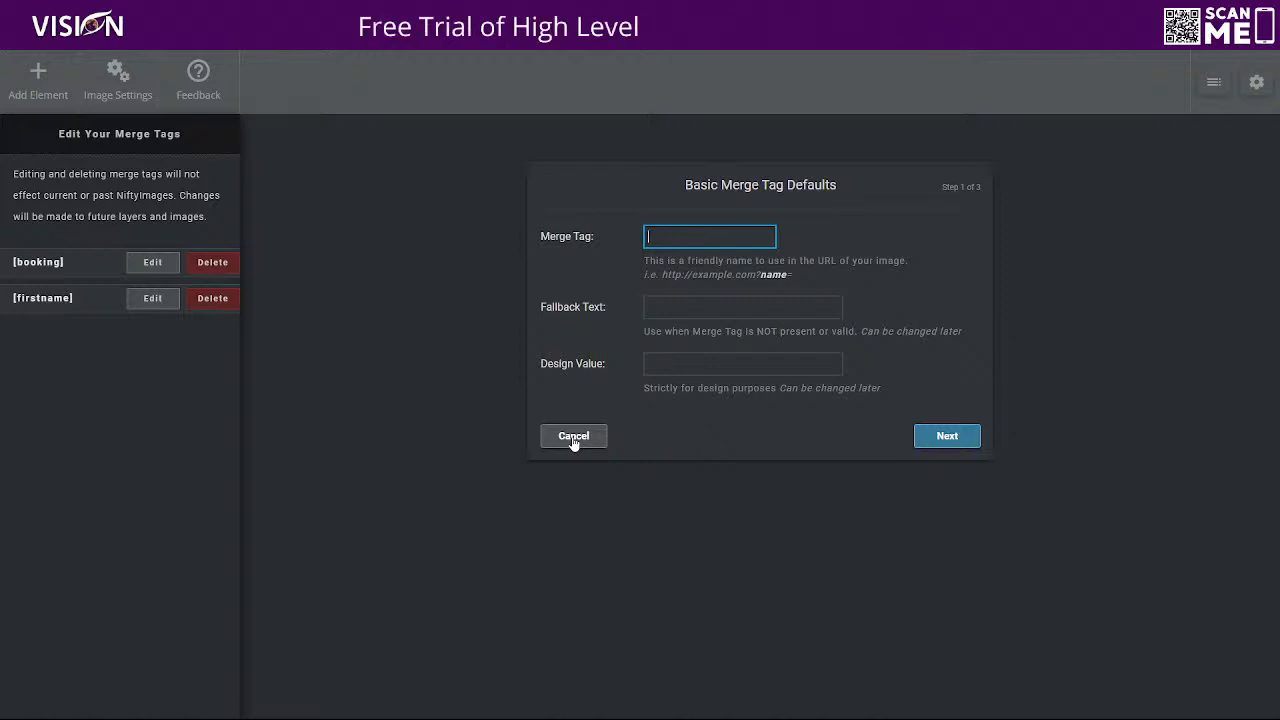
click(574, 438)
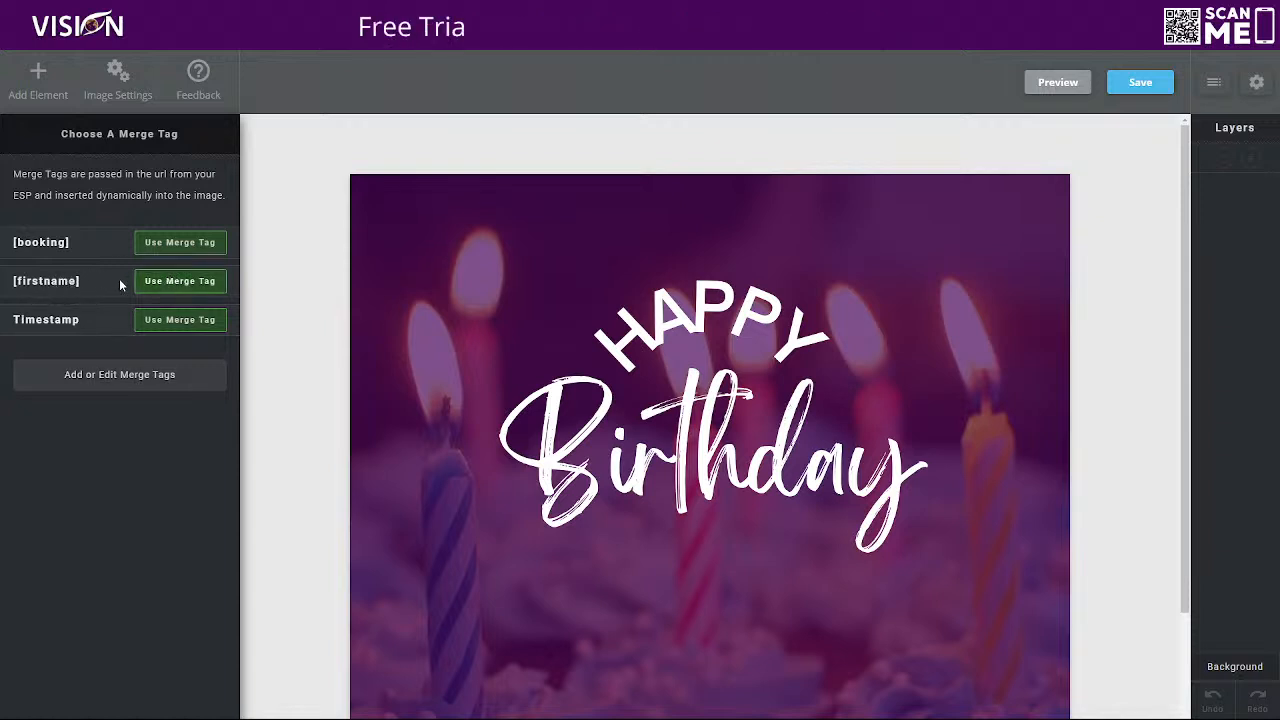
click(167, 284)
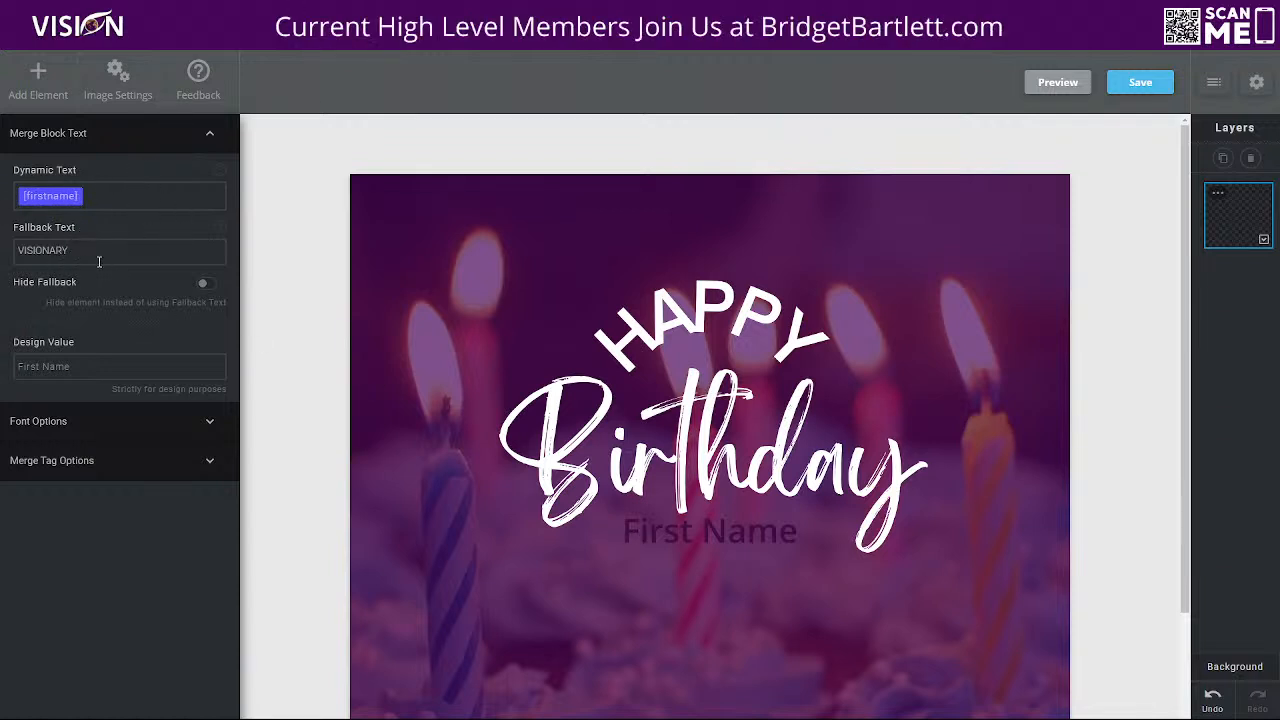
Replace the merge layer's design value with a sample full name
click(82, 367)
drag(100, 367, 3, 387)
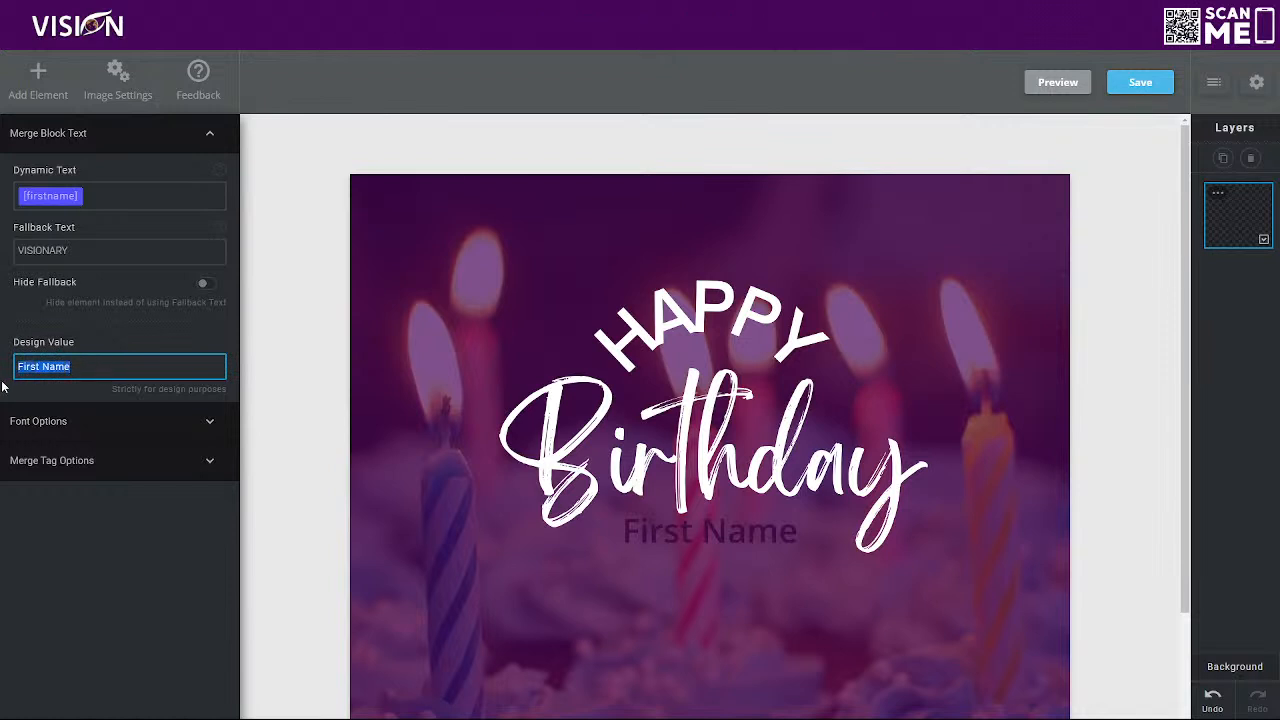
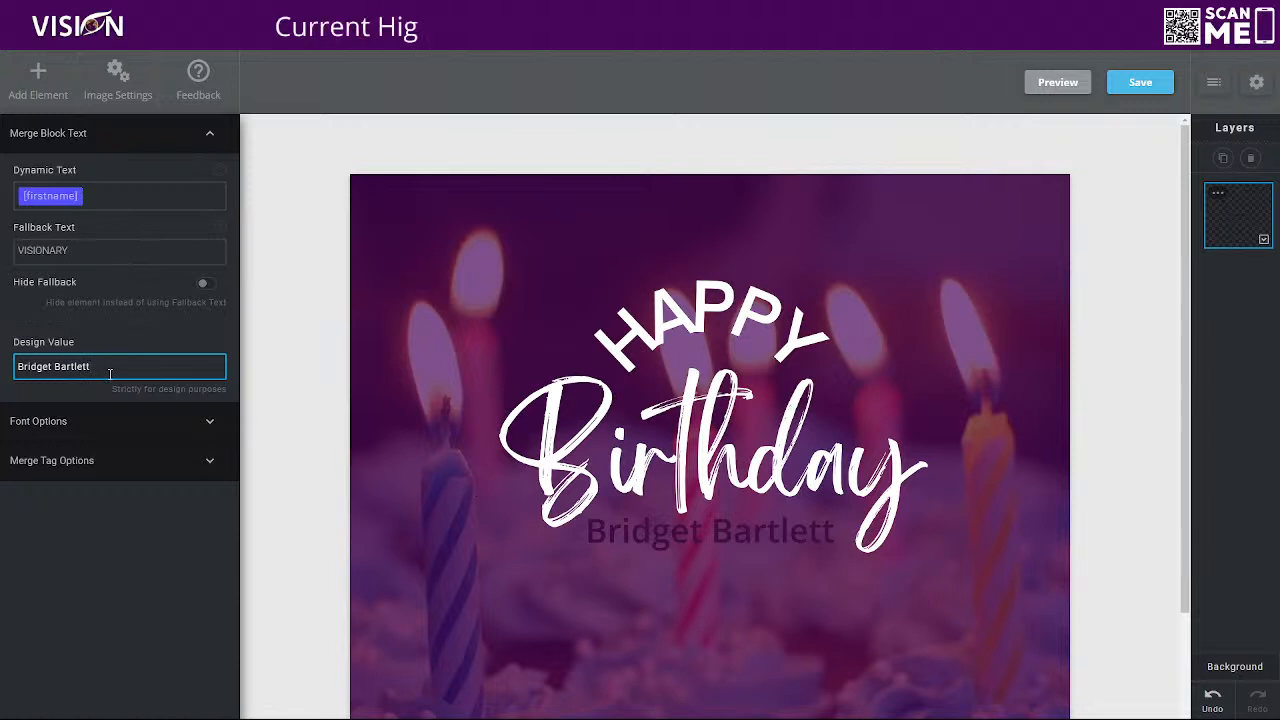
Set the merge text's font to Sacramento and its colour to white
click(95, 426)
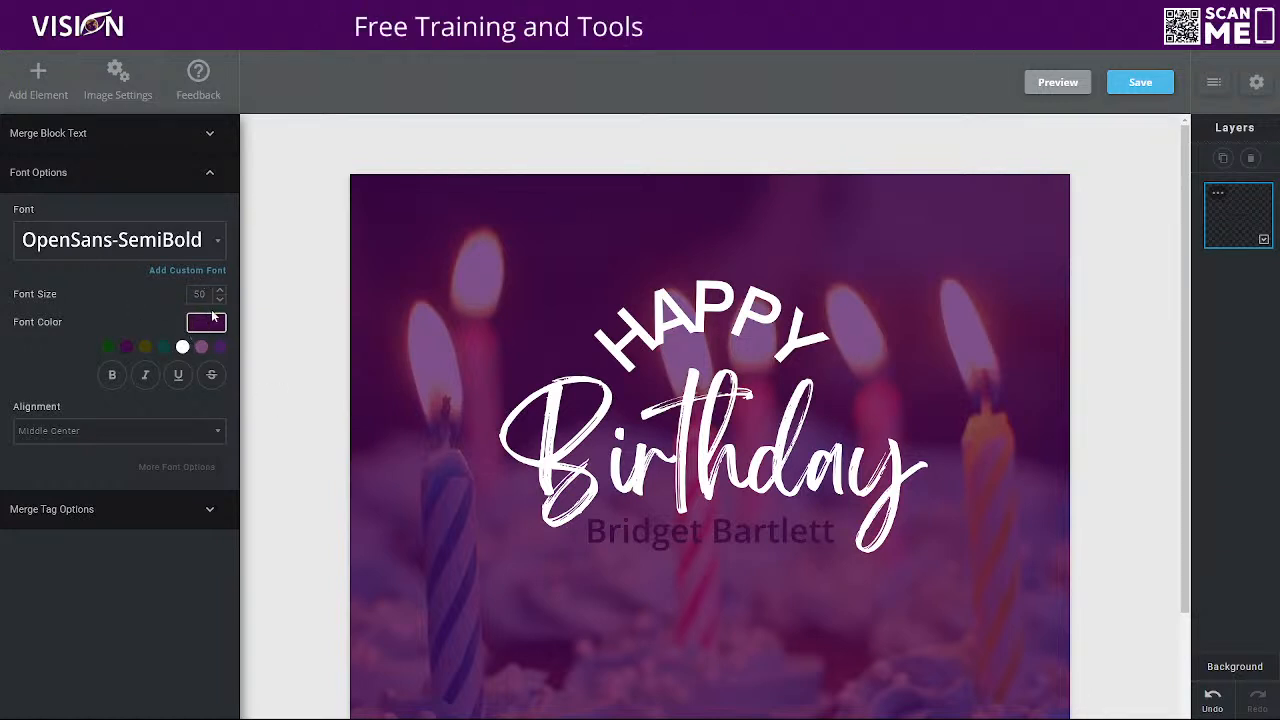
click(145, 240)
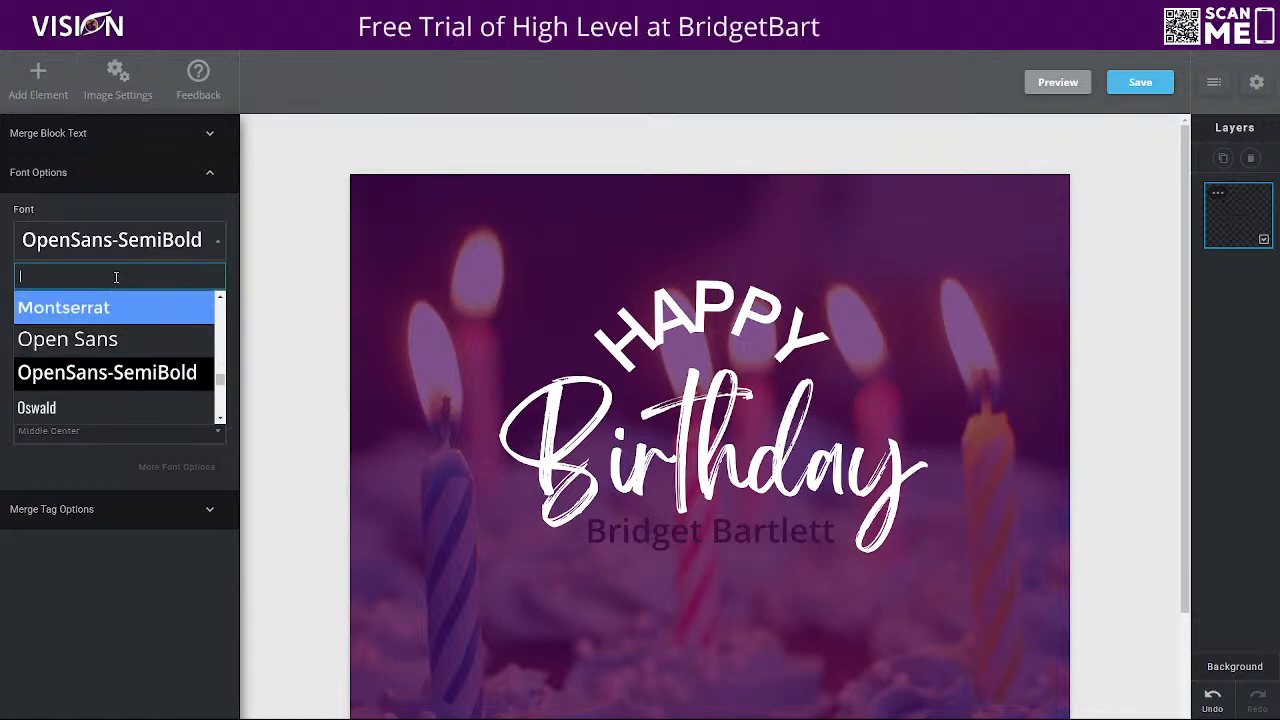
scroll(83, 337, down, 8)
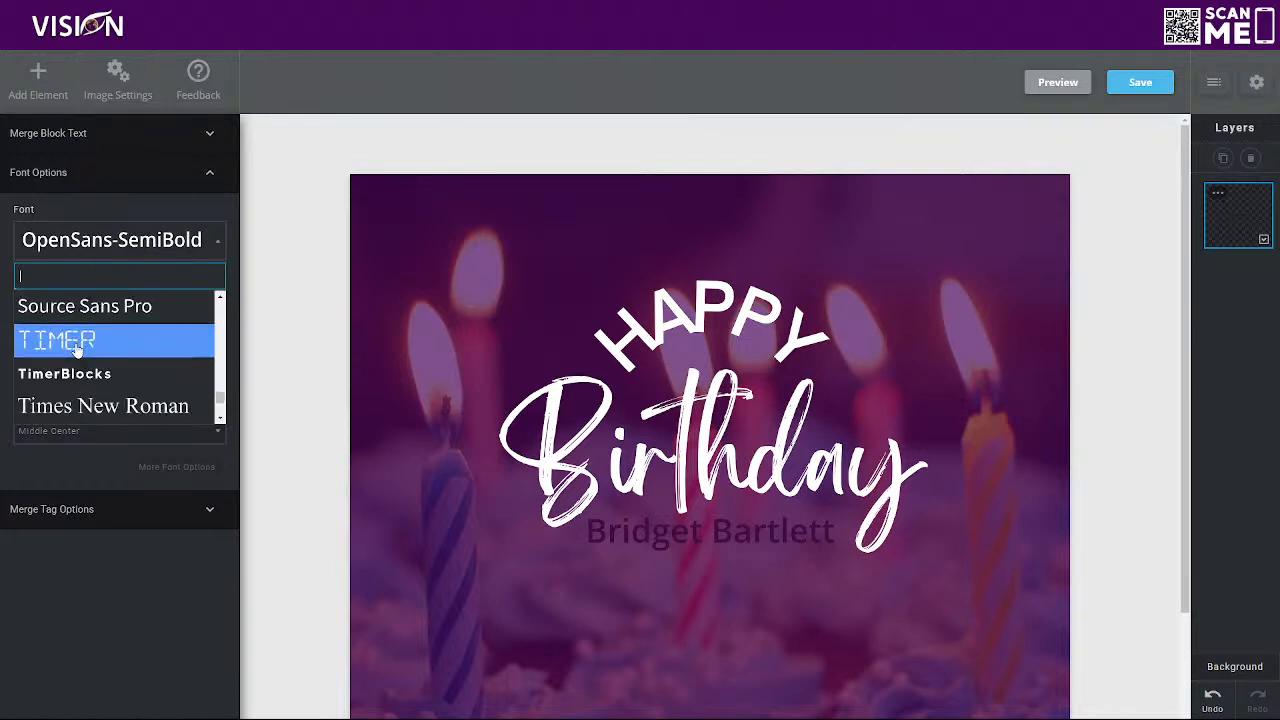
scroll(75, 345, up, 3)
click(82, 372)
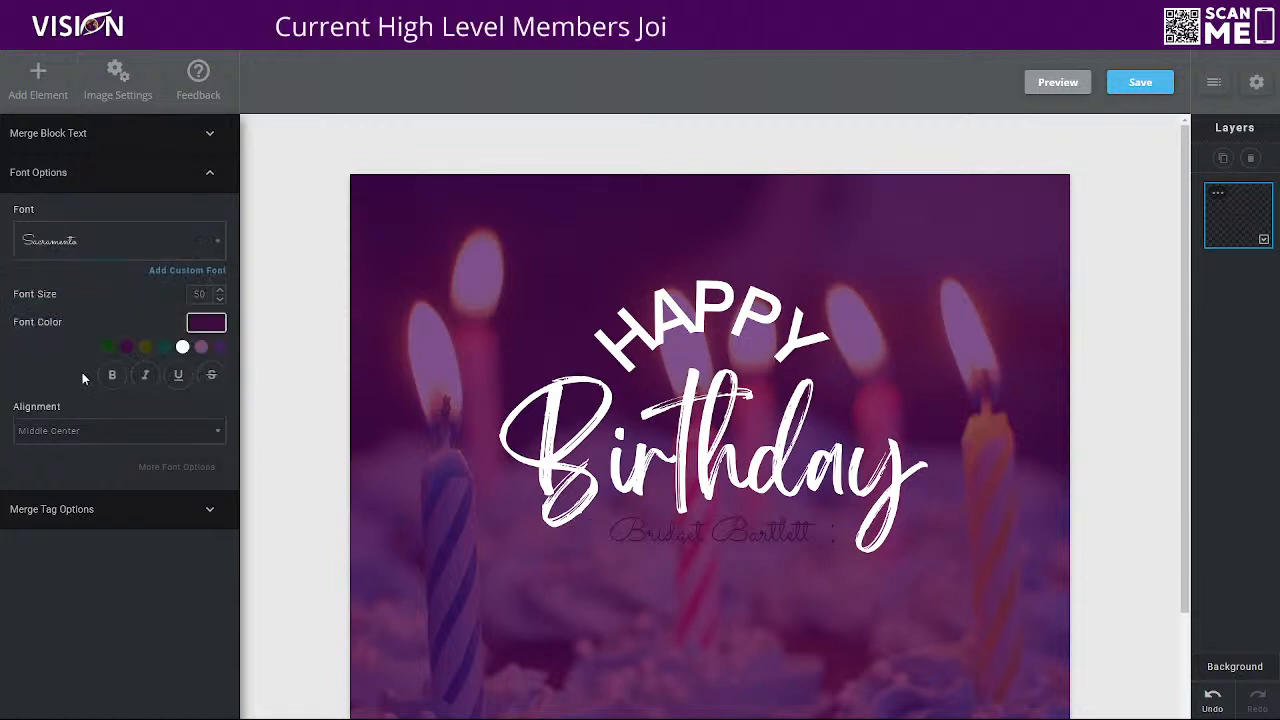
click(194, 326)
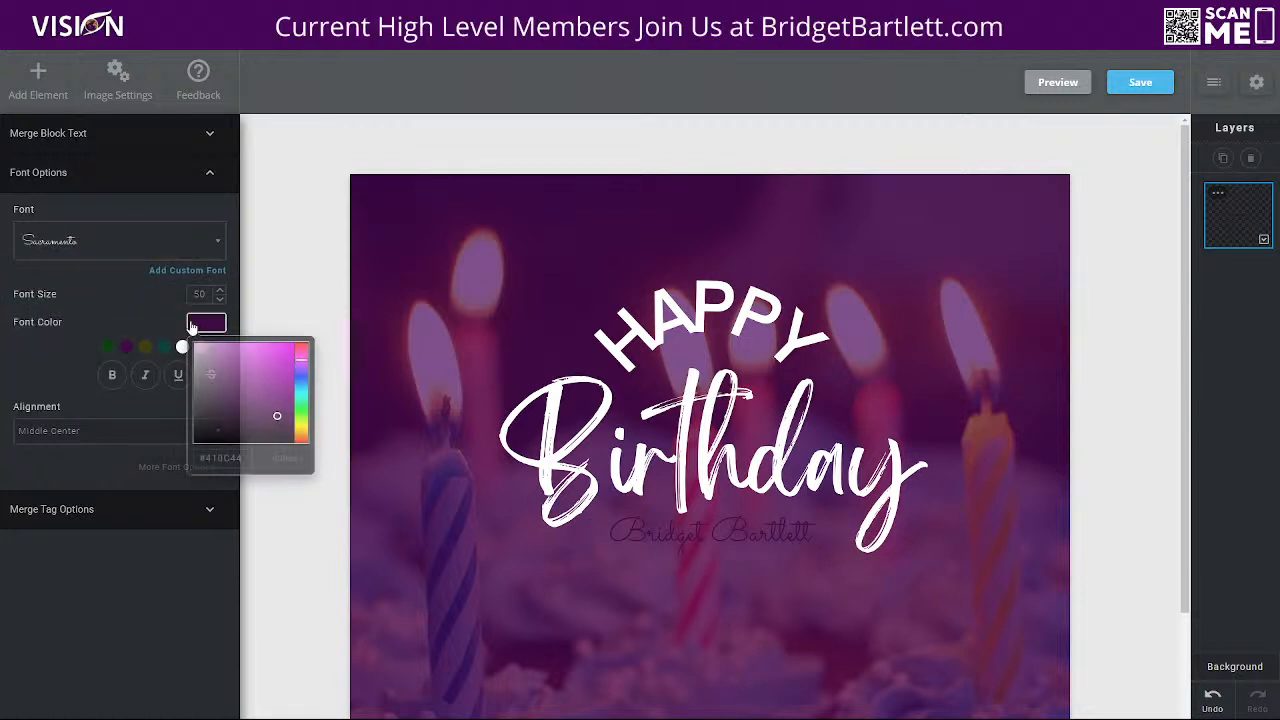
click(182, 347)
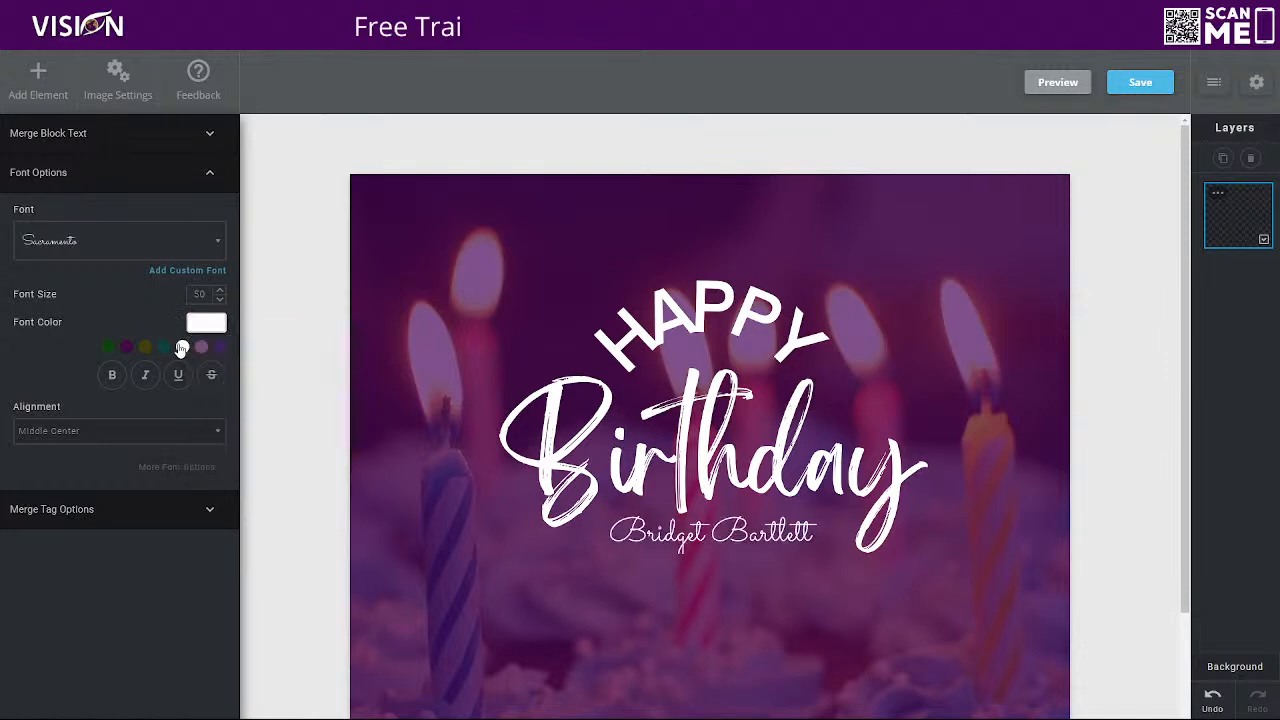
Move the merge text clear below the word Birthday and increase its font size to 62
drag(681, 546, 707, 588)
click(221, 291)
click(221, 291)
click(221, 291)
click(221, 291)
click(221, 291)
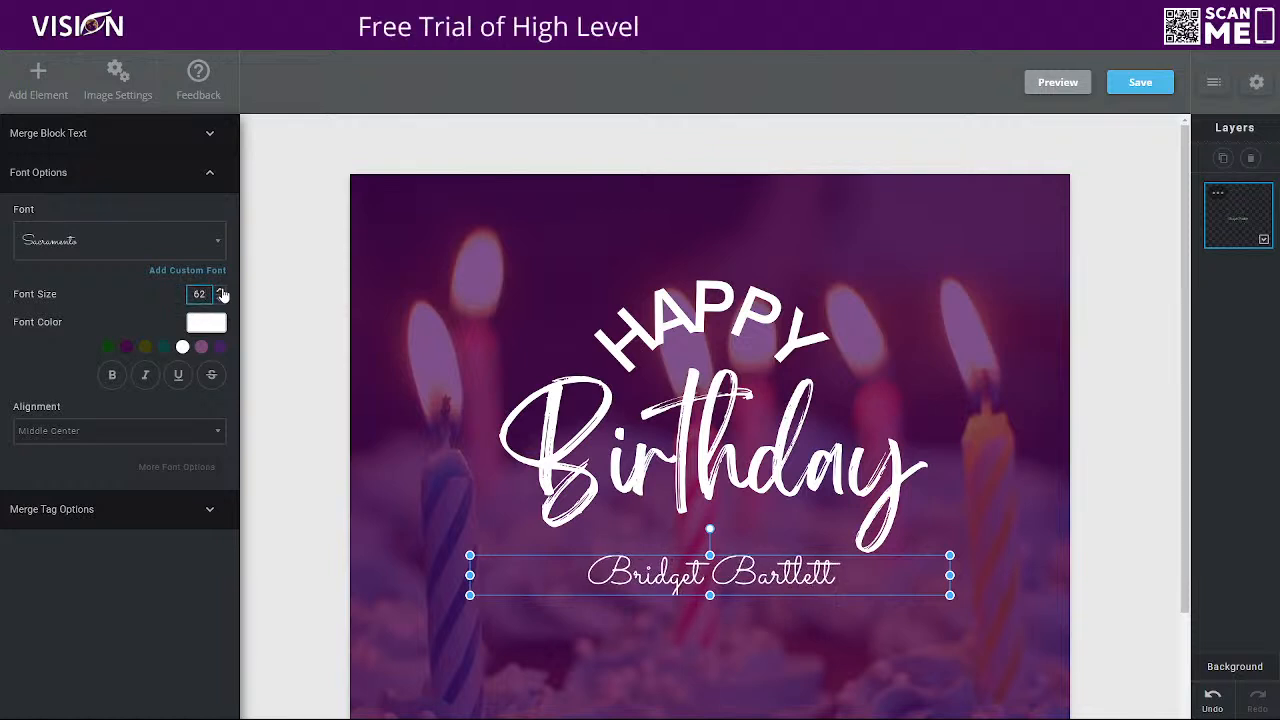
Increase the merge text's font size to 70 and extend its text box downward to fit the lettering
click(221, 291)
click(221, 291)
click(221, 291)
click(221, 291)
click(221, 291)
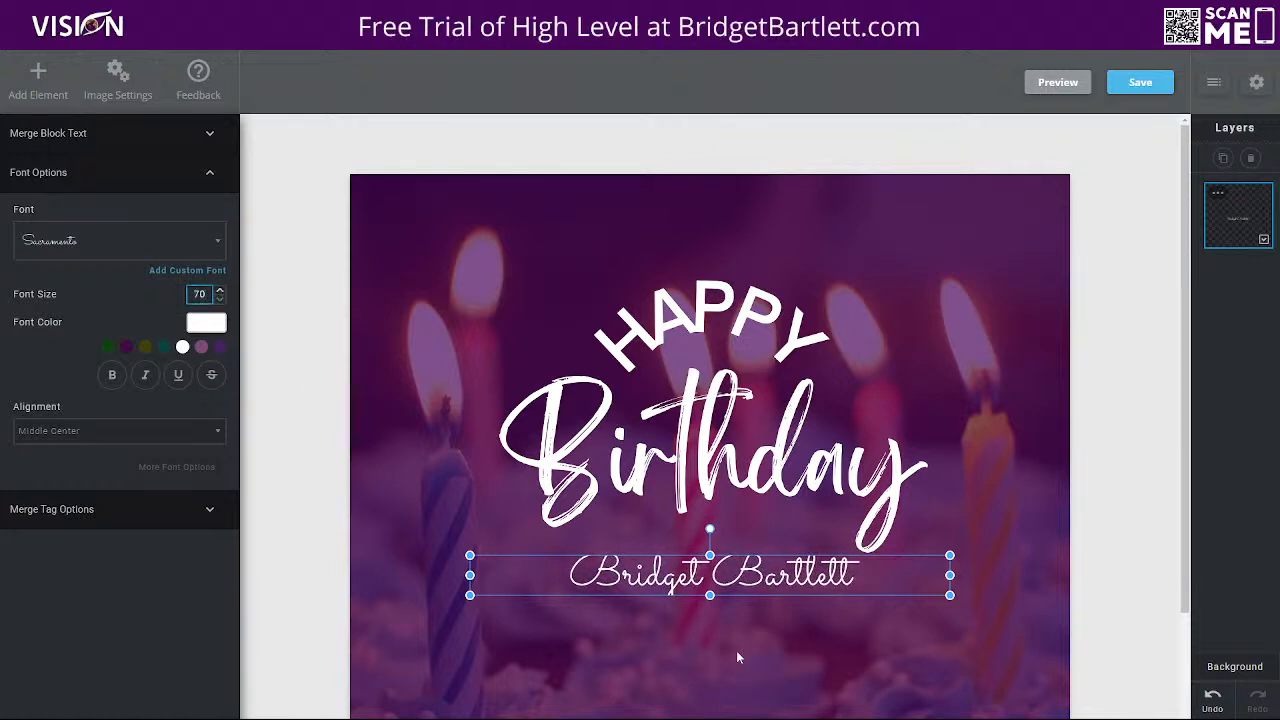
drag(710, 596, 710, 632)
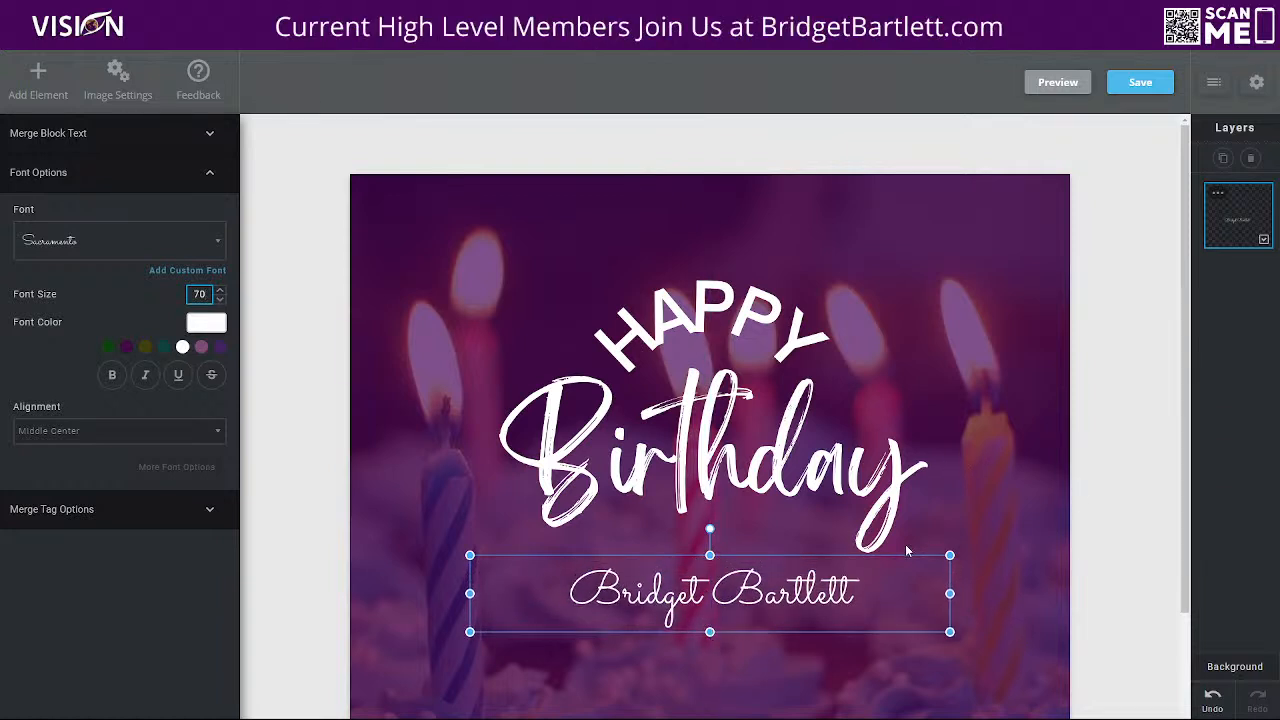
Widen the merge text box on both sides and move it slightly lower, centred under the word Birthday
scroll(1148, 533, down, 3)
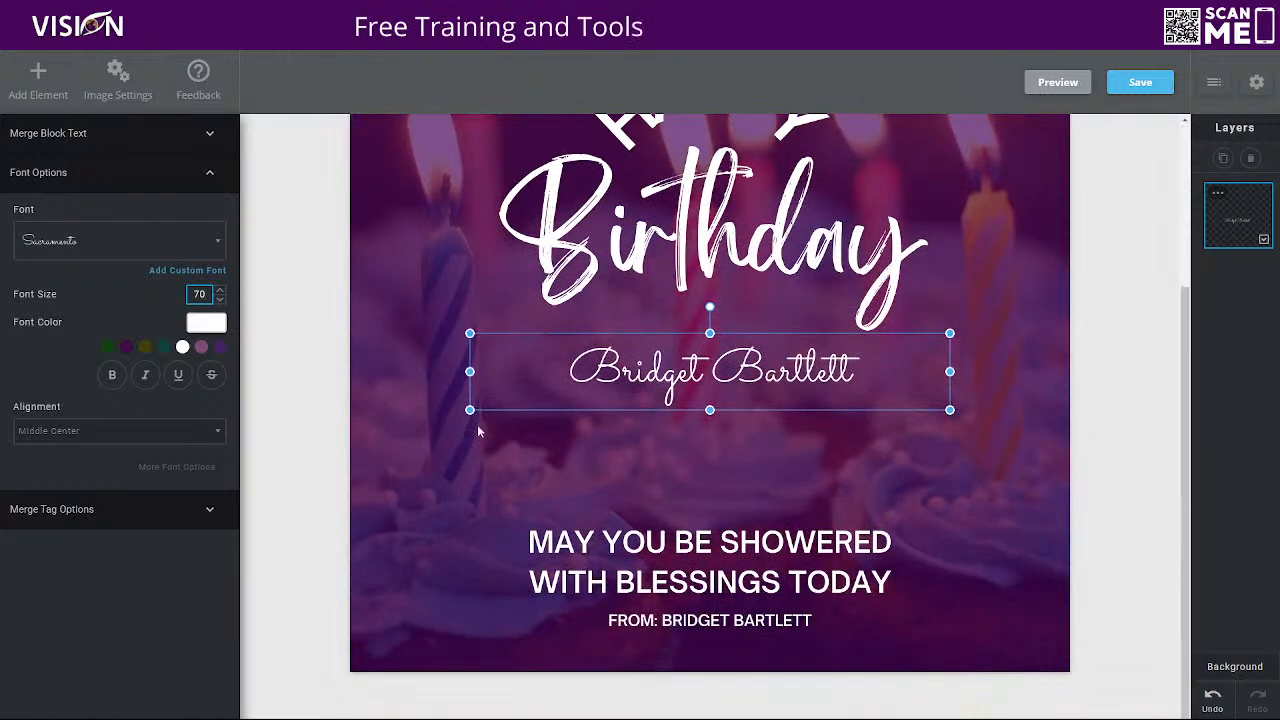
drag(469, 410, 397, 434)
drag(949, 333, 1033, 326)
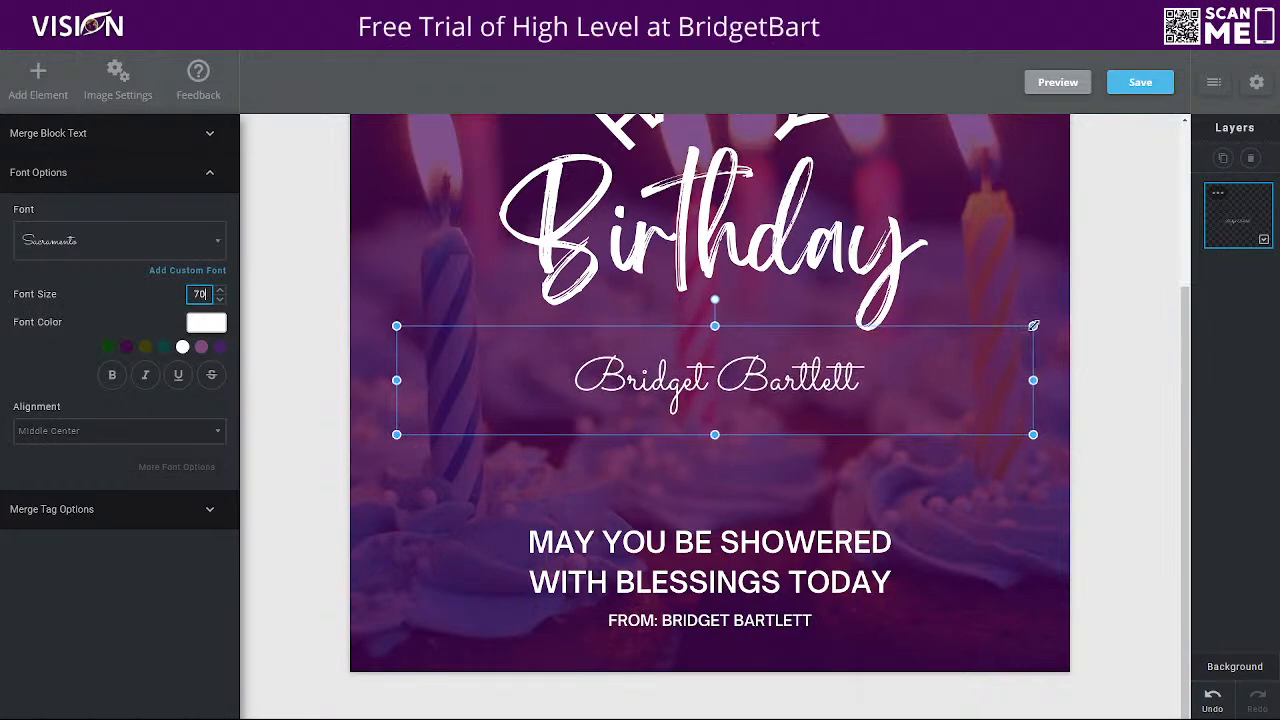
drag(601, 399, 596, 416)
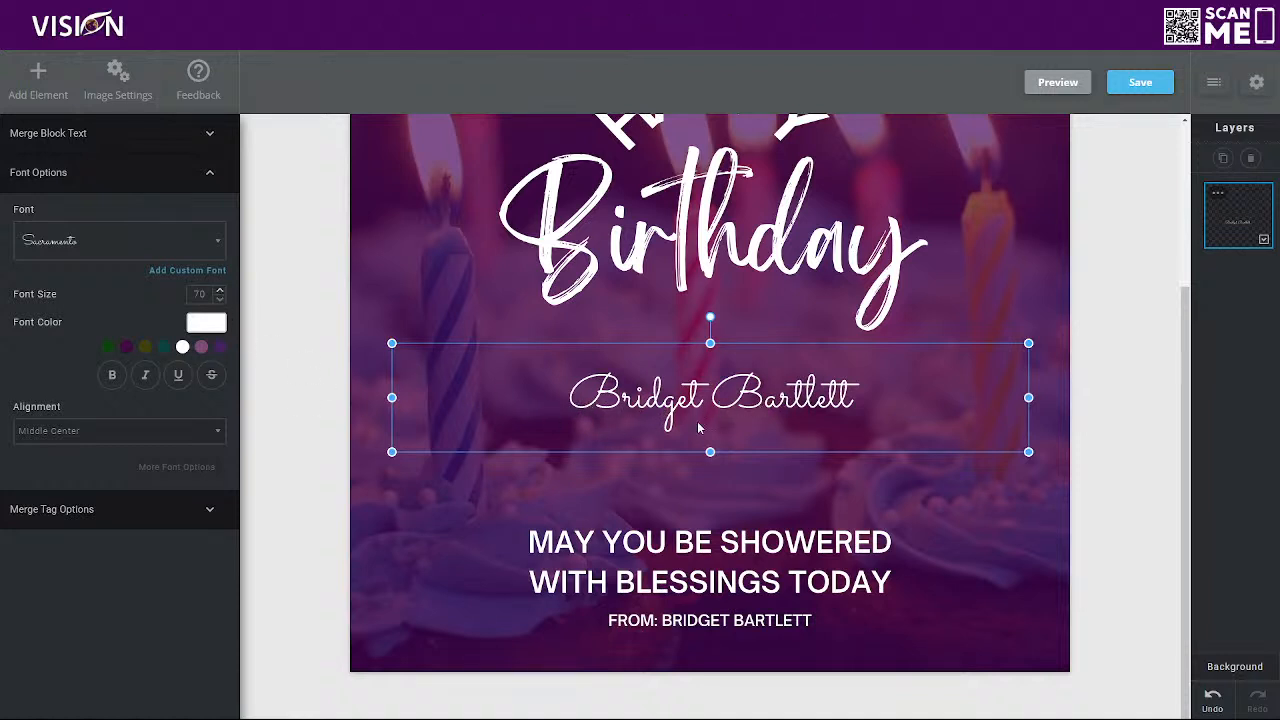
Set the merge text's font size to 90 and make it bold
click(221, 293)
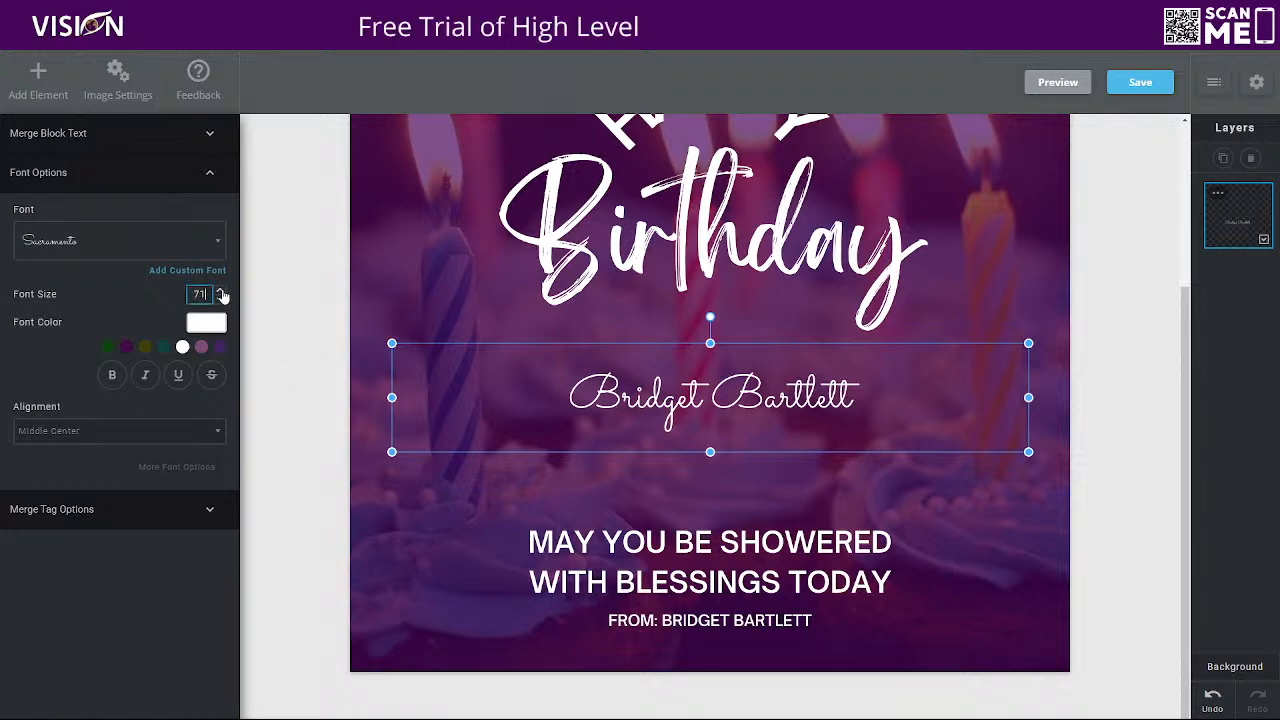
click(222, 293)
click(222, 293)
click(222, 293)
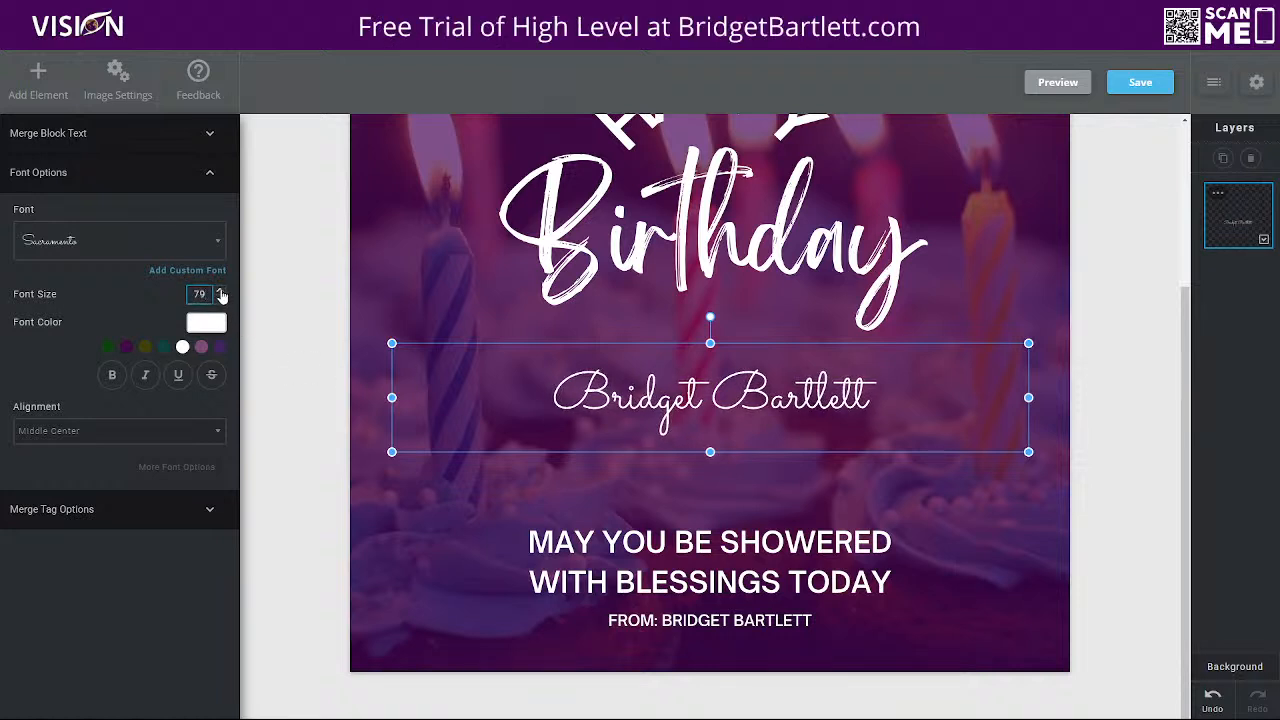
click(222, 293)
click(222, 293)
click(222, 293)
click(222, 293)
click(222, 293)
click(222, 293)
click(222, 293)
click(222, 293)
click(222, 293)
click(222, 293)
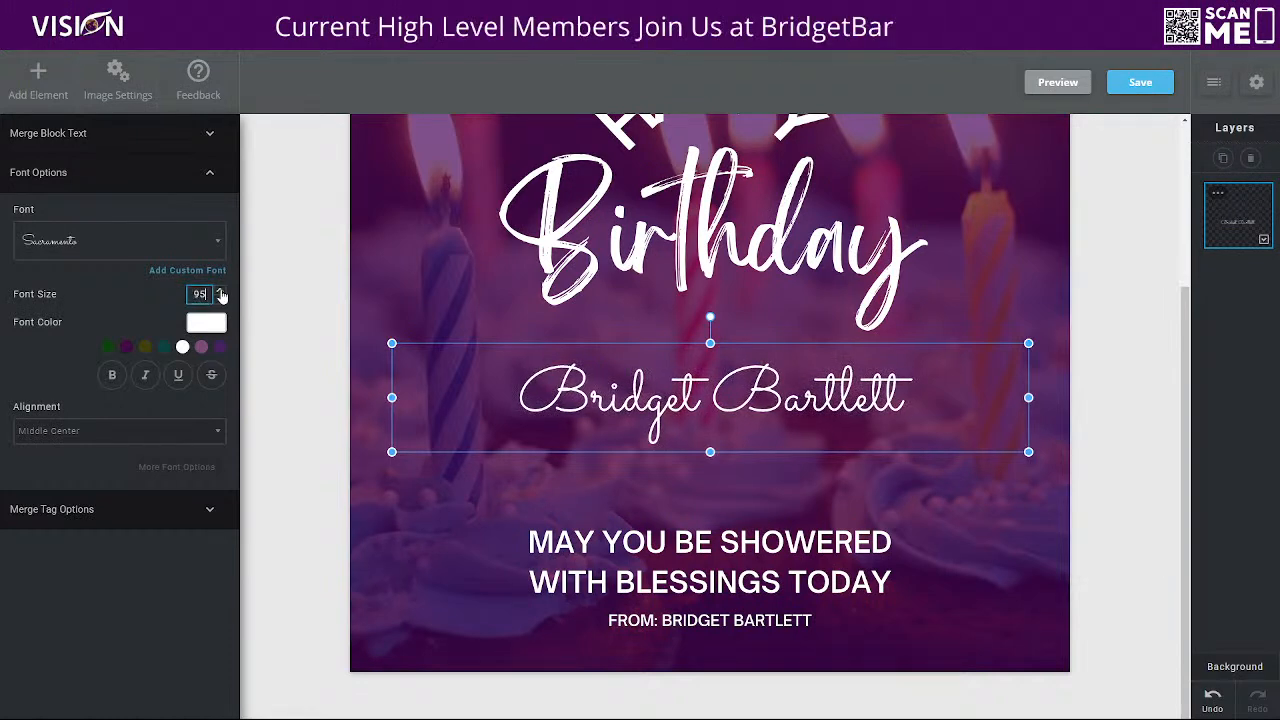
click(222, 293)
click(221, 300)
click(221, 300)
click(221, 300)
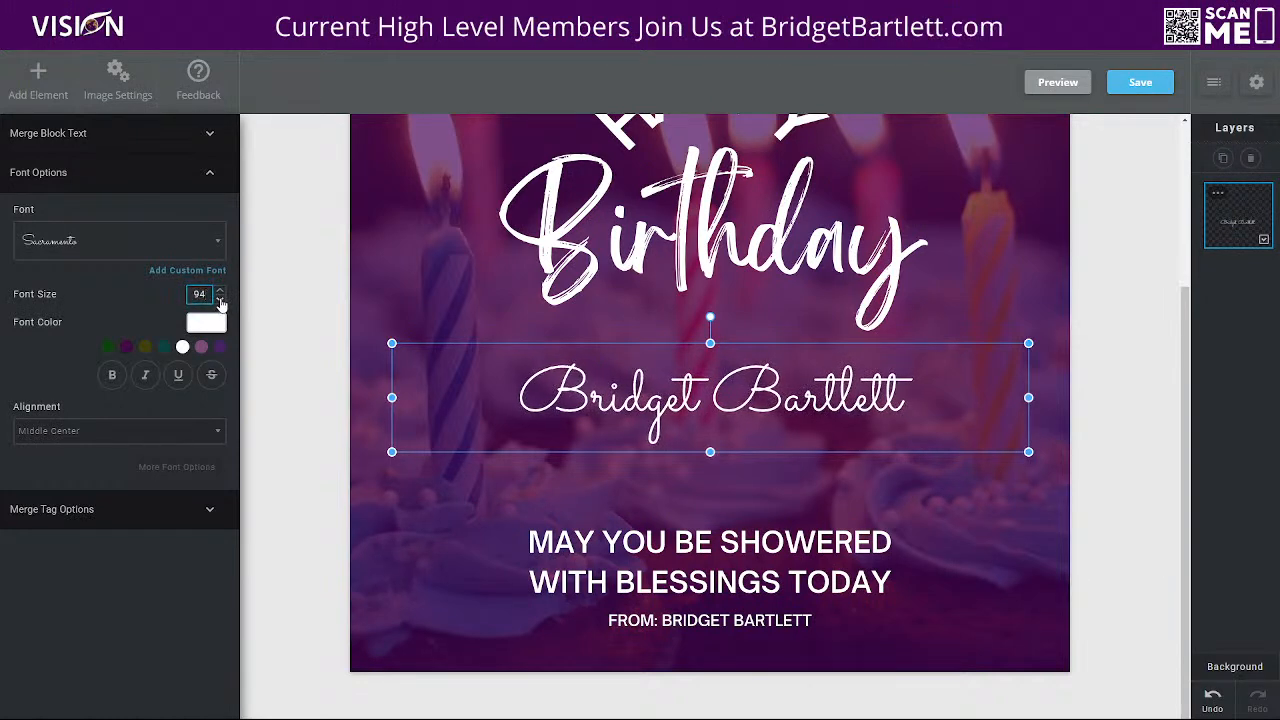
click(221, 300)
click(221, 300)
click(221, 300)
click(221, 300)
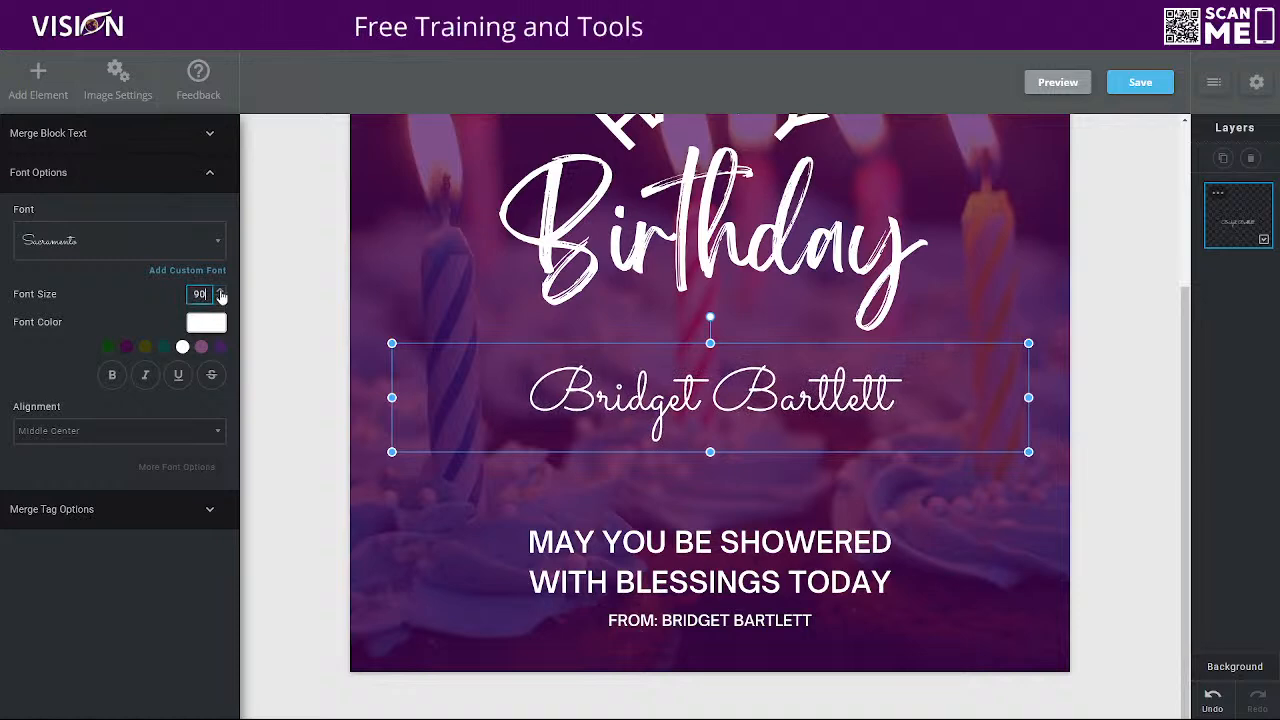
click(112, 377)
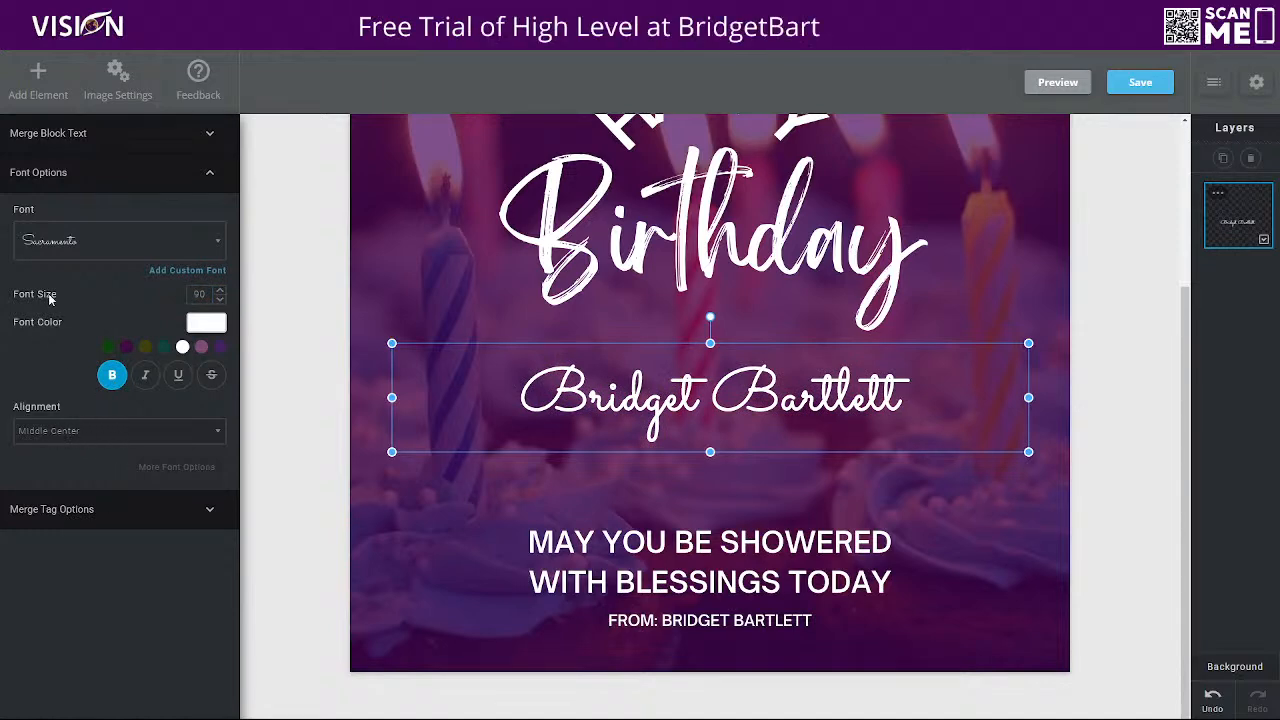
Try the Title Casing, Uppercase and Lowercase text casings on the merge tag and set the casing back to None
click(80, 515)
click(40, 338)
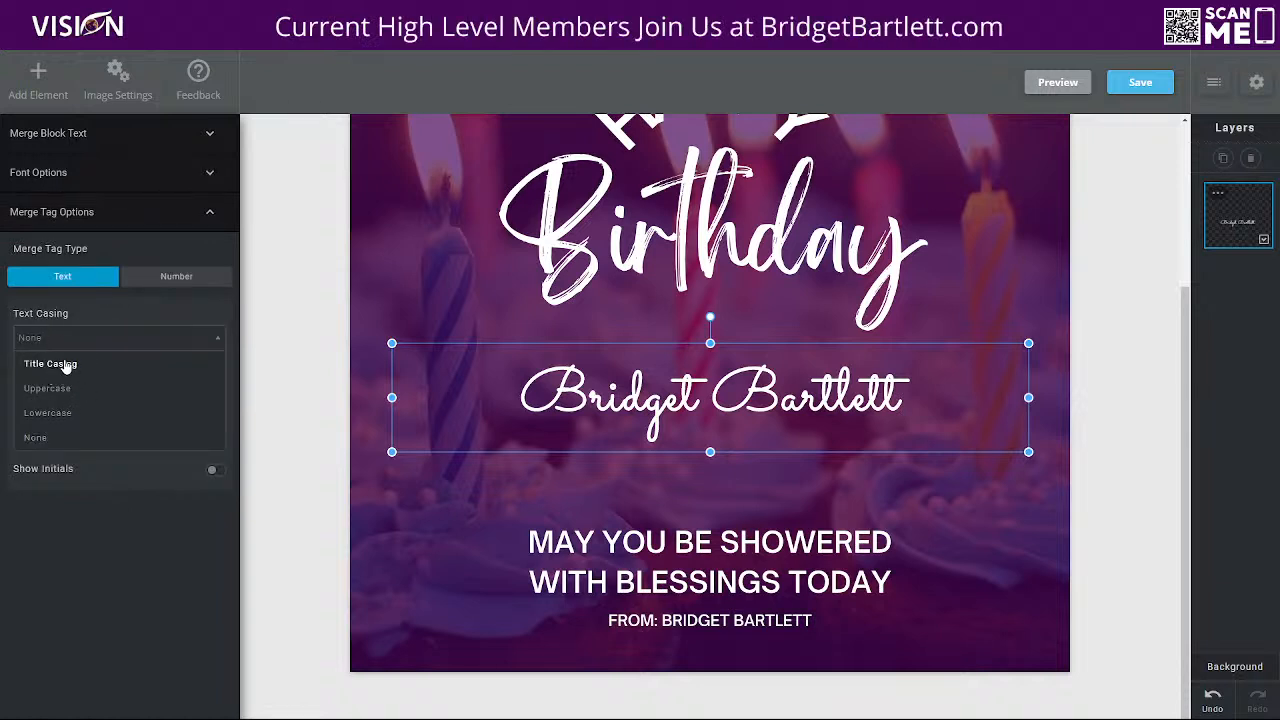
click(72, 365)
click(88, 341)
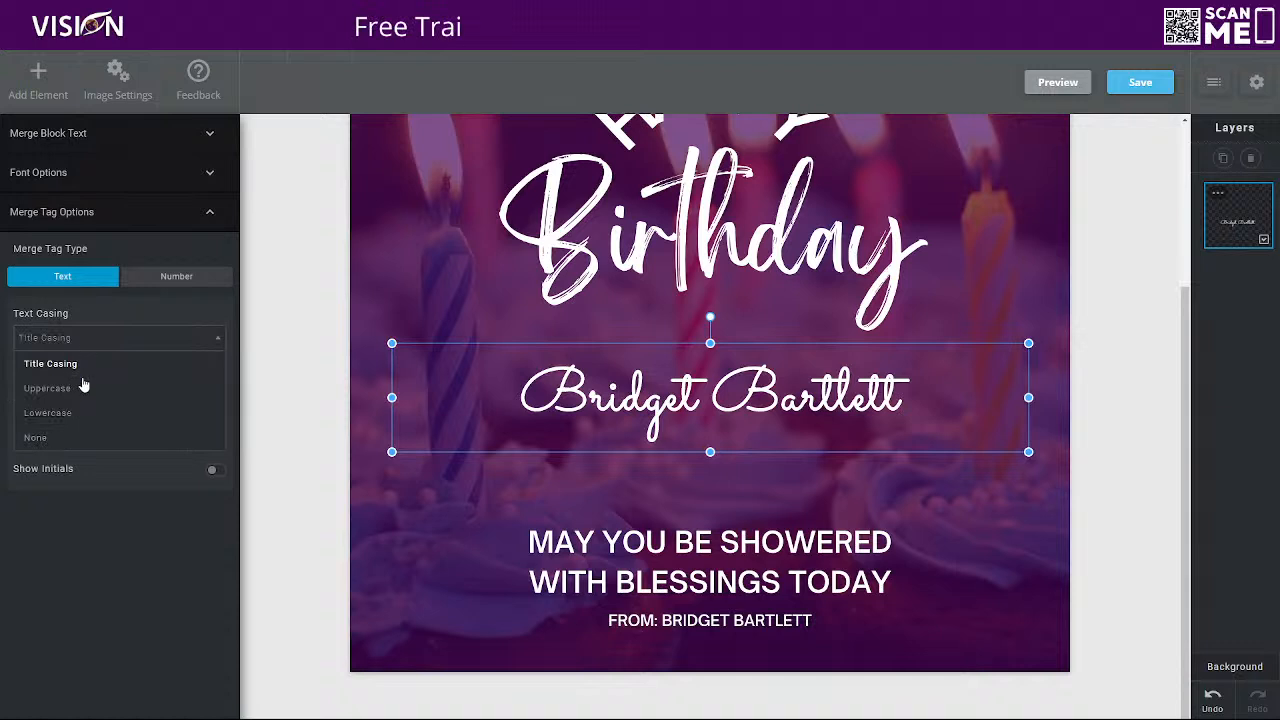
click(83, 389)
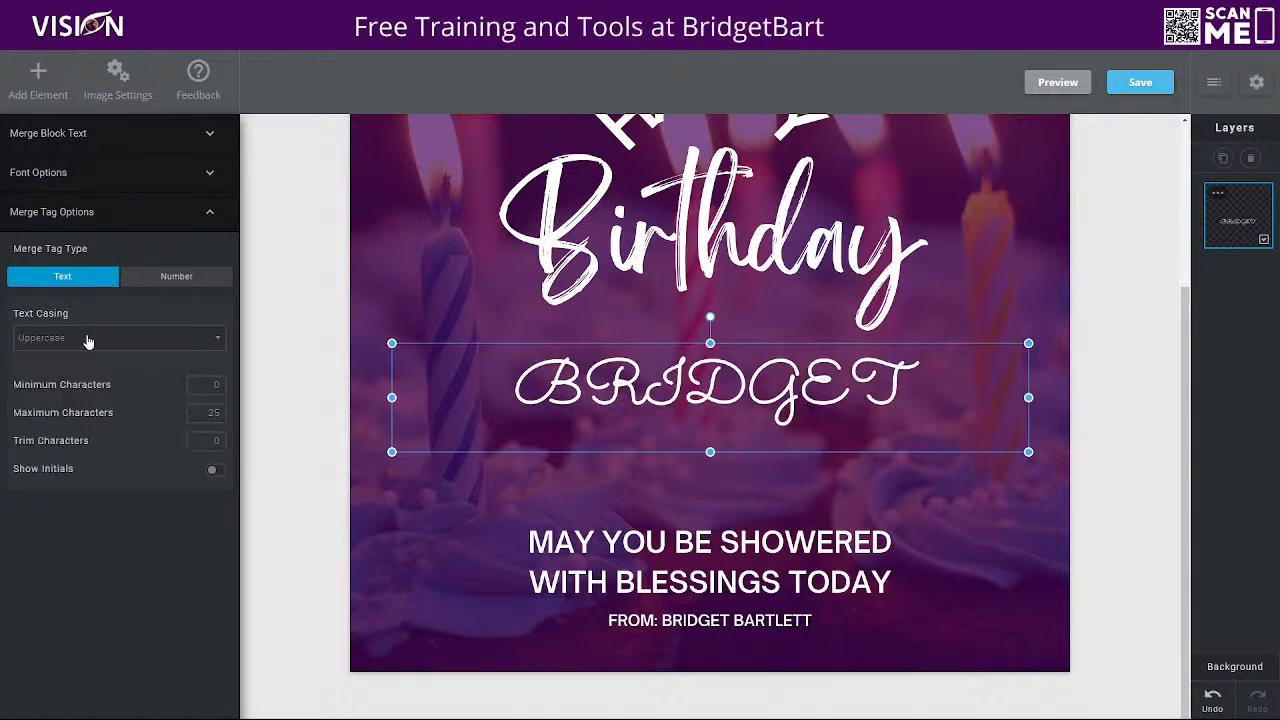
click(88, 338)
click(65, 416)
click(137, 345)
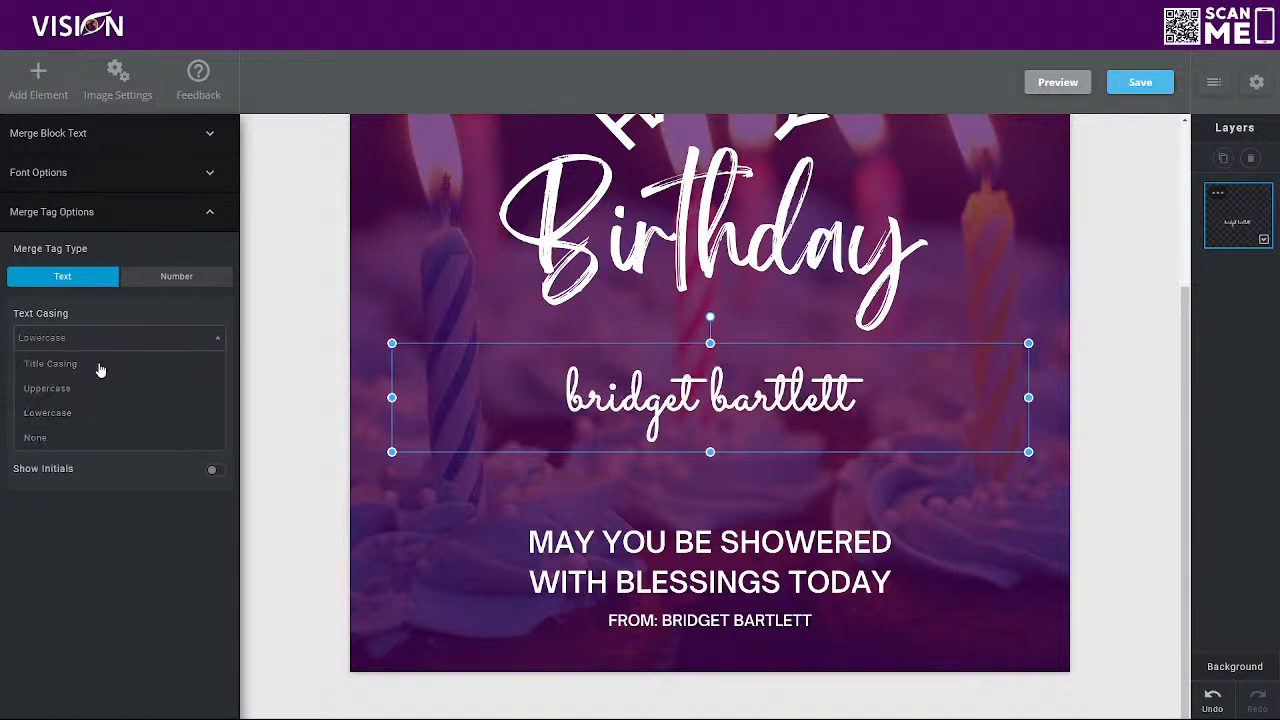
click(74, 436)
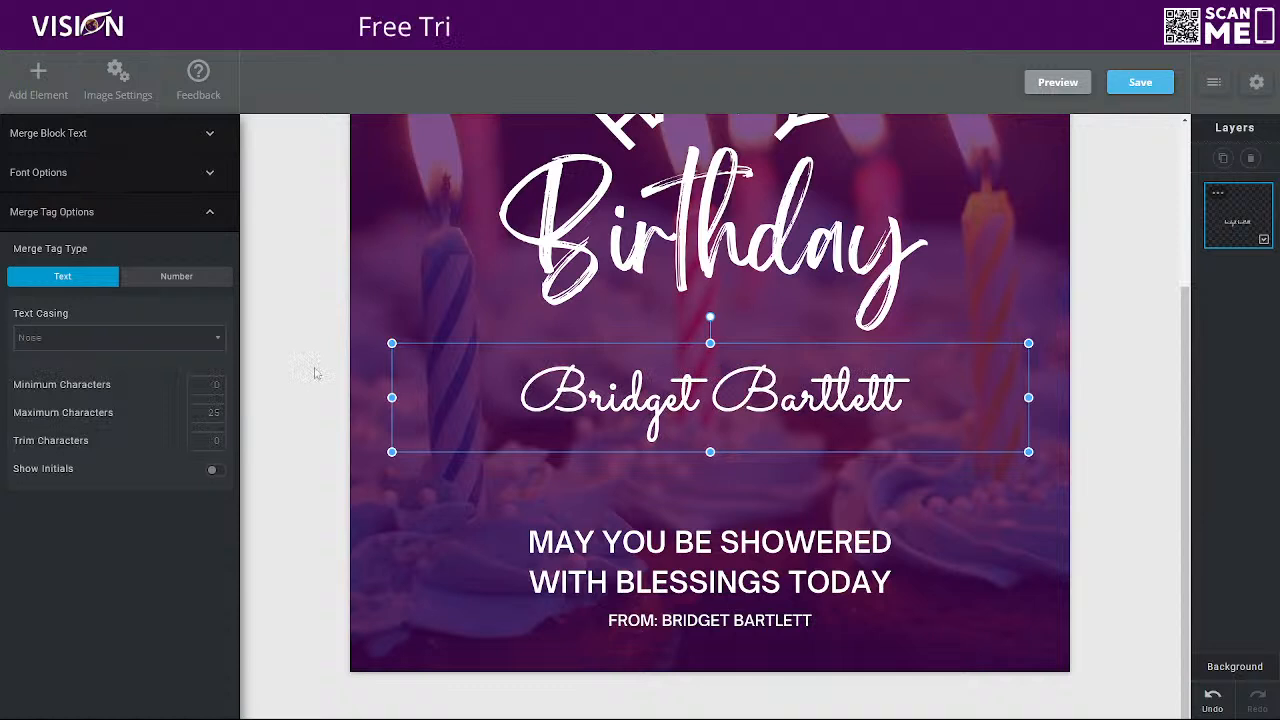
click(54, 344)
click(54, 310)
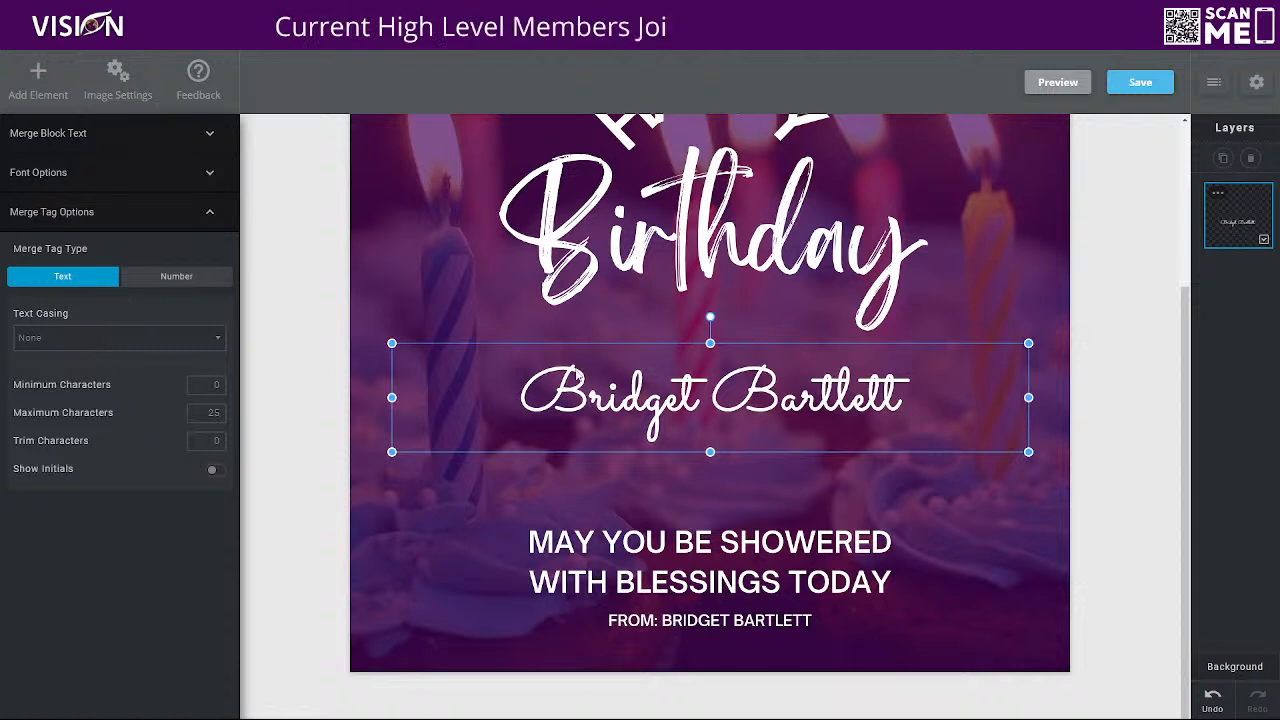
Nudge the merge text slightly upward toward the word Birthday and deselect it
drag(694, 402, 691, 395)
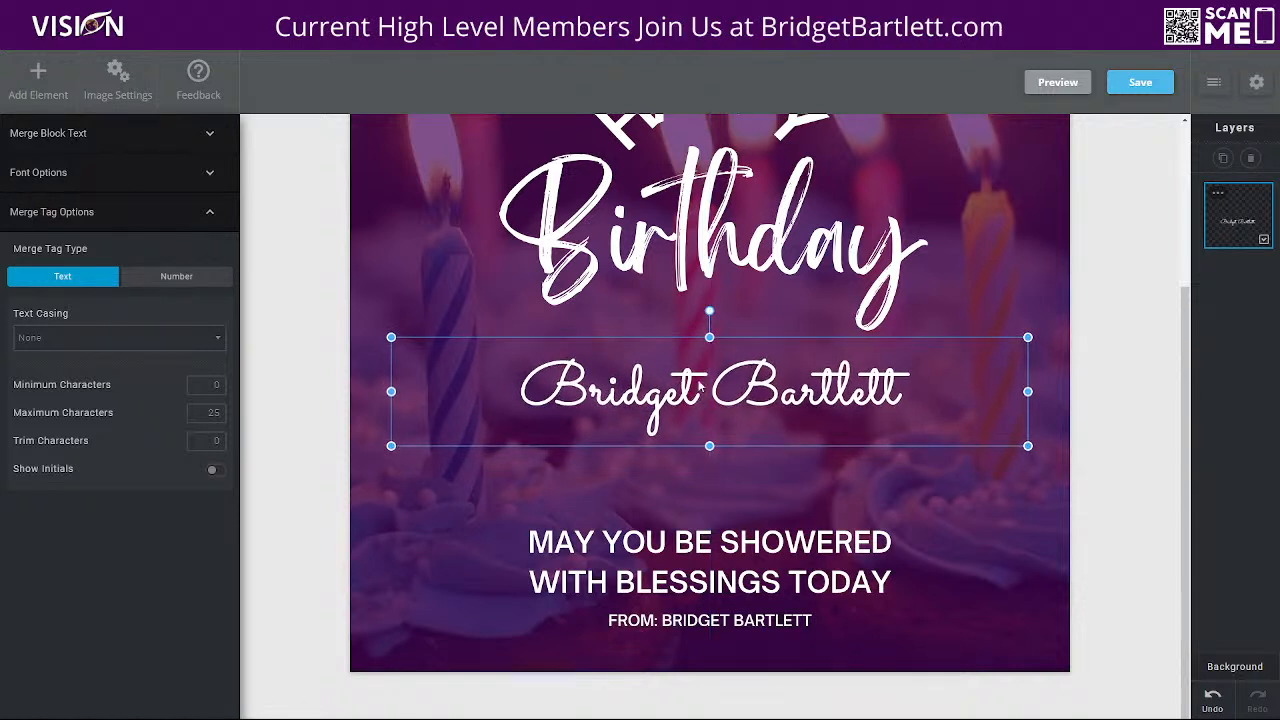
click(1022, 266)
scroll(1032, 300, up, 3)
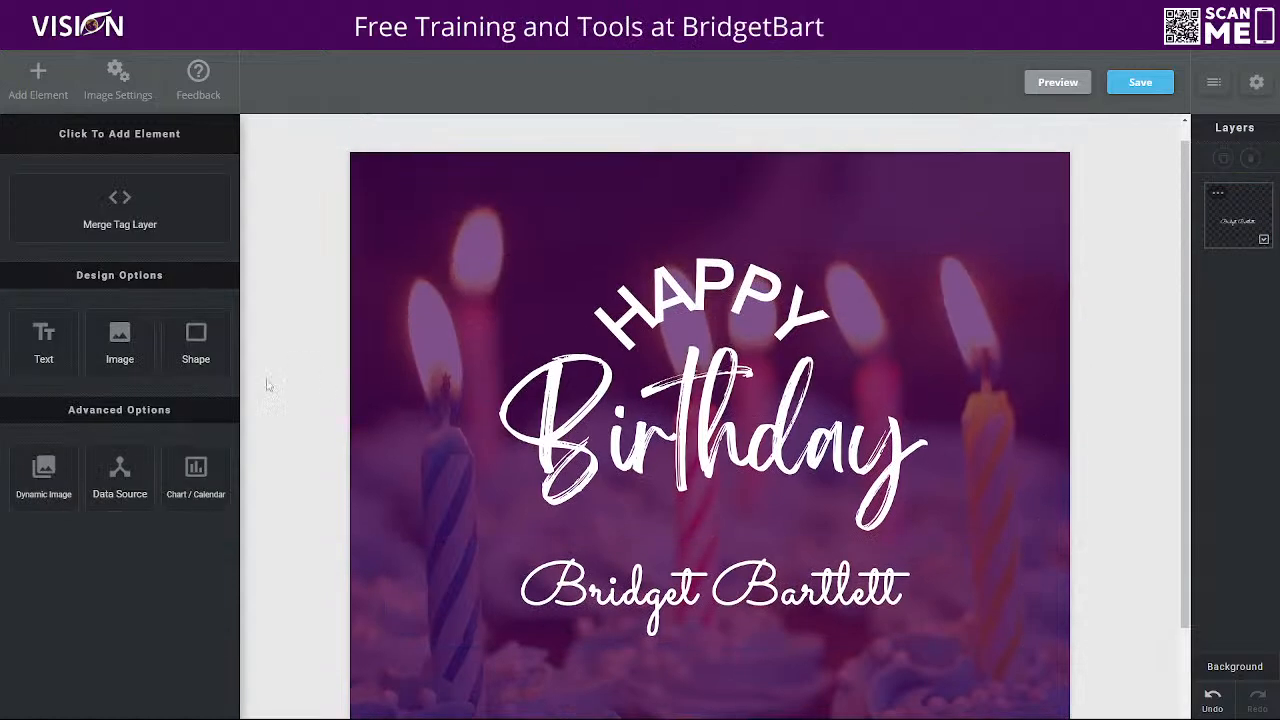
Save the studio image under the name Birthday Message
click(1136, 84)
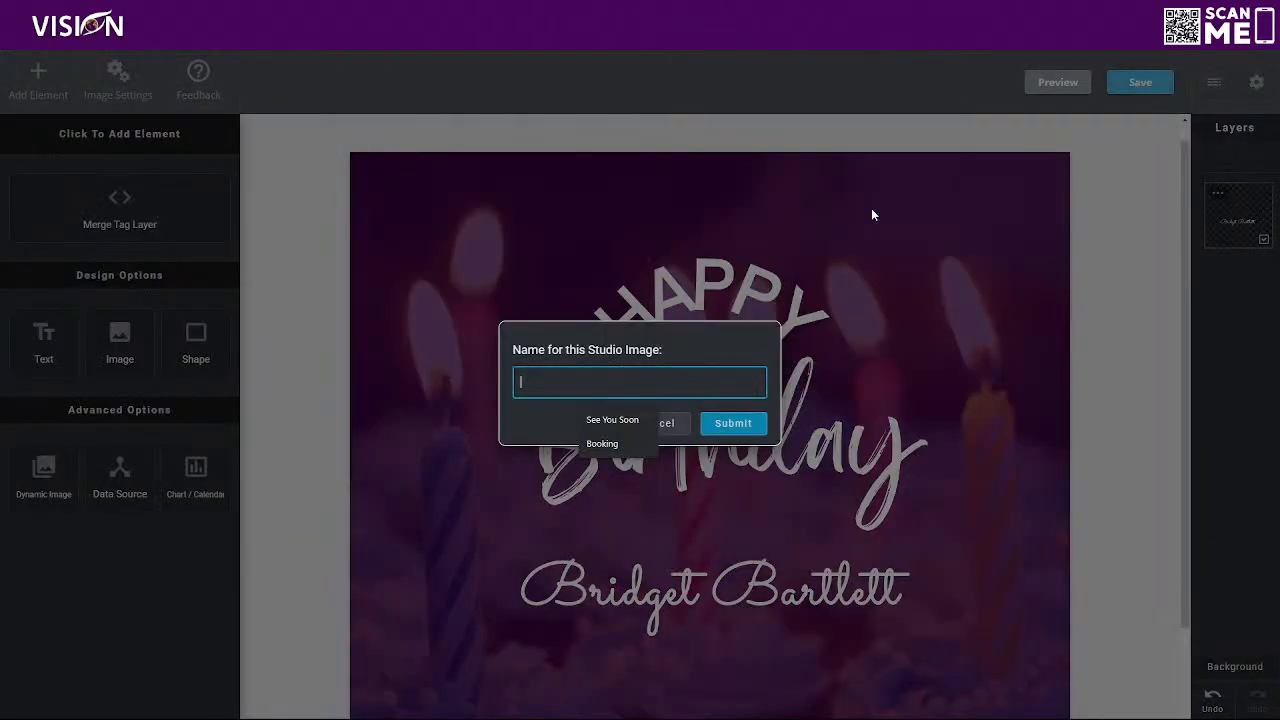
text(Birthday zM)
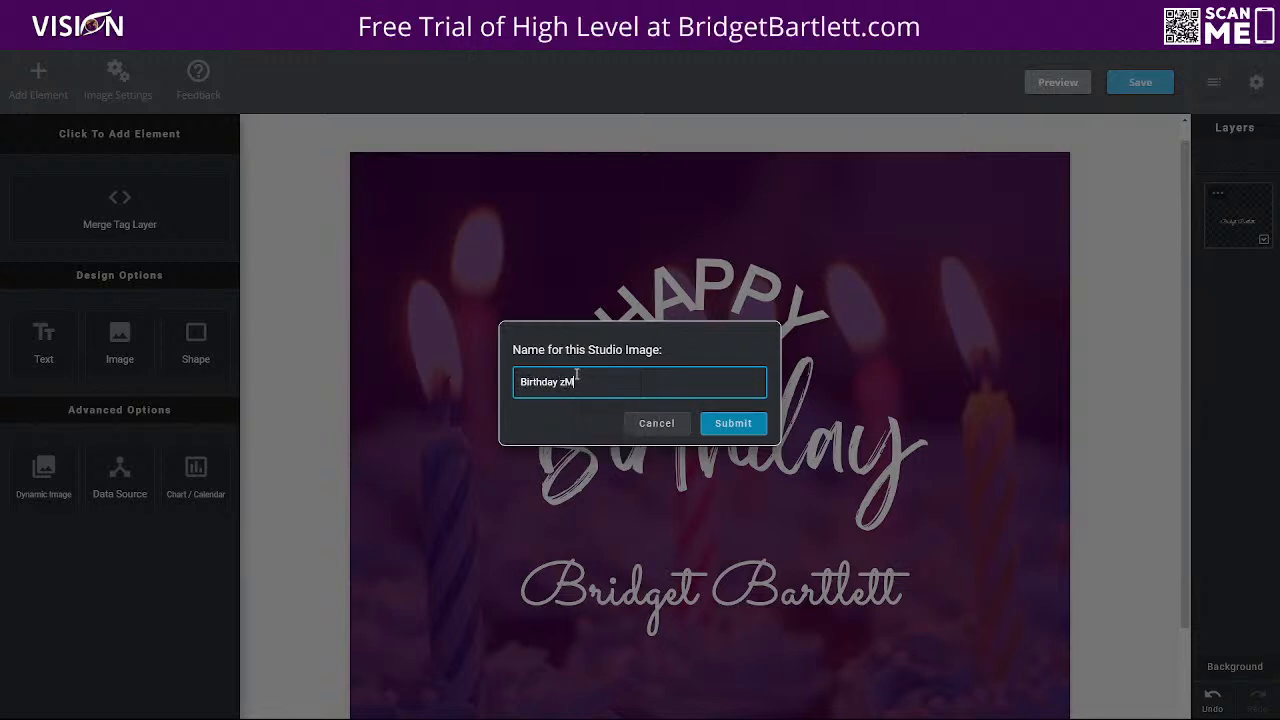
key(BackSpace)
key(BackSpace)
key(BackSpace)
text(Message)
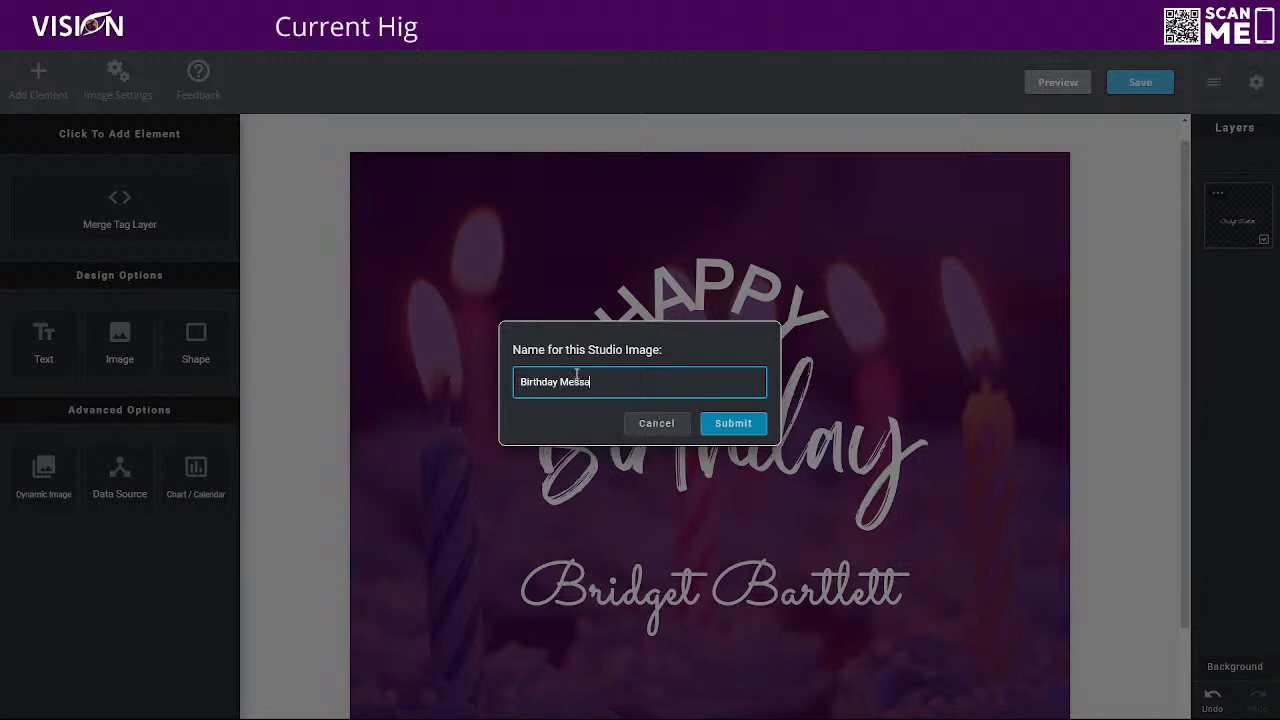
click(720, 424)
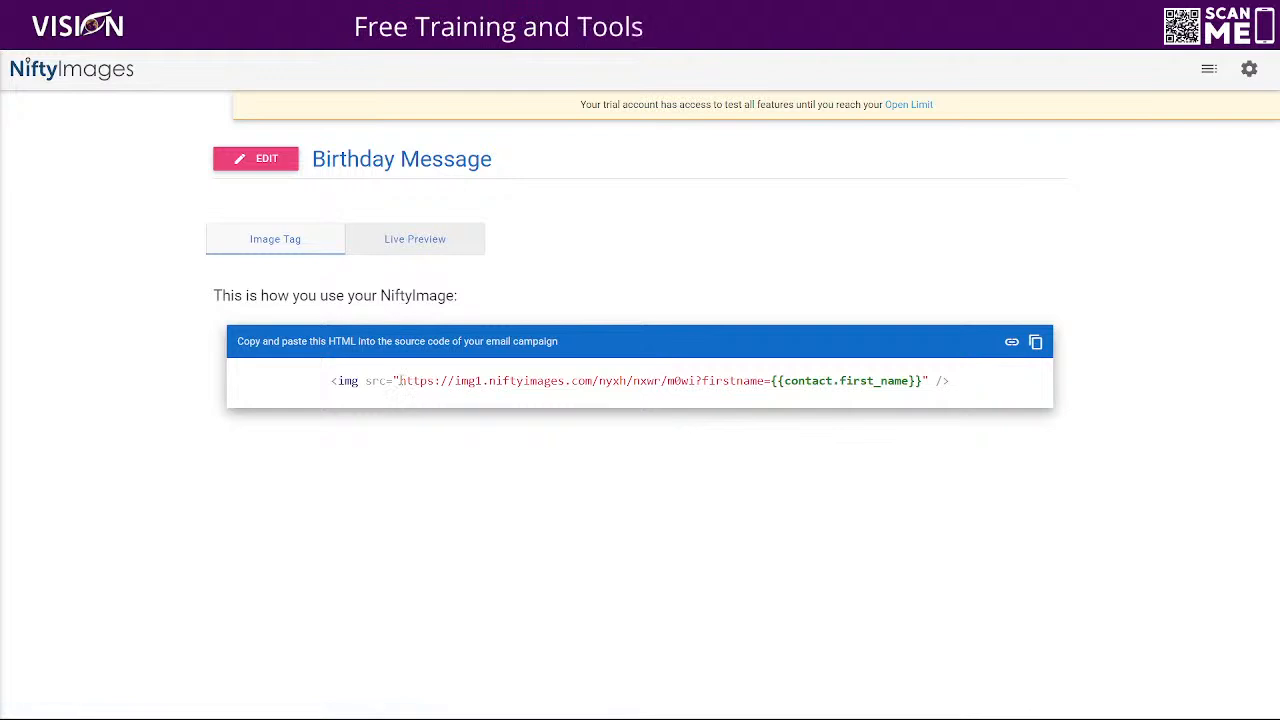
Examine the image tag's URL, its firstname parameter and the {{contact.first_name}} merge field
drag(398, 381, 698, 397)
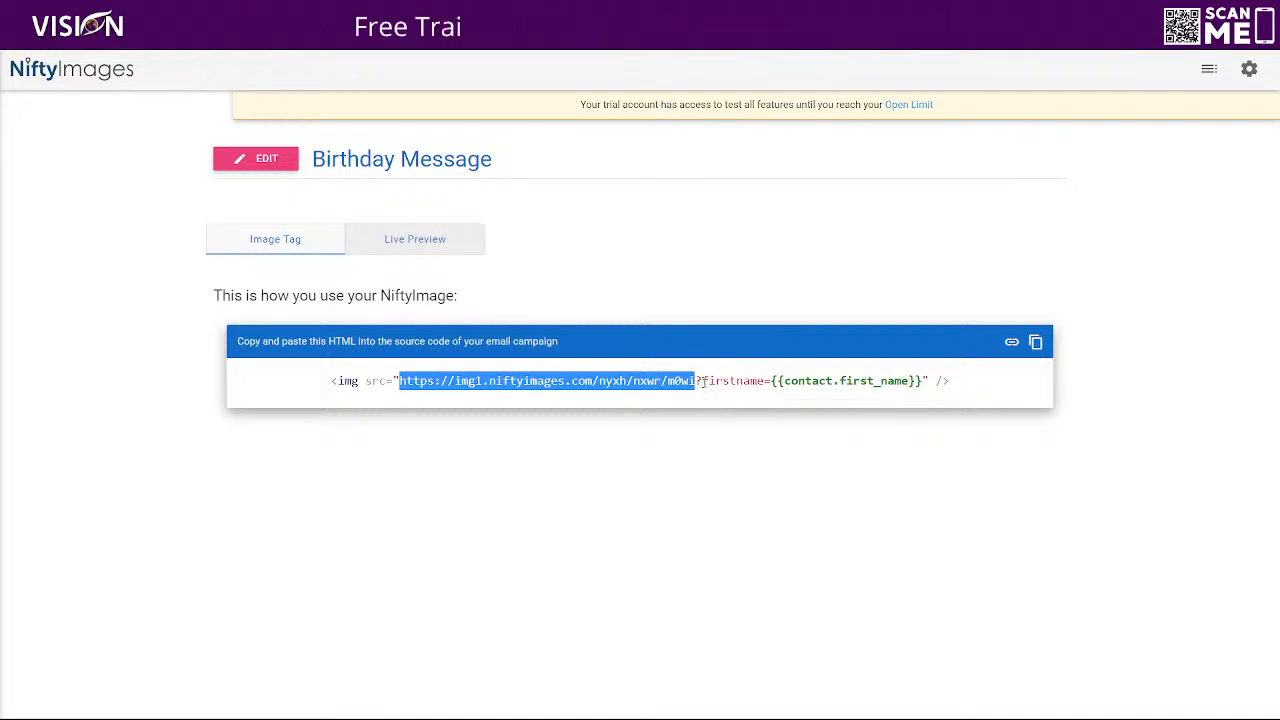
drag(703, 381, 916, 381)
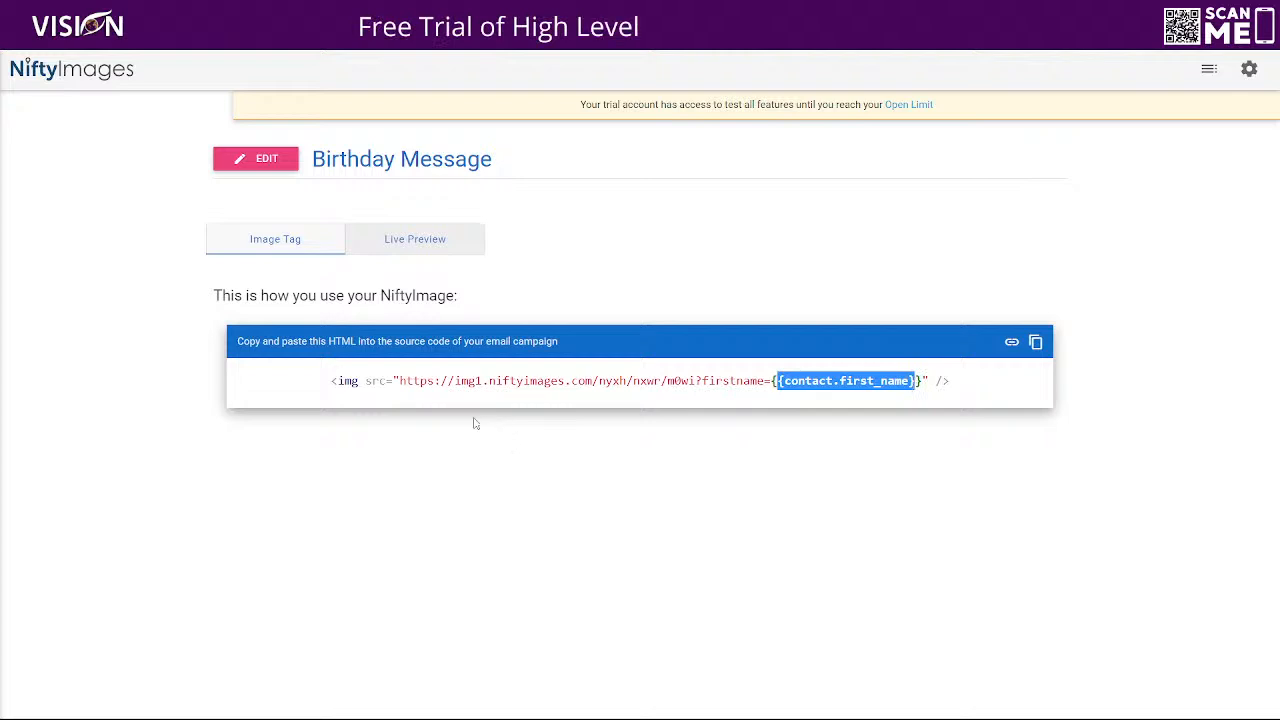
drag(401, 381, 771, 381)
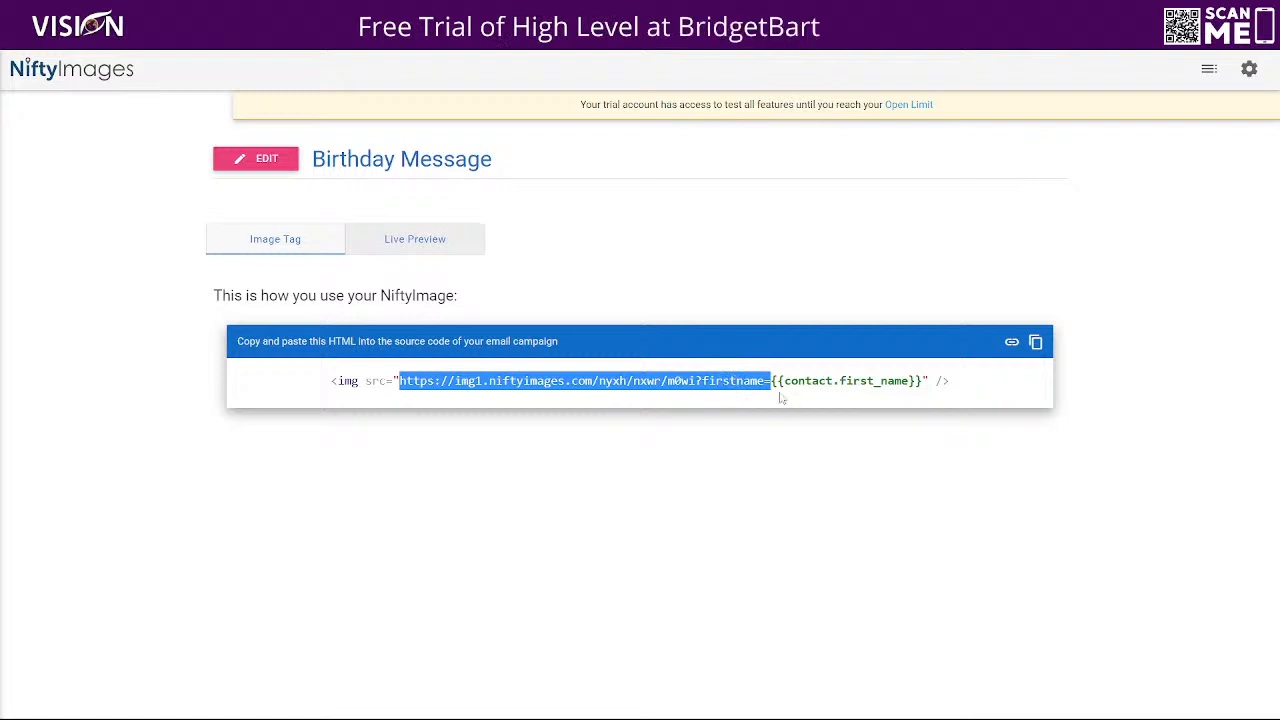
drag(922, 381, 770, 383)
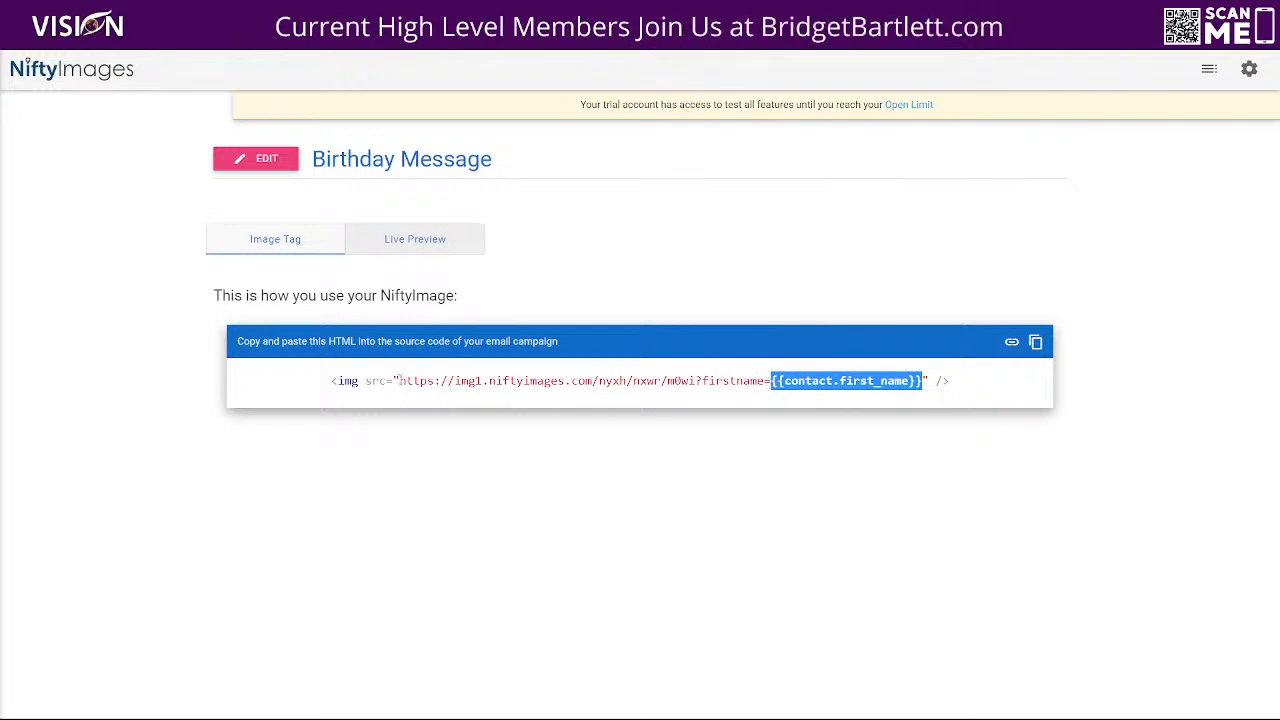
drag(399, 381, 765, 394)
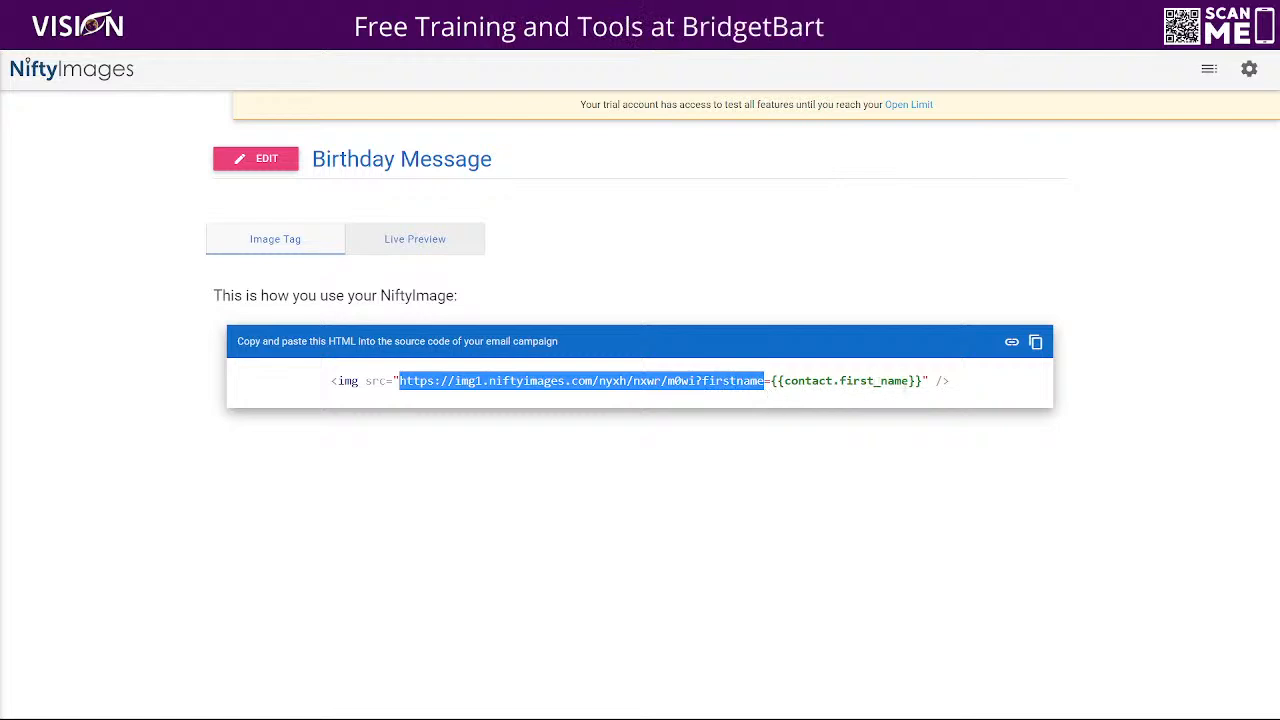
drag(922, 381, 400, 382)
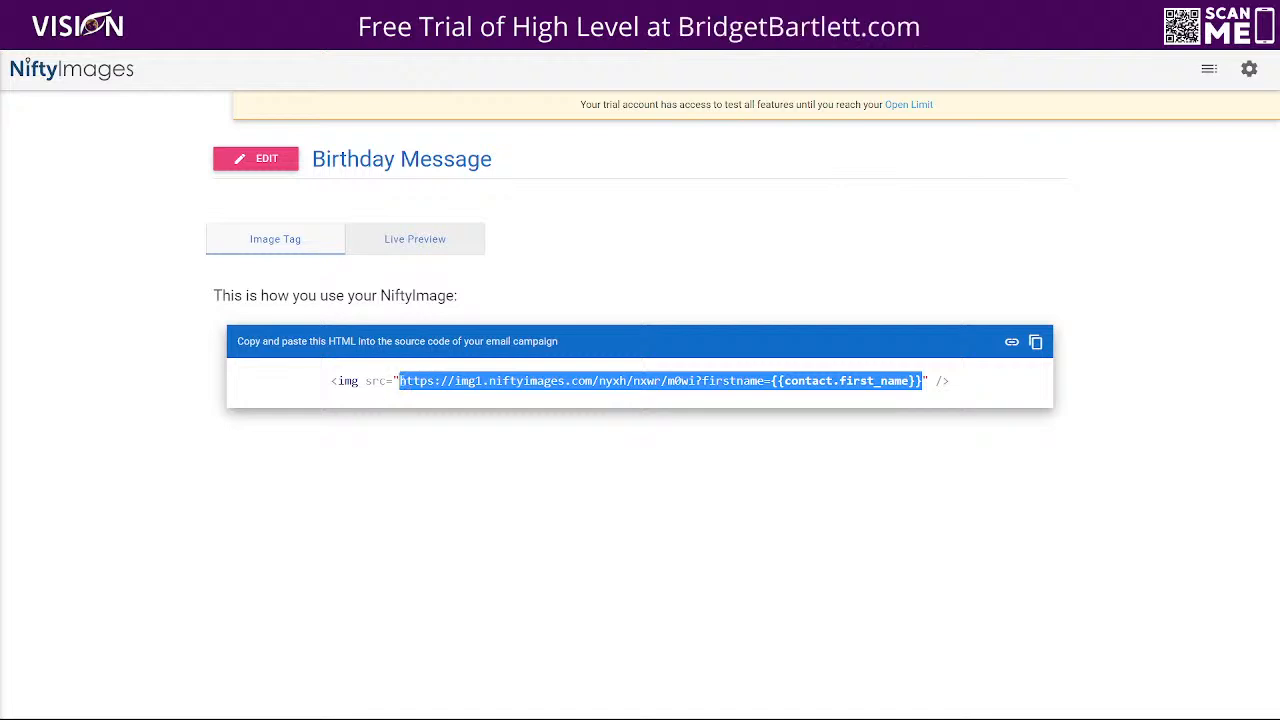
click(395, 381)
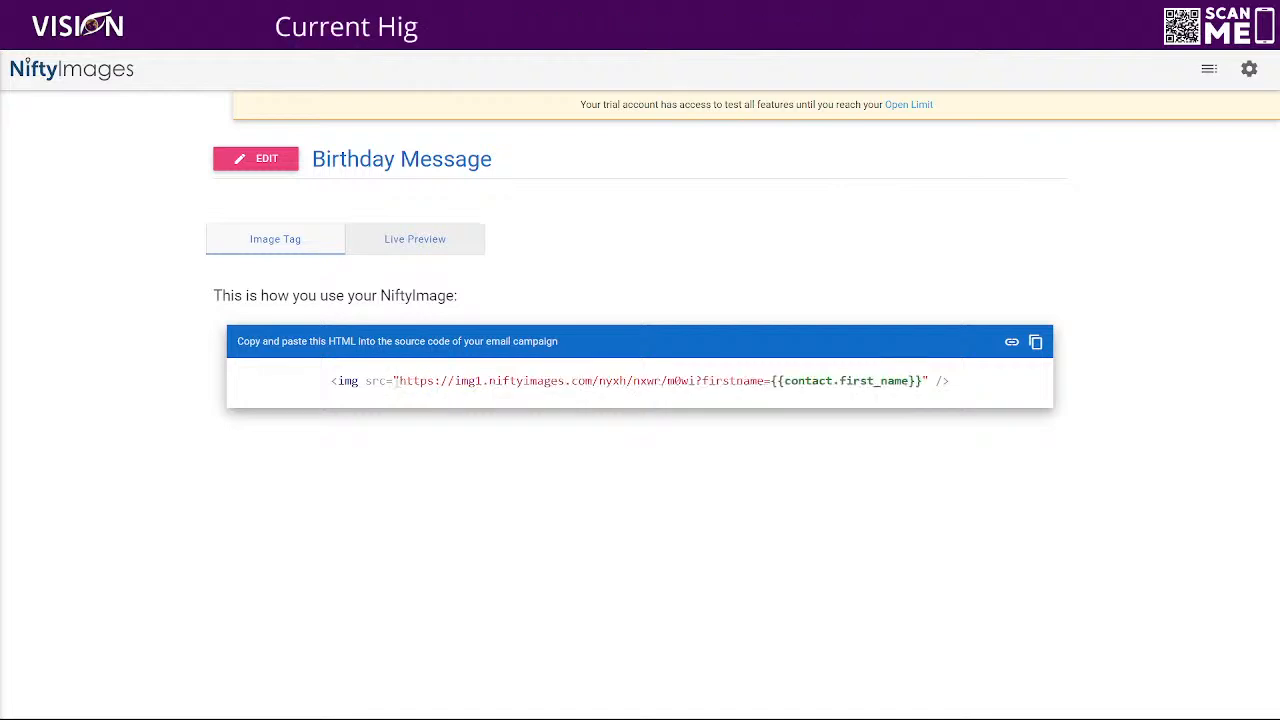
Copy the image URL up to and including "firstname=", leaving out the {{contact.first_name}} merge field
drag(397, 381, 771, 381)
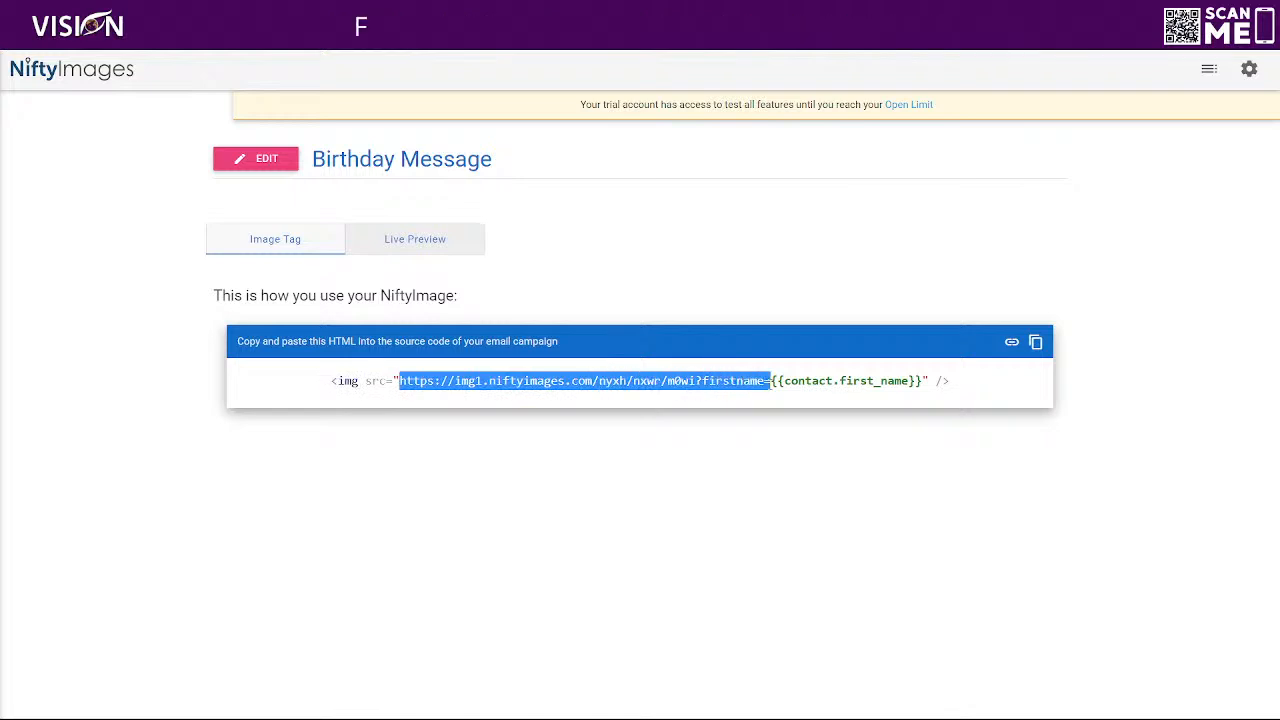
right_click(749, 385)
click(772, 393)
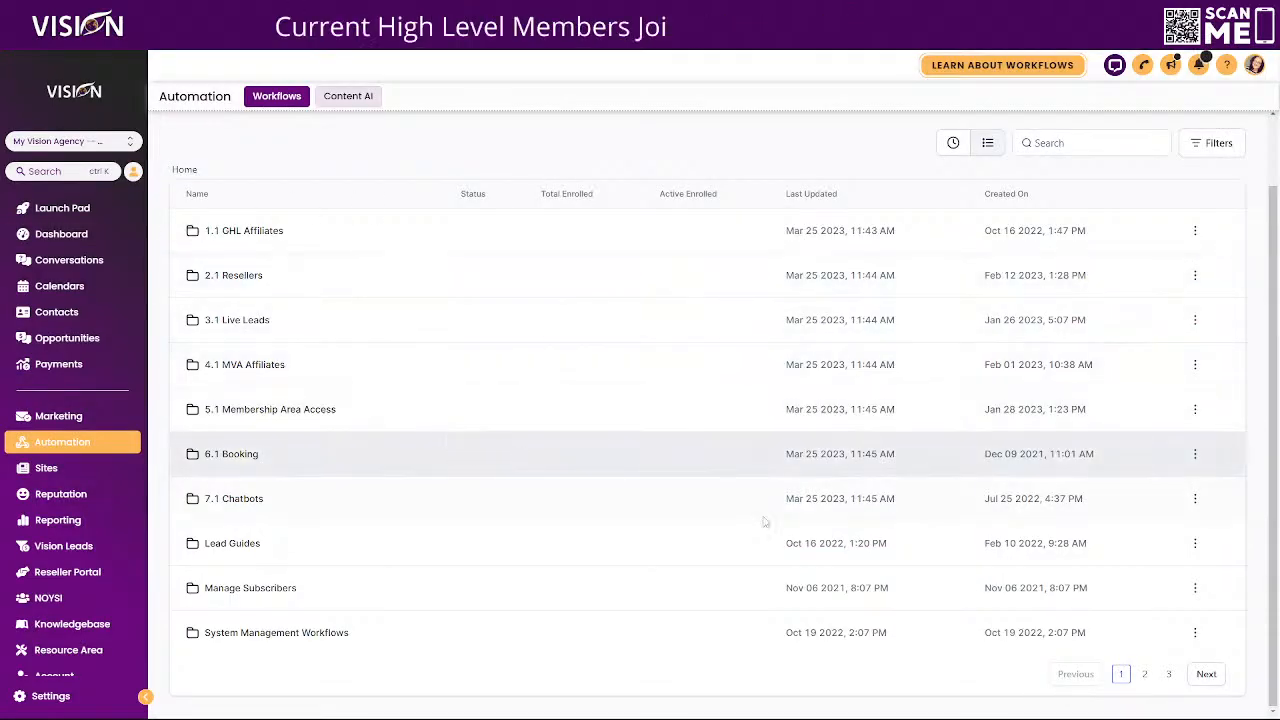
Create a new workflow from the Birthday Template recipe
scroll(811, 533, up, 1)
scroll(811, 533, up, 1)
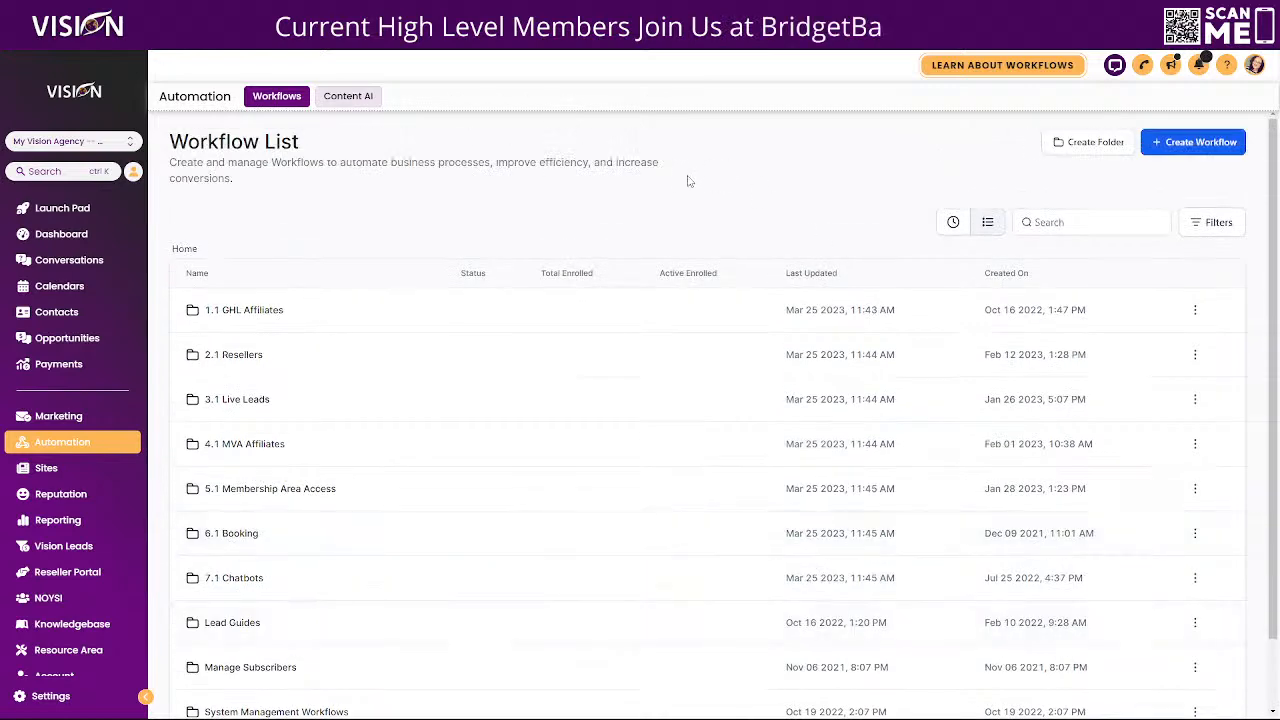
click(1188, 143)
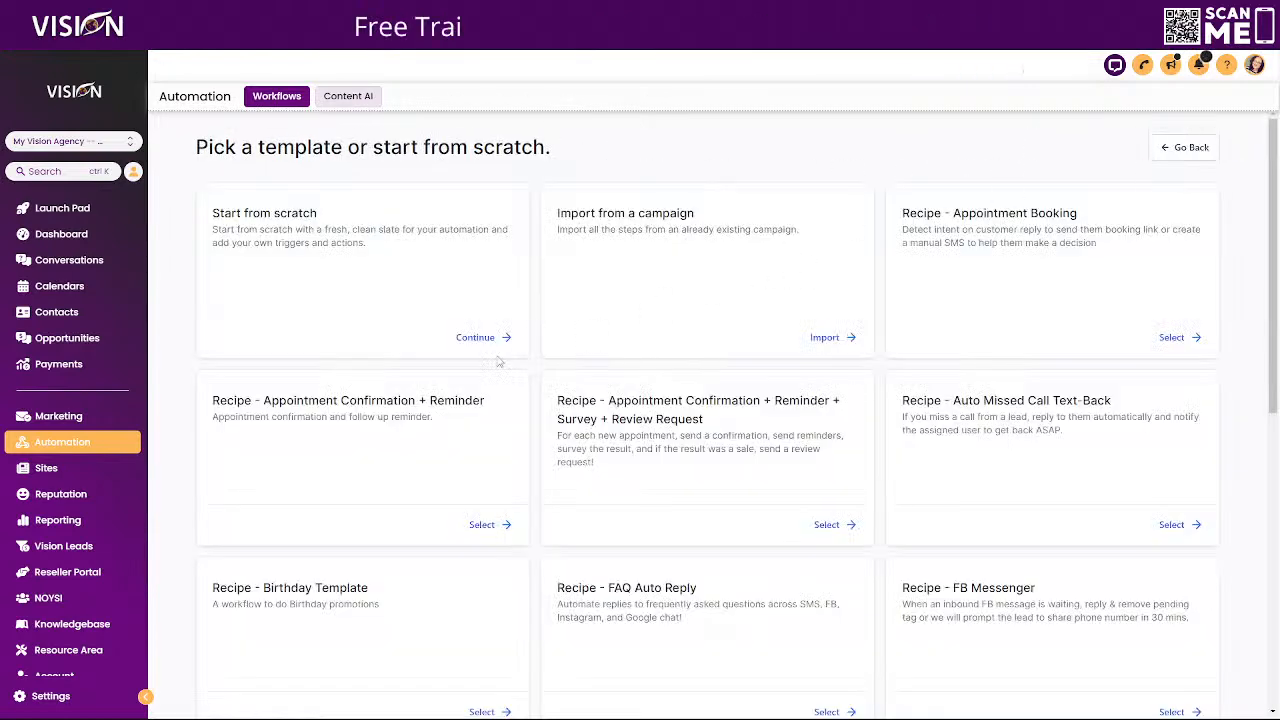
scroll(711, 499, down, 2)
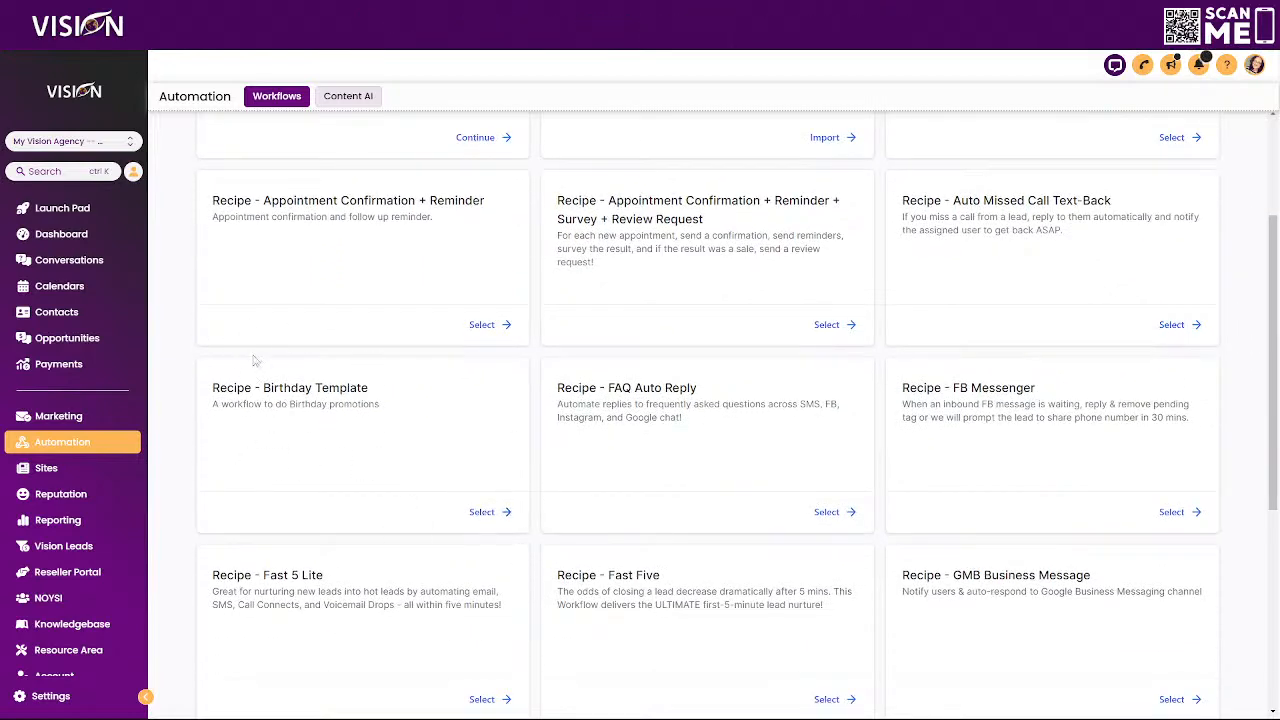
click(478, 512)
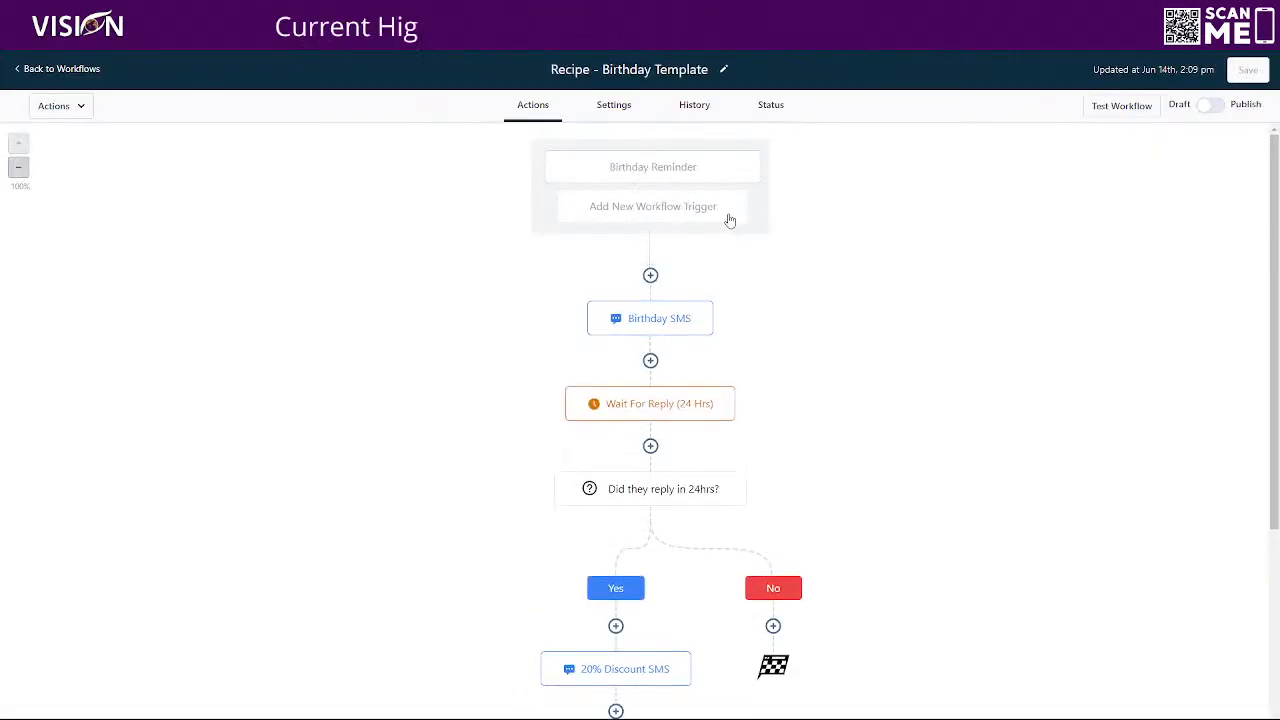
Examine the recipe's Birthday Reminder trigger and the message and attachment settings of its Birthday SMS action
click(651, 167)
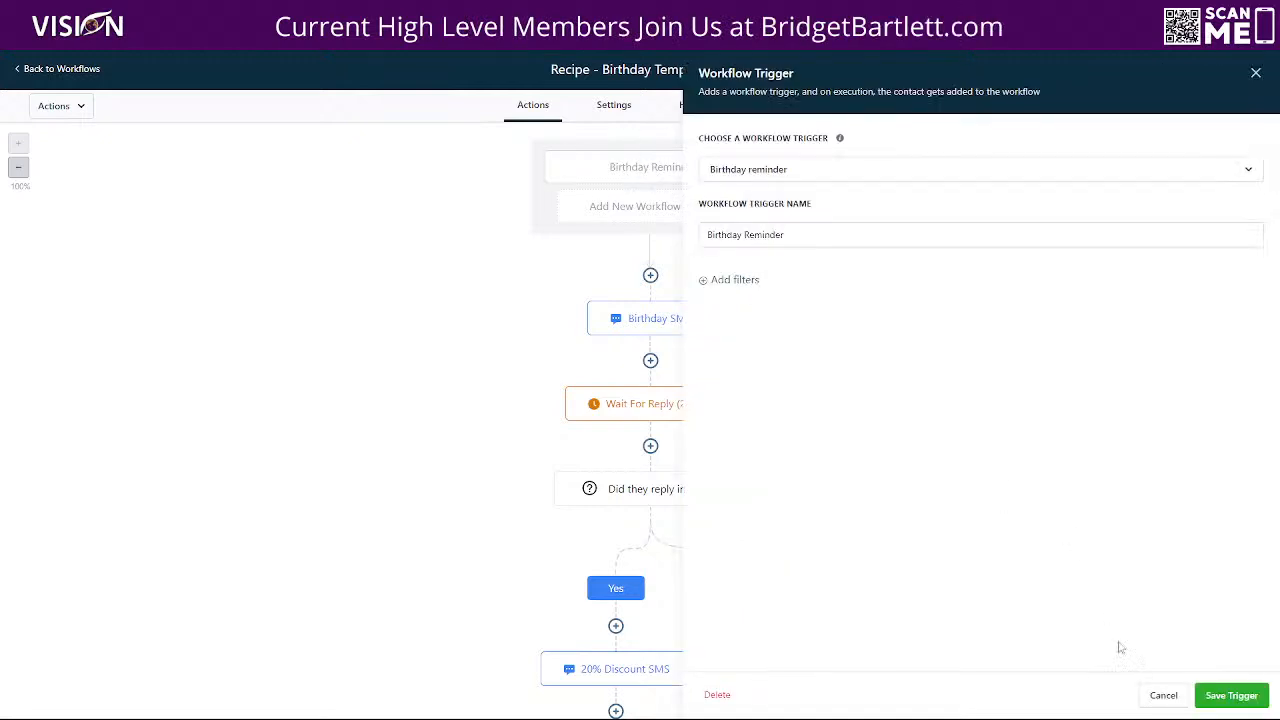
click(1163, 695)
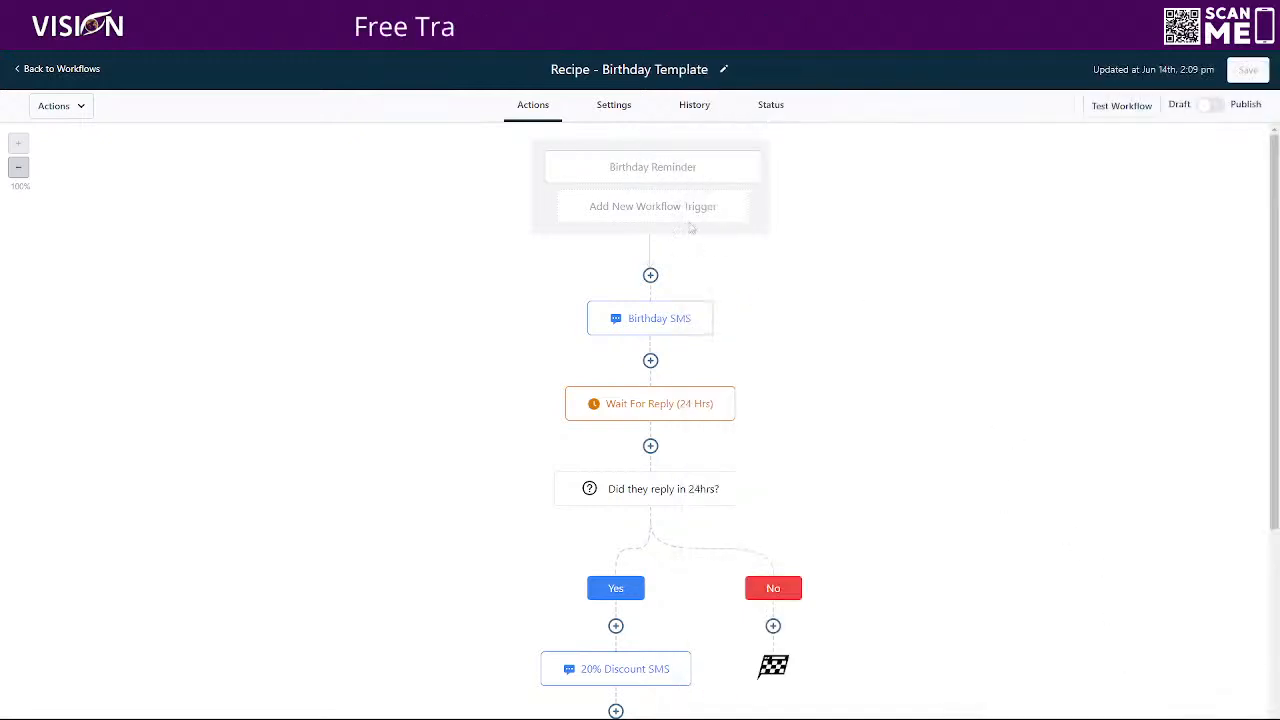
click(632, 320)
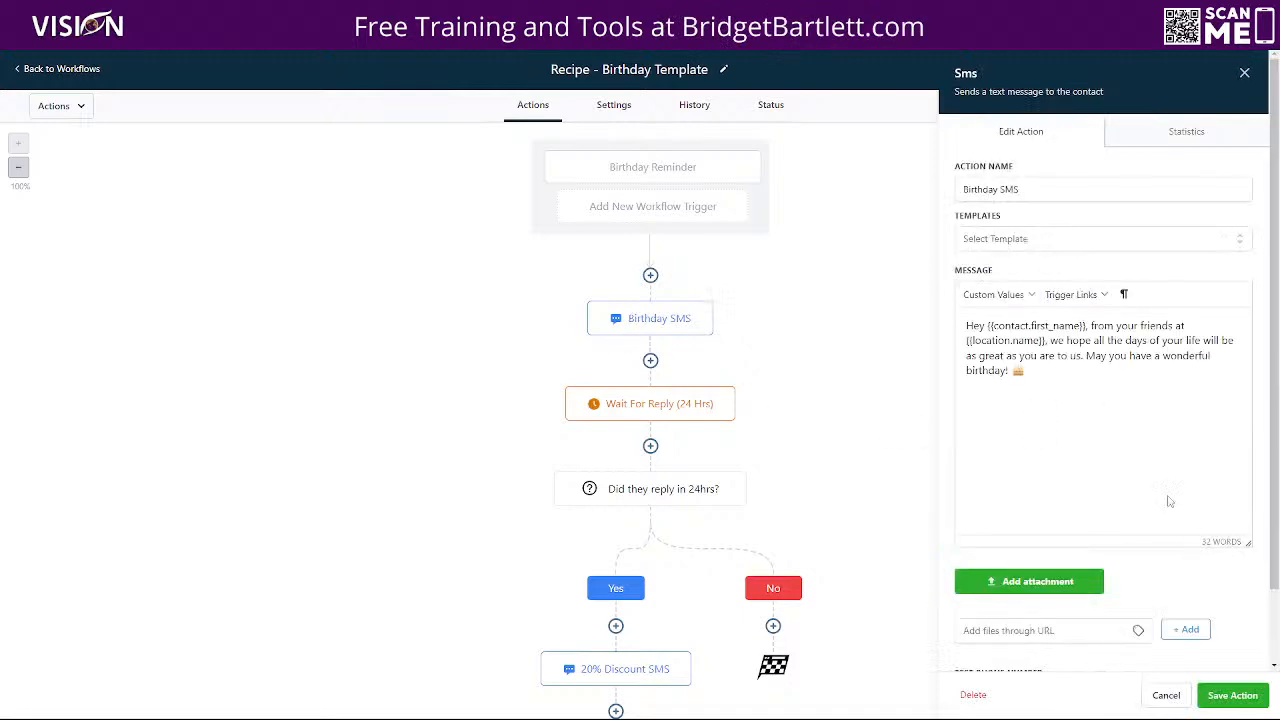
scroll(1134, 497, down, 2)
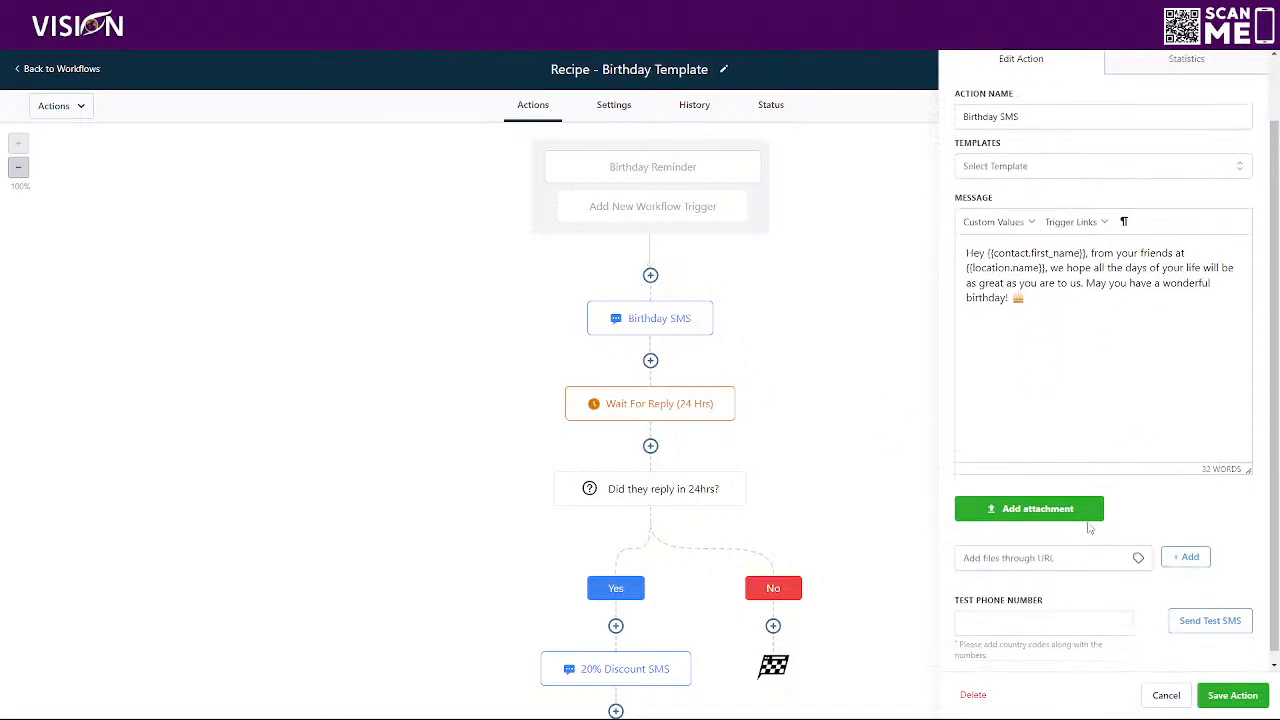
Examine the recipe's 24-hour reply wait, its reply condition and the branches below, and return to the workflow list
click(638, 405)
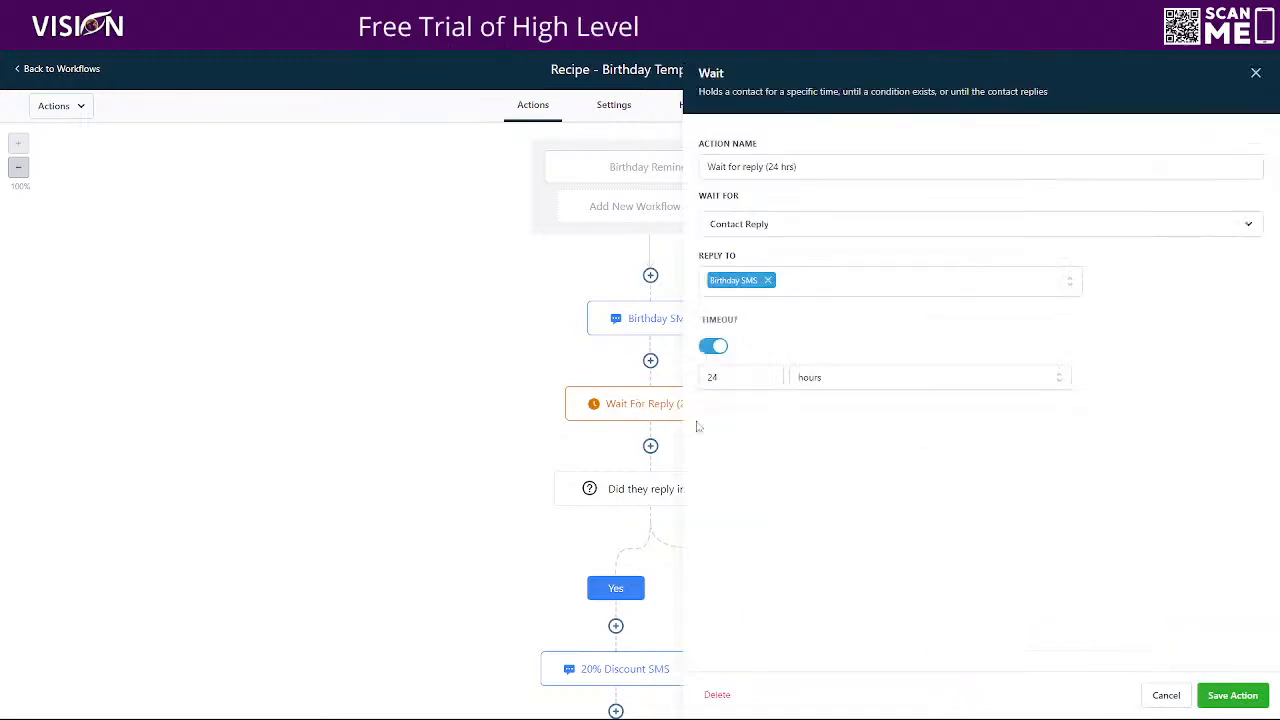
click(1163, 695)
click(660, 489)
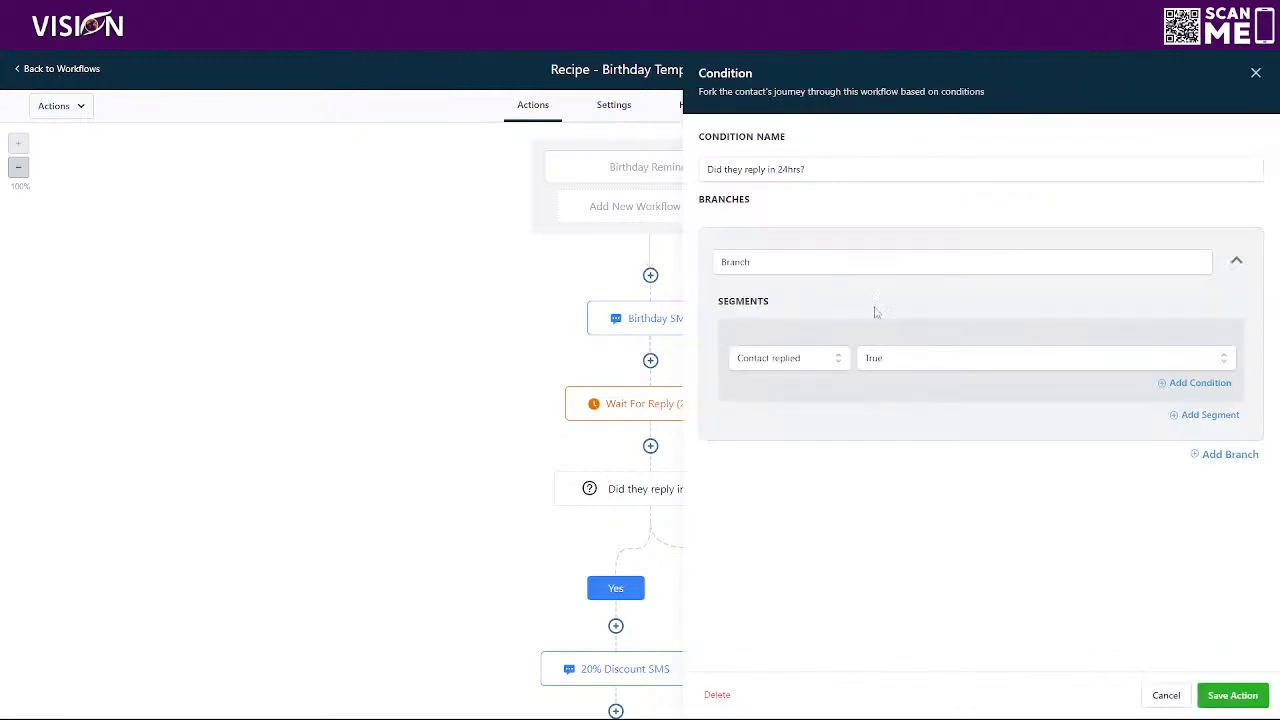
click(1163, 697)
scroll(843, 577, down, 4)
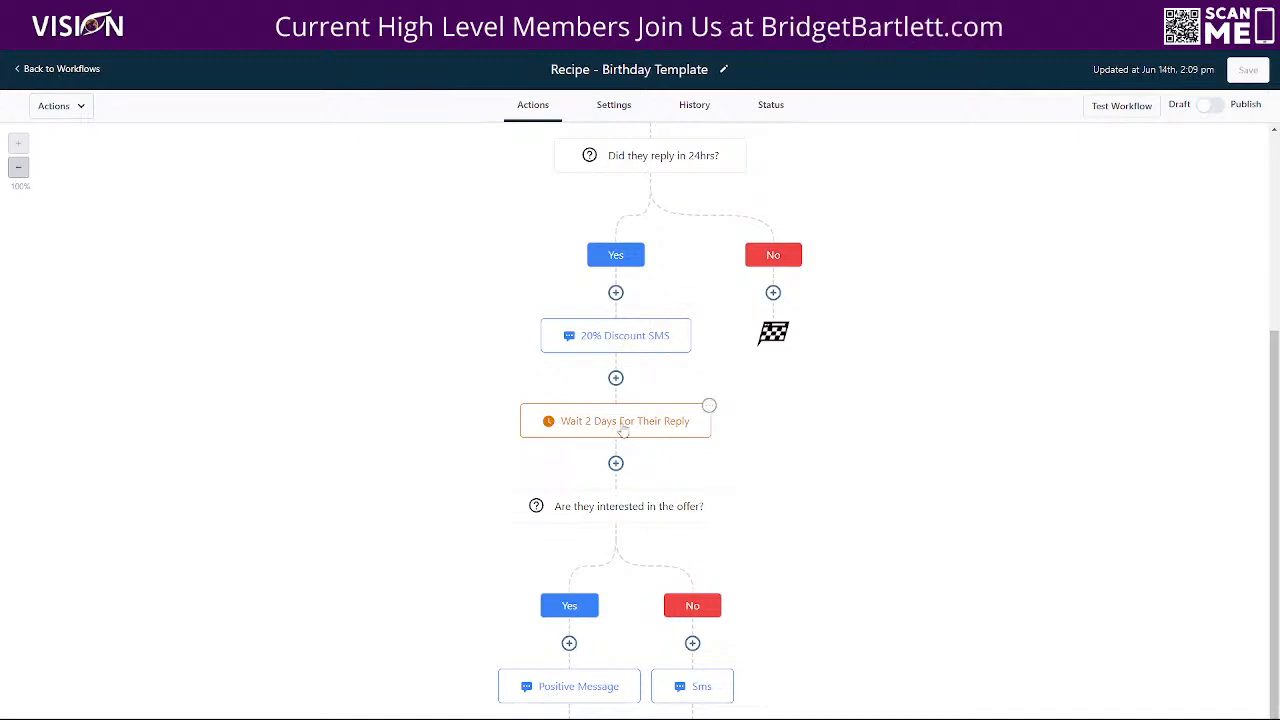
scroll(820, 600, up, 4)
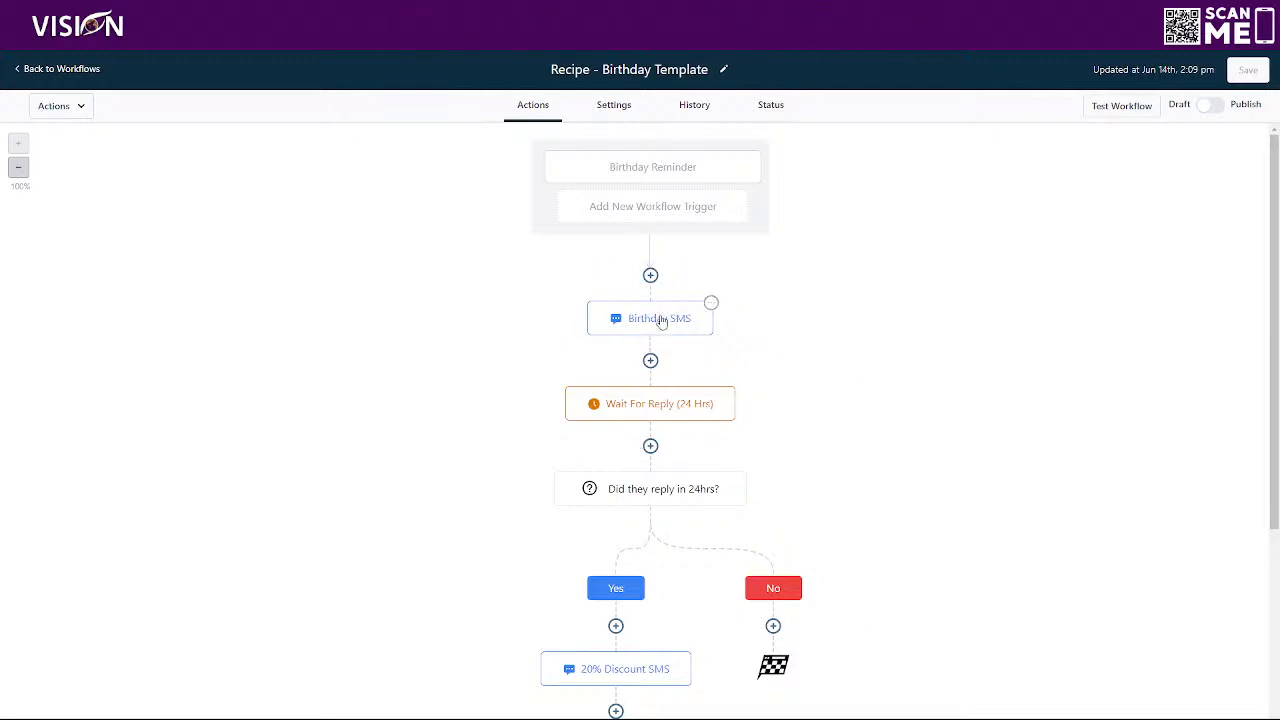
click(62, 69)
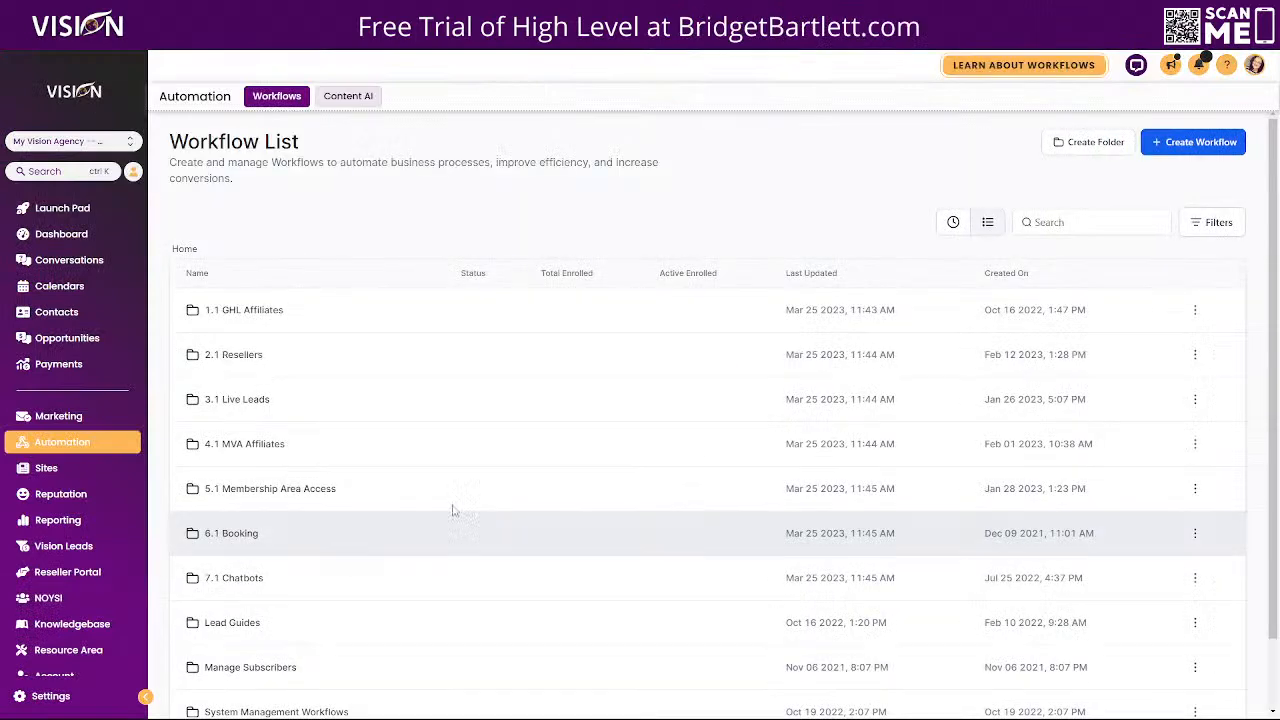
Create a new workflow from scratch
click(1069, 224)
text(b)
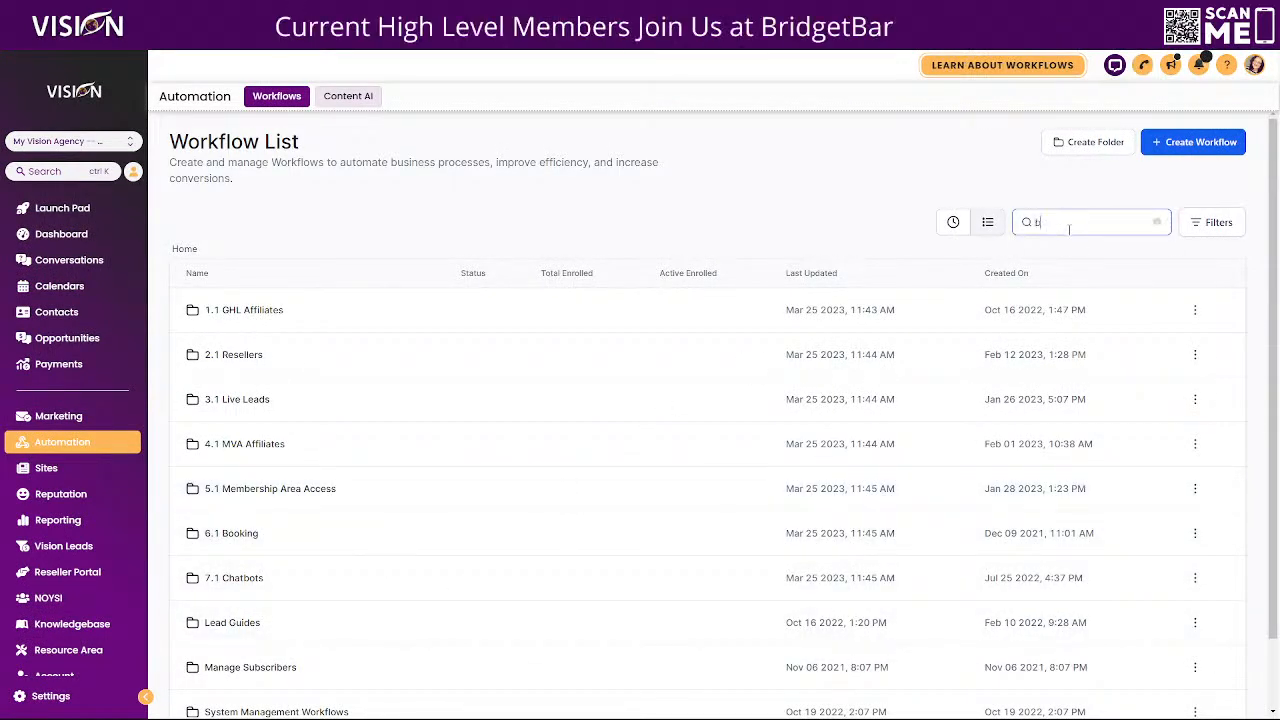
click(1195, 142)
click(474, 337)
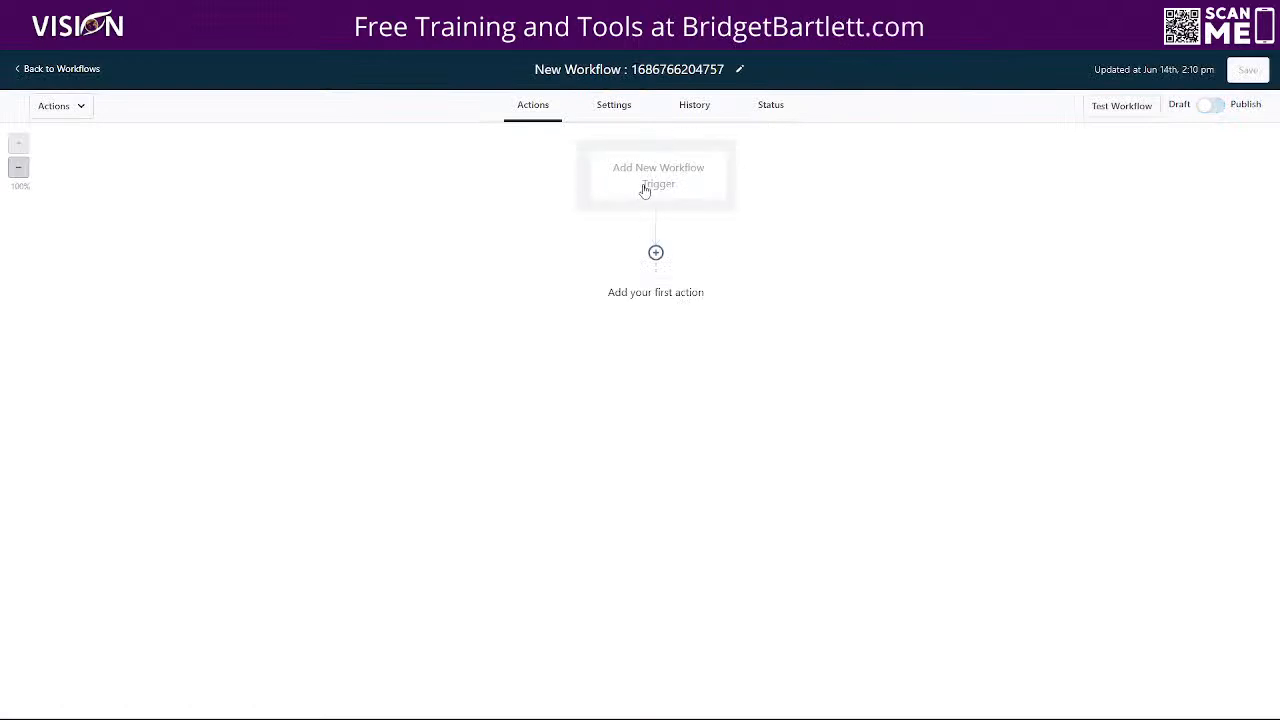
Add a Birthday Reminder trigger to the new workflow
click(645, 190)
text(birth)
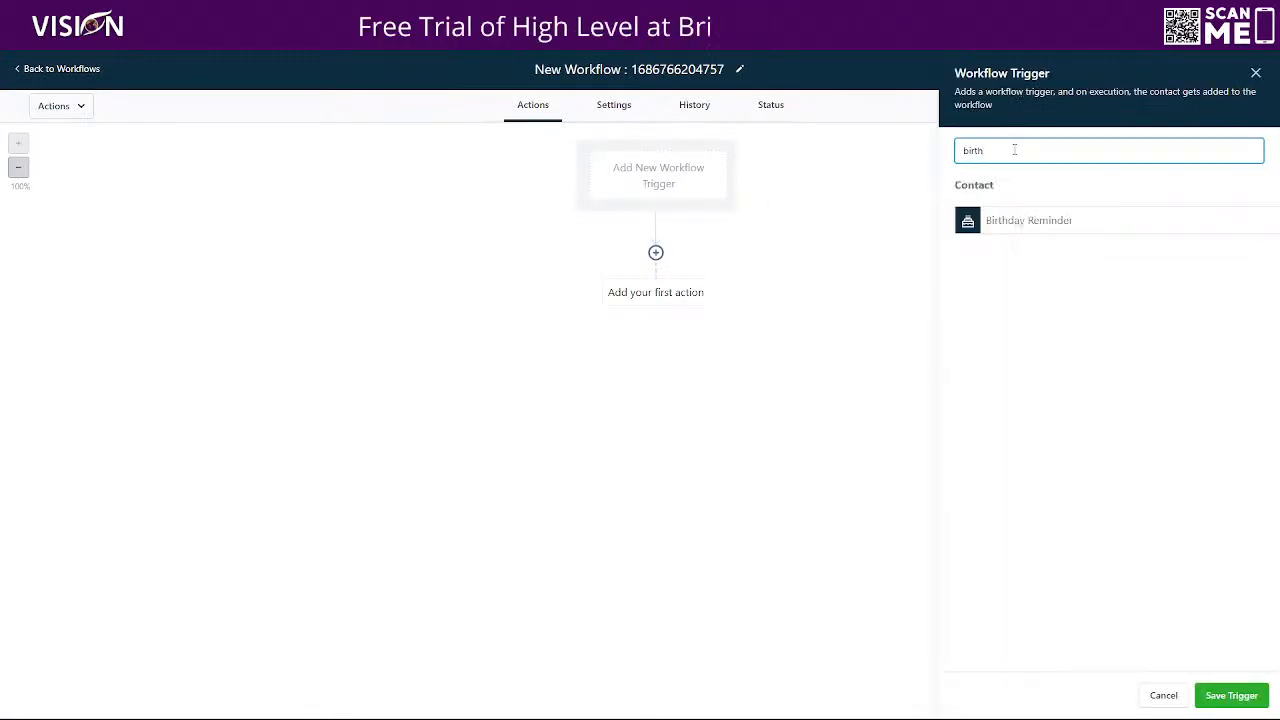
click(991, 221)
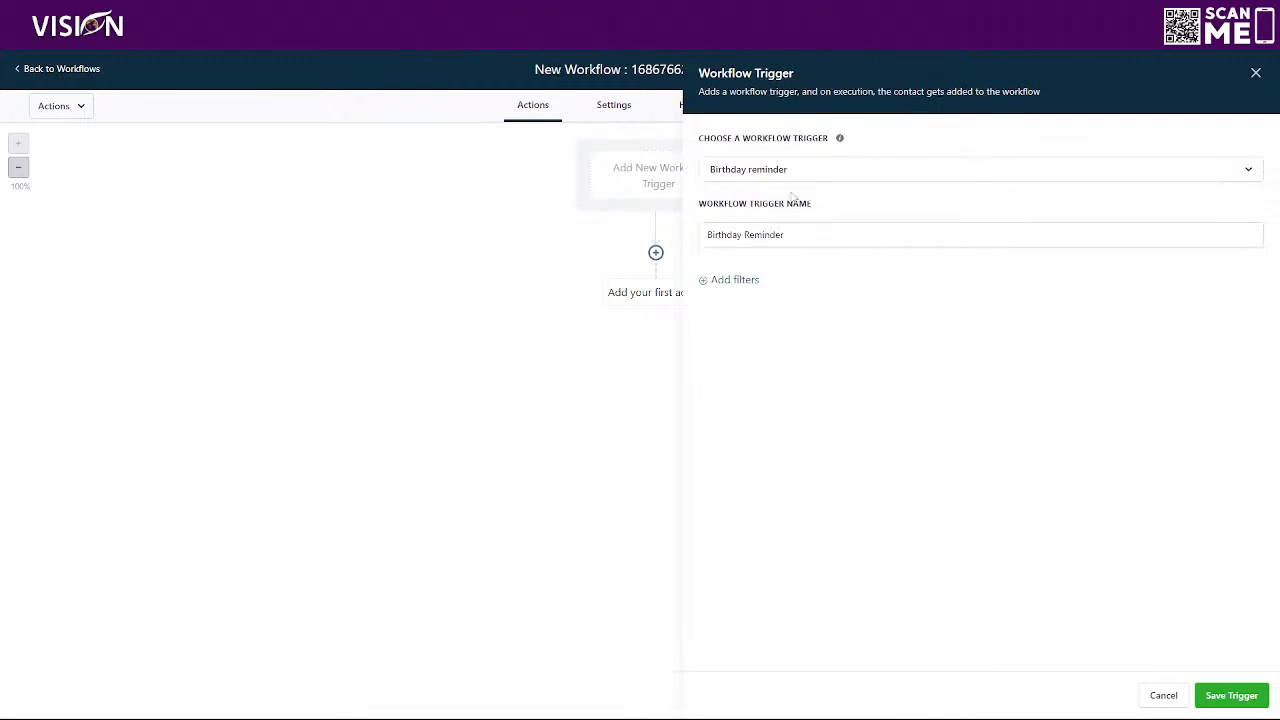
click(735, 281)
click(733, 294)
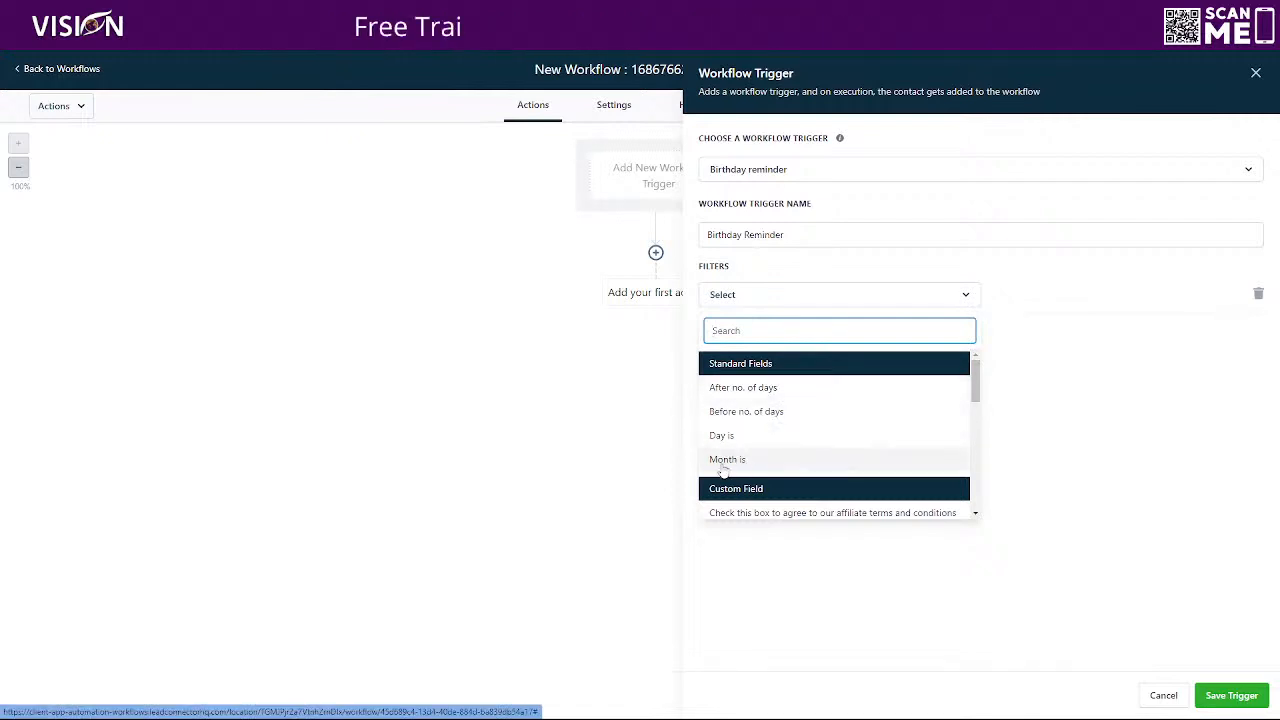
click(1083, 360)
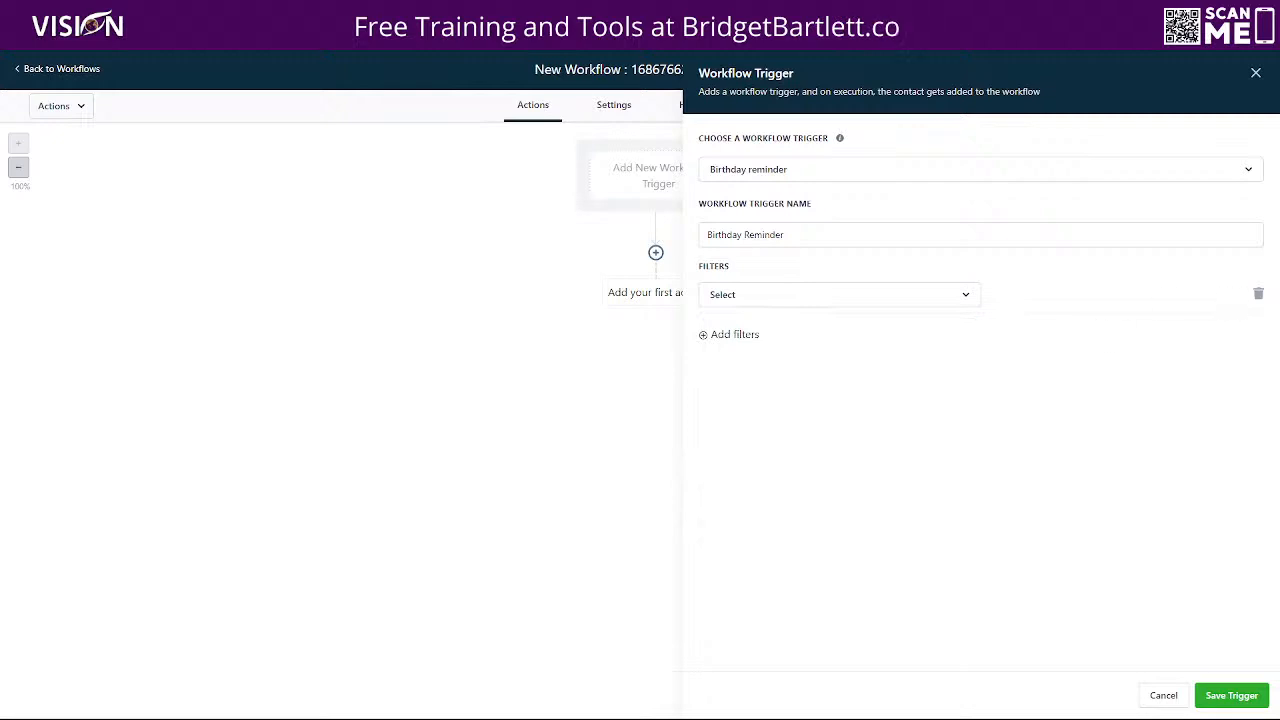
click(1260, 295)
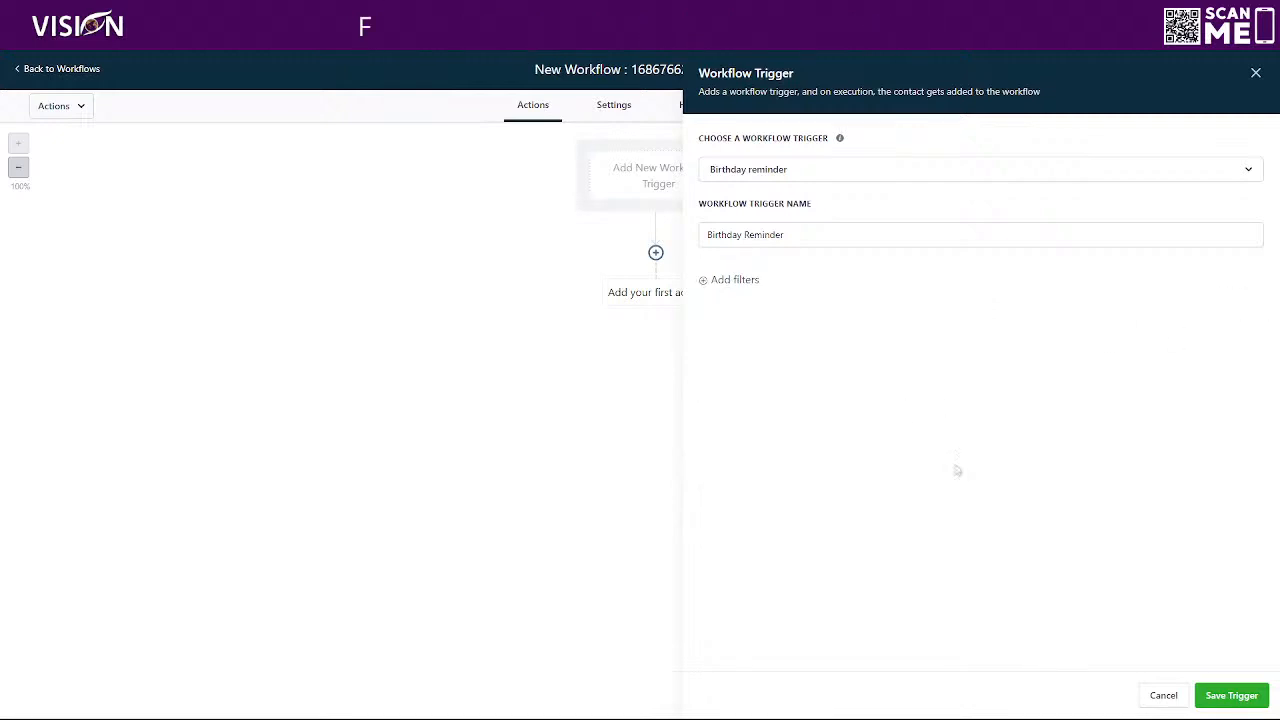
Save the Birthday Reminder trigger without any filters
click(1231, 695)
Rename the workflow as Birthday Reminder and save it
click(720, 69)
drag(724, 69, 517, 83)
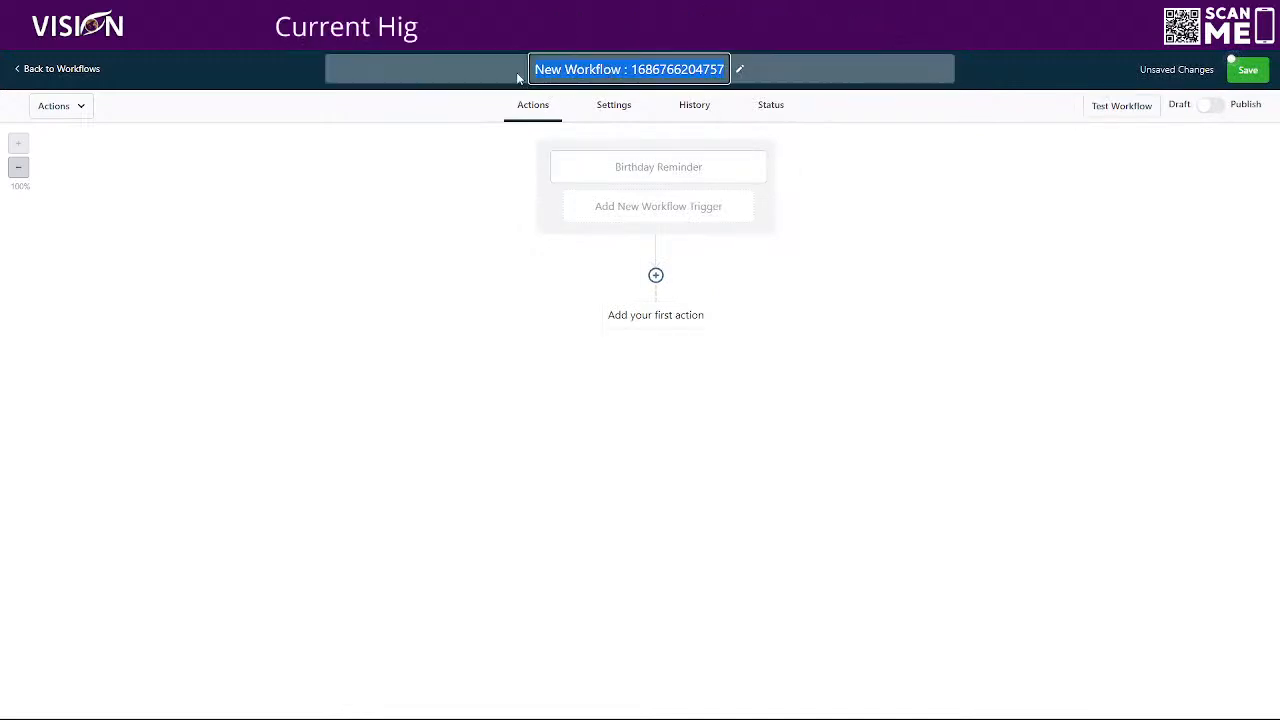
text(Borthday)
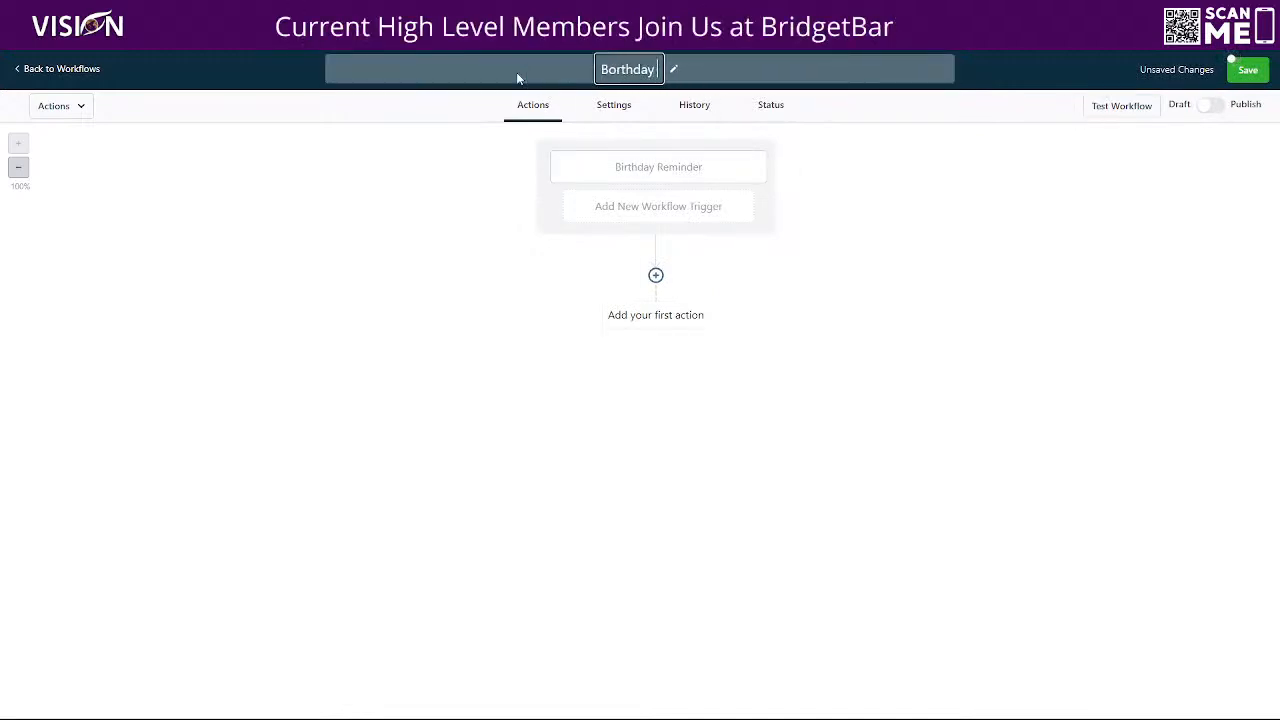
key(BackSpace)
key(BackSpace)
key(BackSpace)
key(BackSpace)
key(BackSpace)
key(BackSpace)
key(BackSpace)
key(BackSpace)
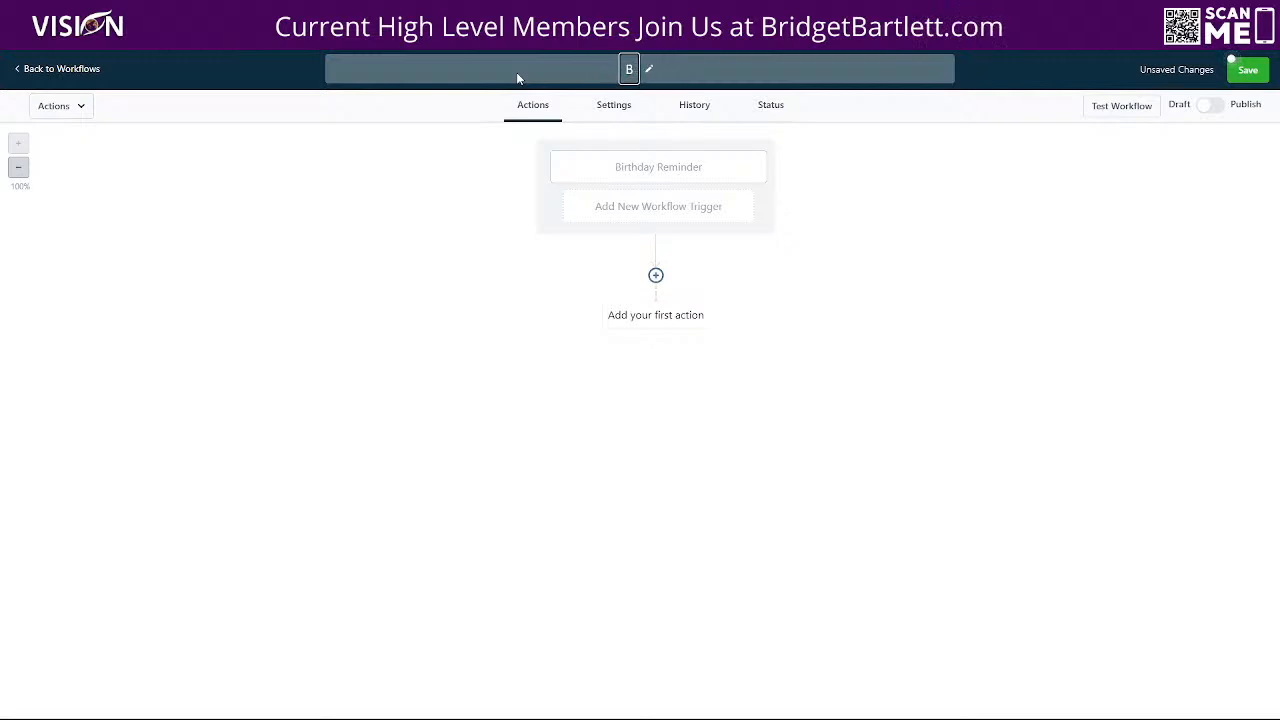
text(irthday Reminder)
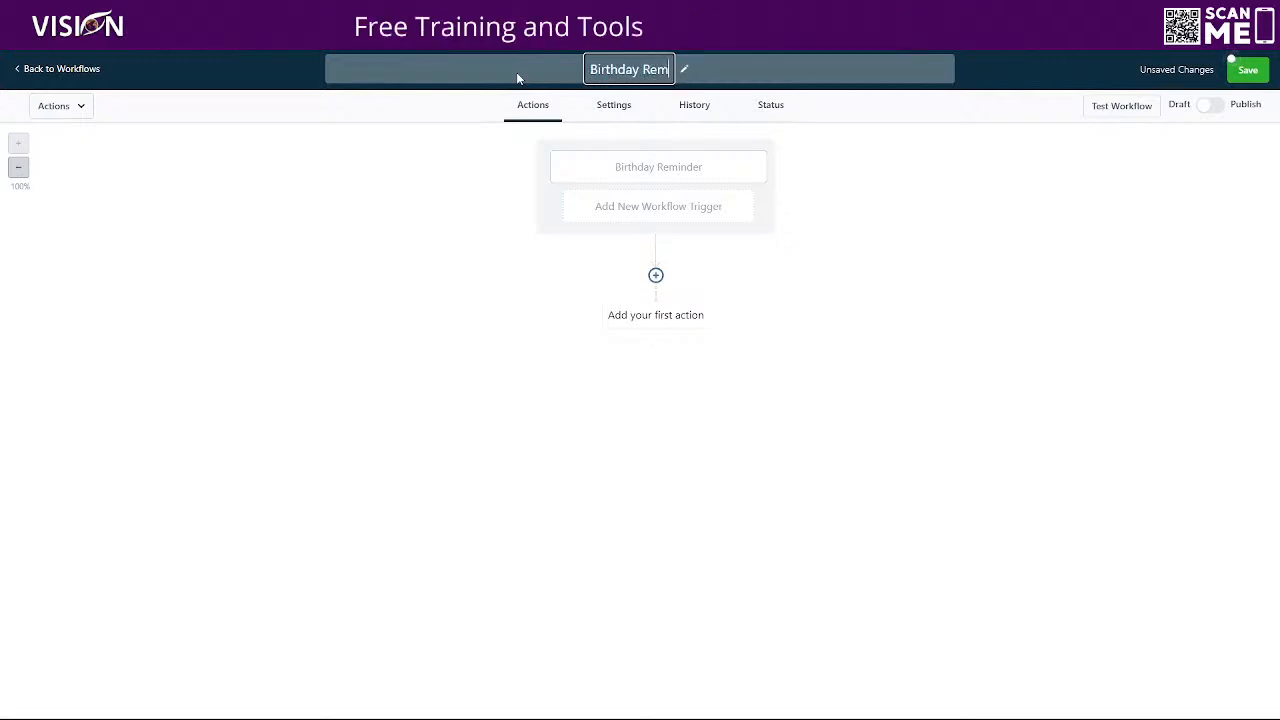
click(866, 111)
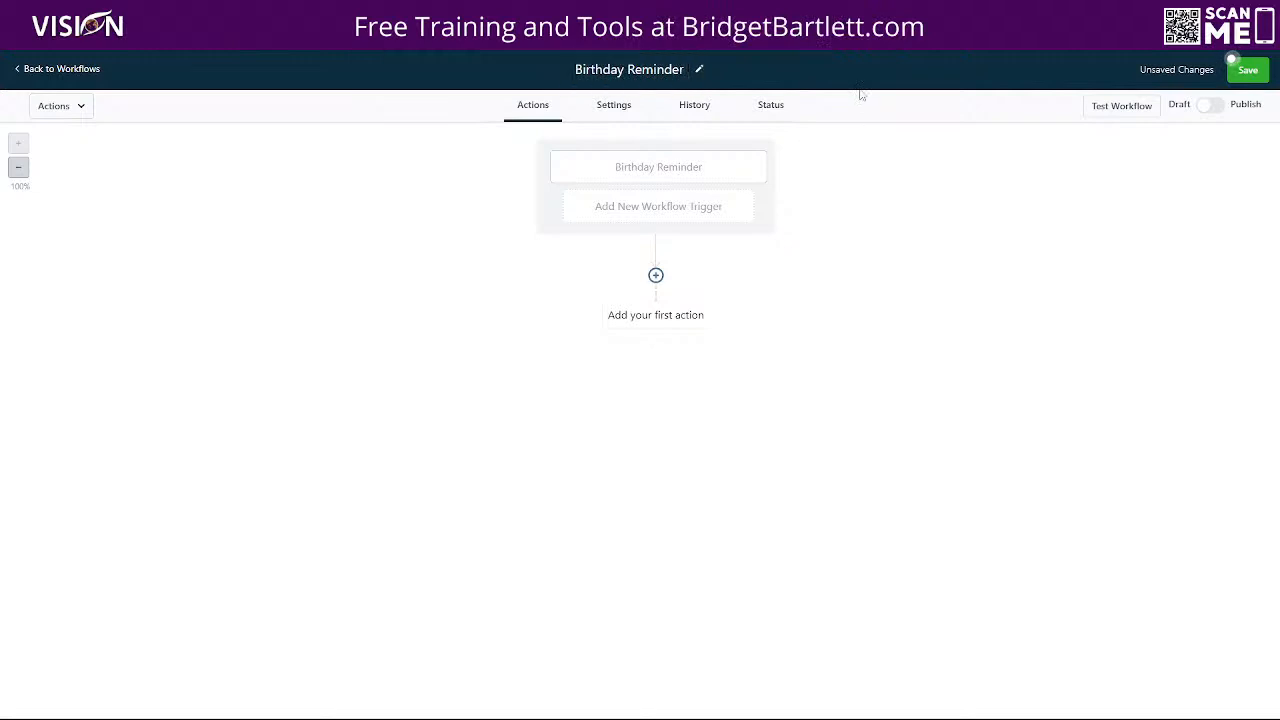
click(1246, 72)
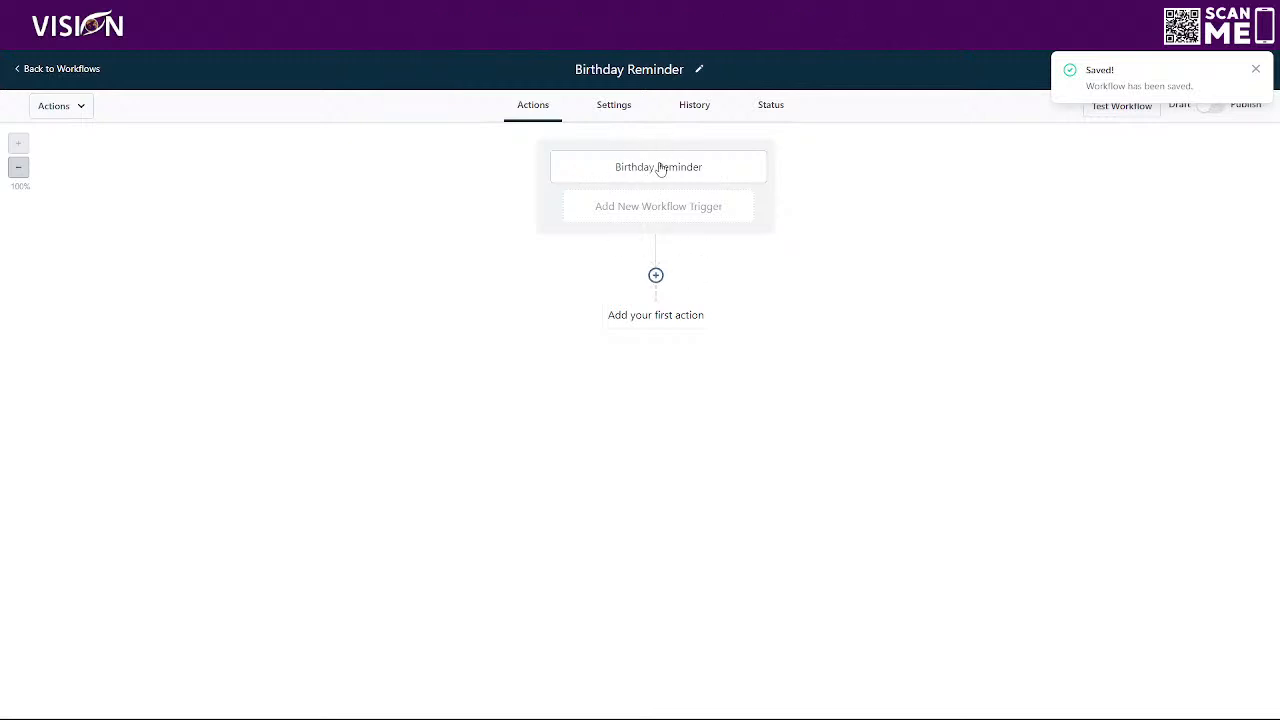
Add a Send SMS action as the first action and paste the copied NiftyImages URL as its file URL
click(656, 275)
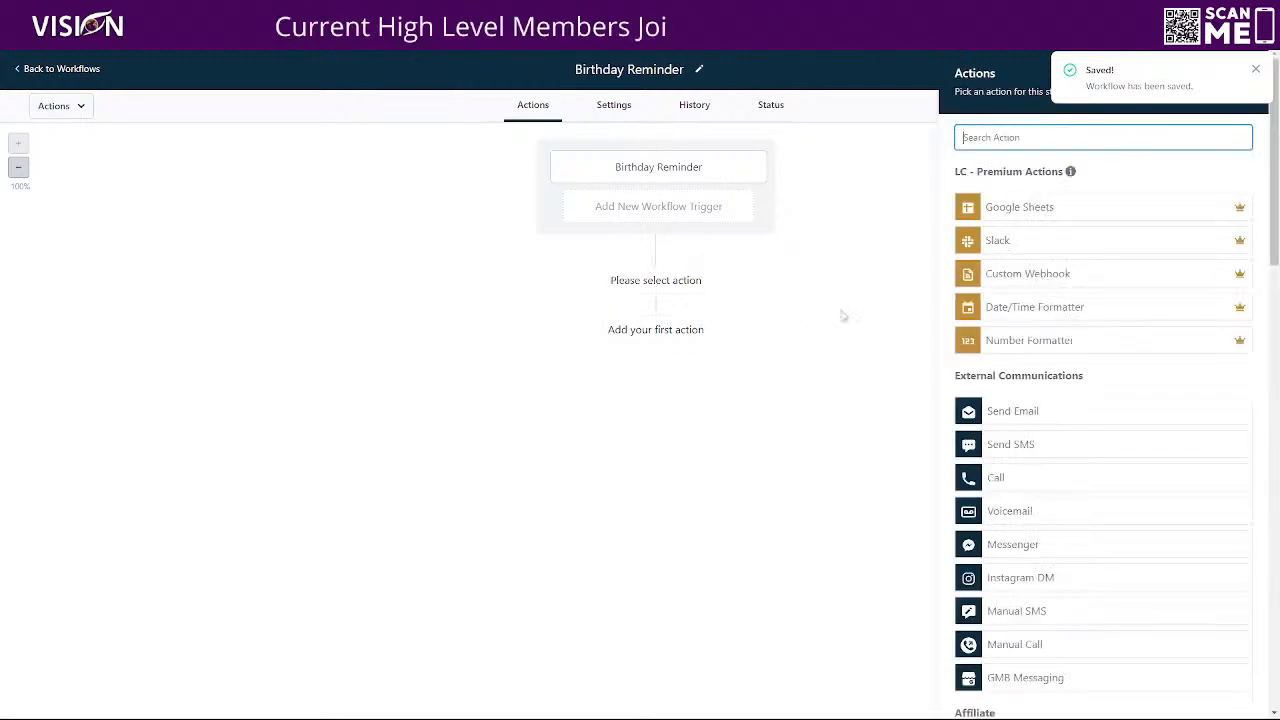
click(1040, 455)
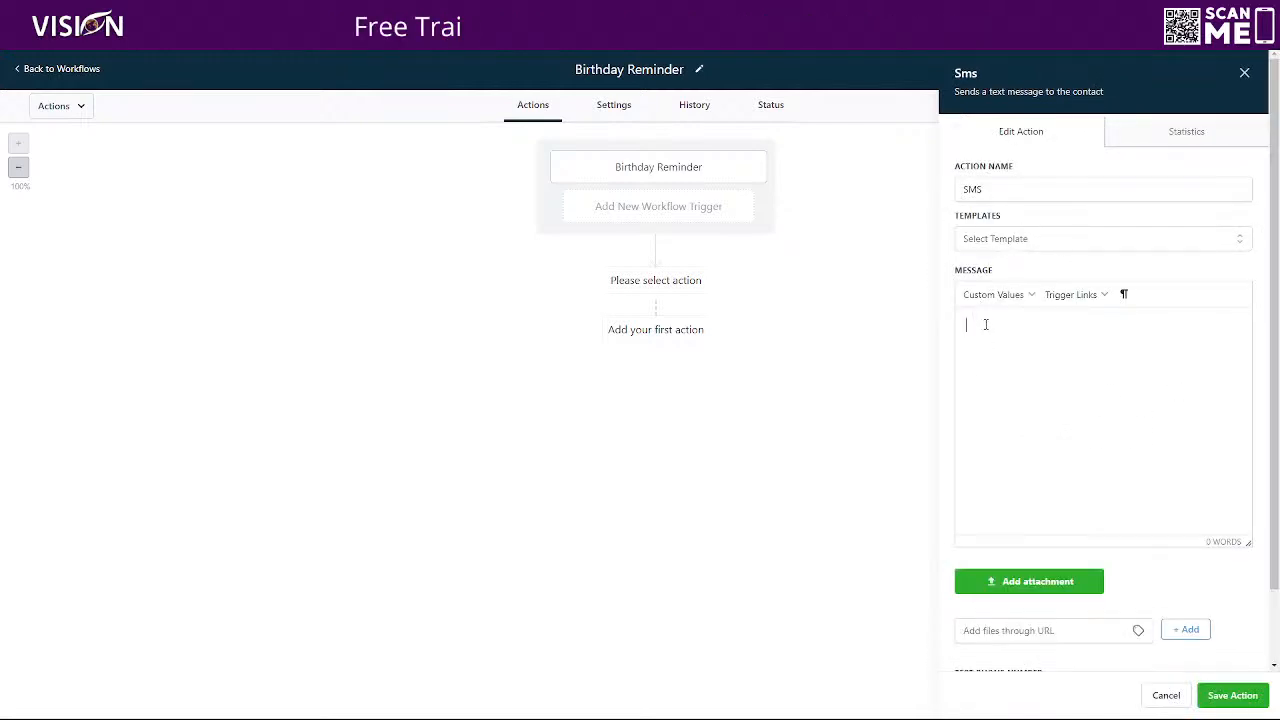
scroll(986, 423, down, 2)
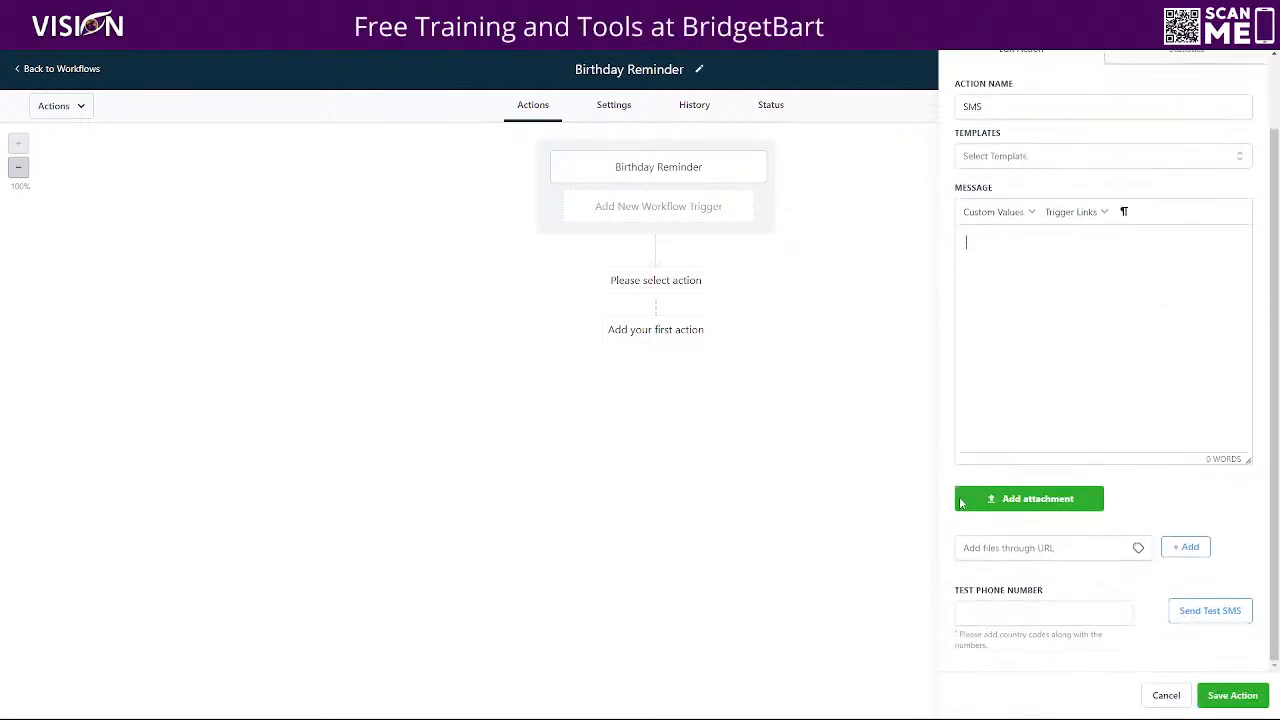
click(981, 550)
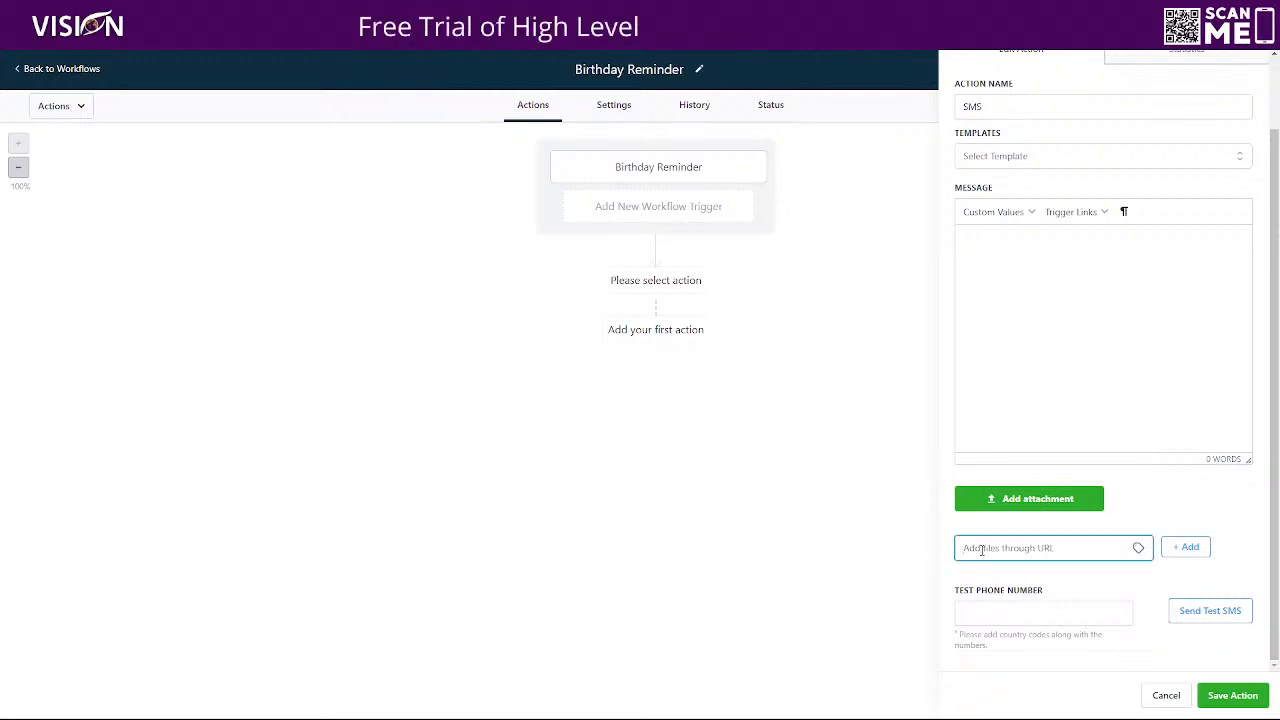
key(ctrl+v)
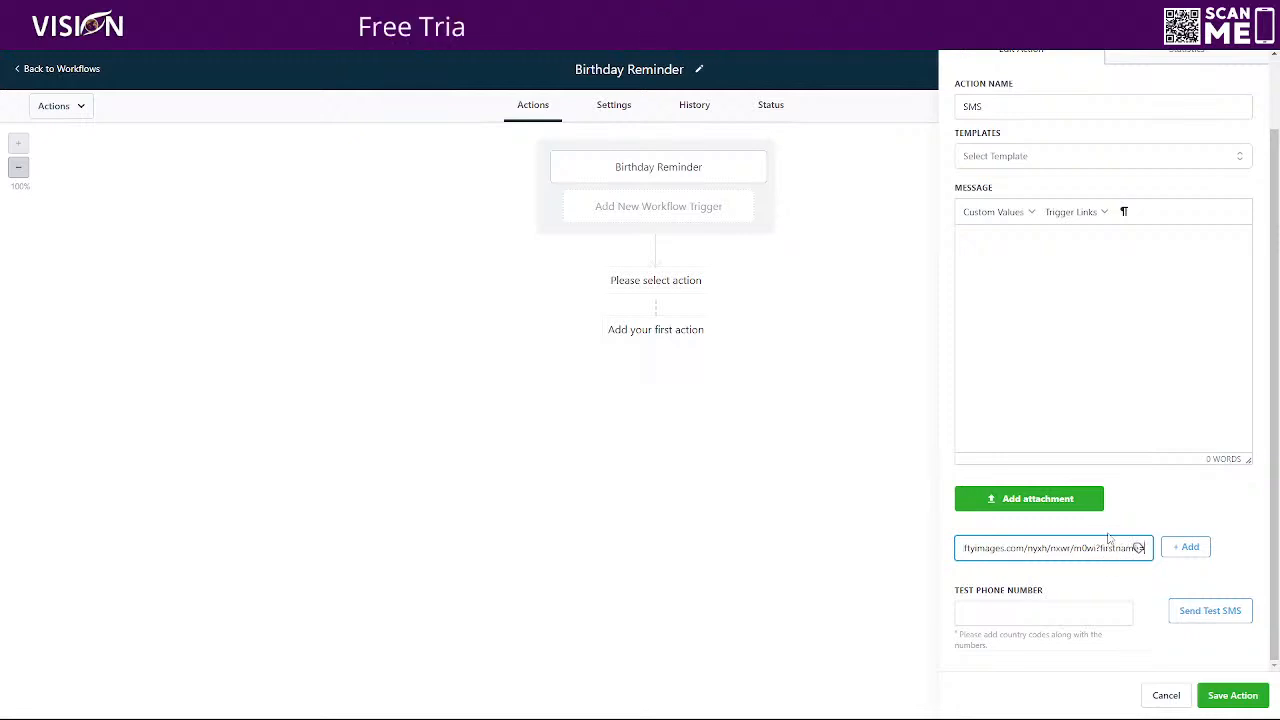
Insert the contact's First Name custom value into the SMS message and copy its {{contact.first_name}} code
click(995, 211)
mouse_move(1023, 240)
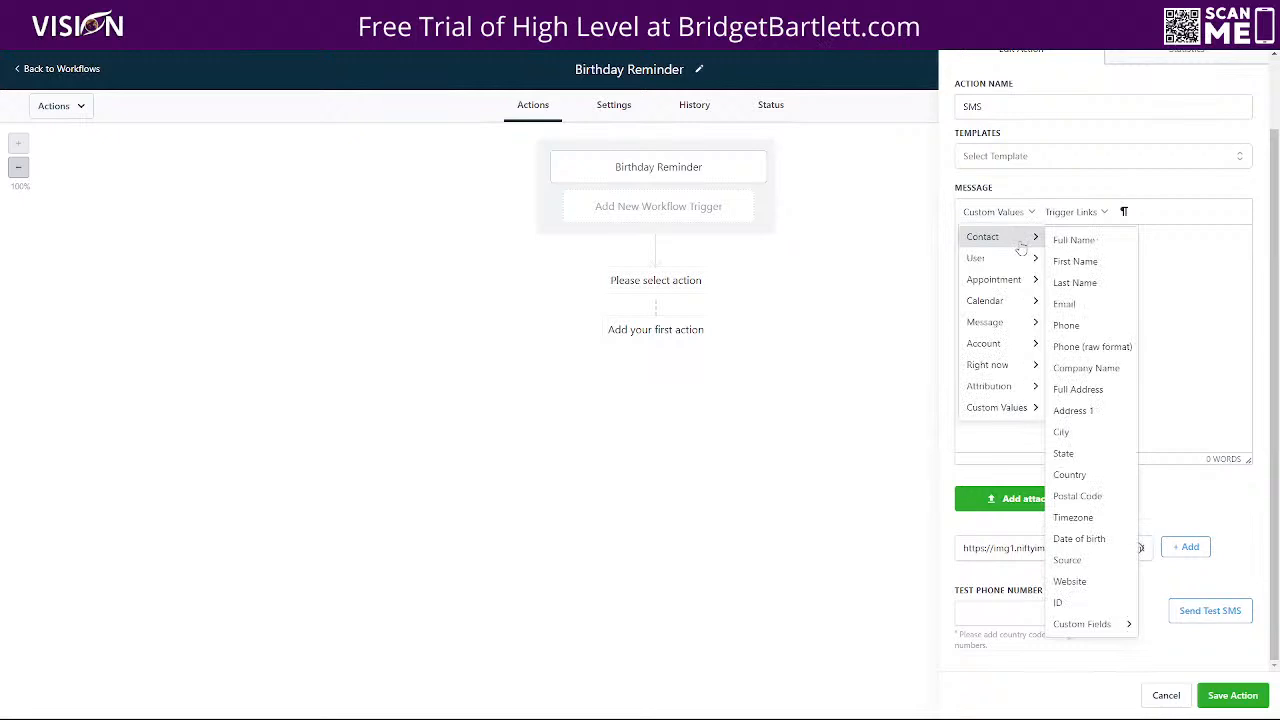
click(1083, 265)
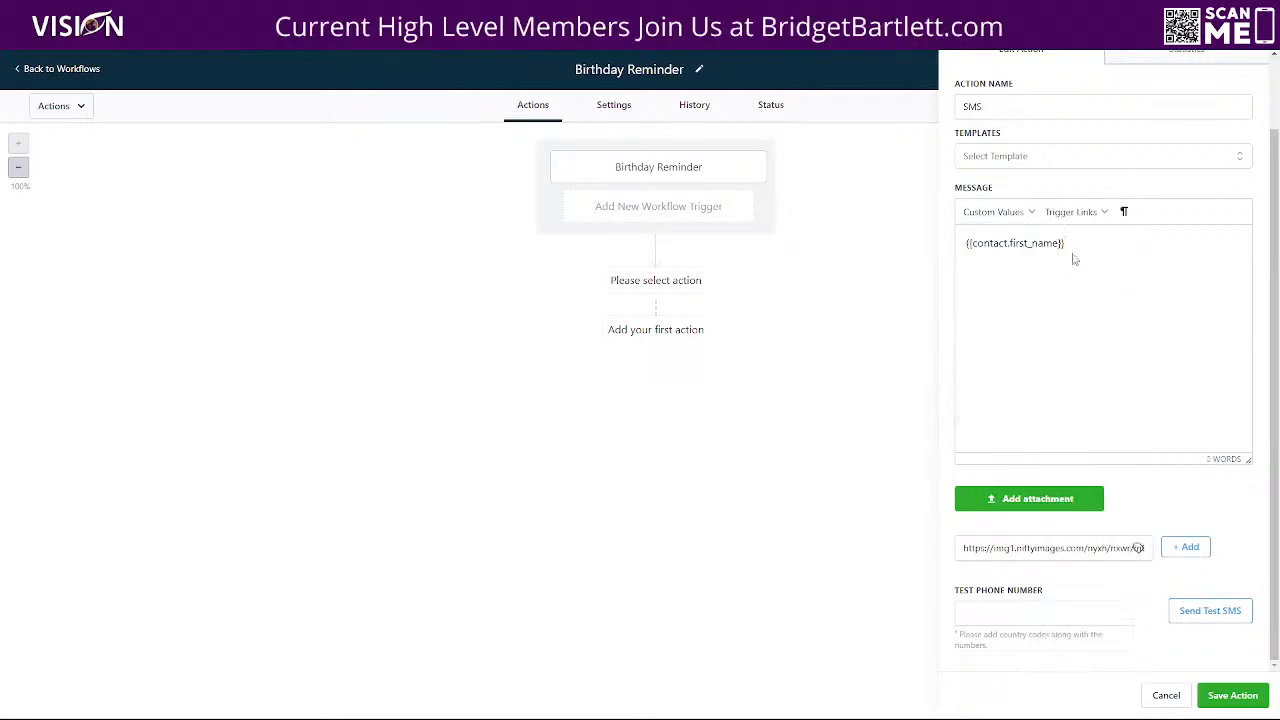
drag(1074, 241, 946, 254)
right_click(1001, 243)
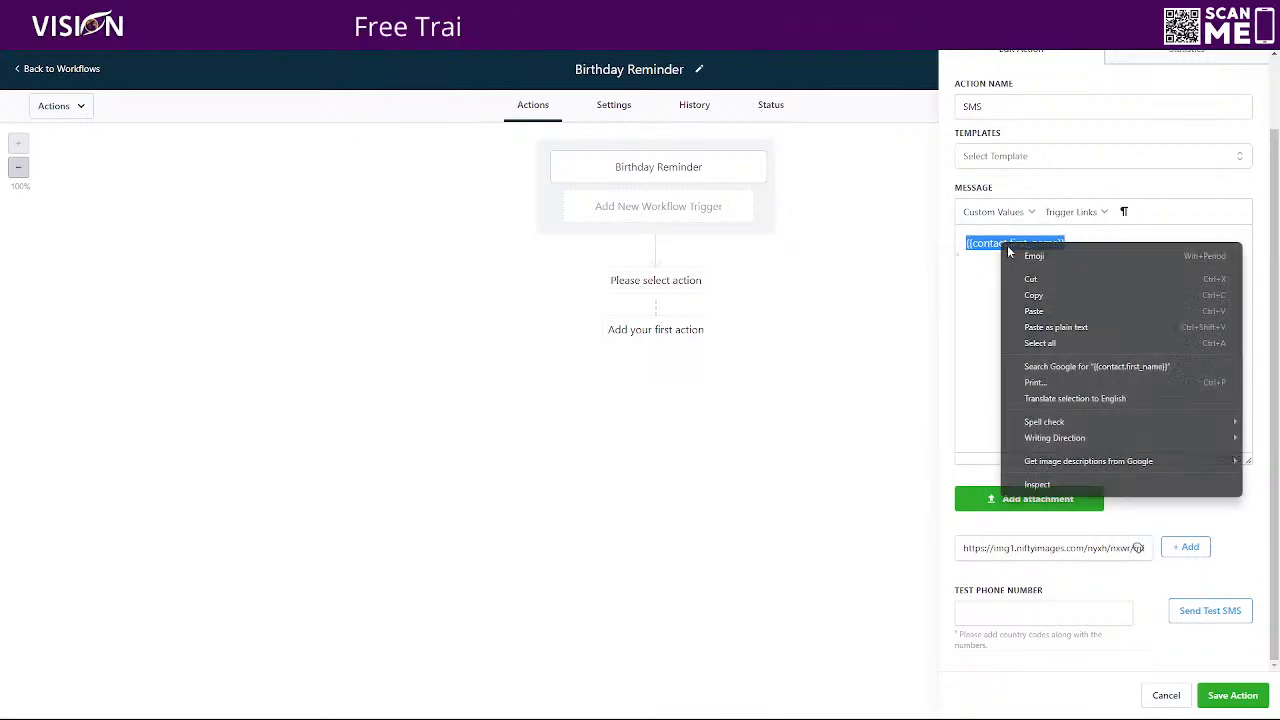
click(1031, 295)
Complete the end of the NiftyImages file URL as firstname={{contact.first_name}} and attach it to the SMS
click(1115, 548)
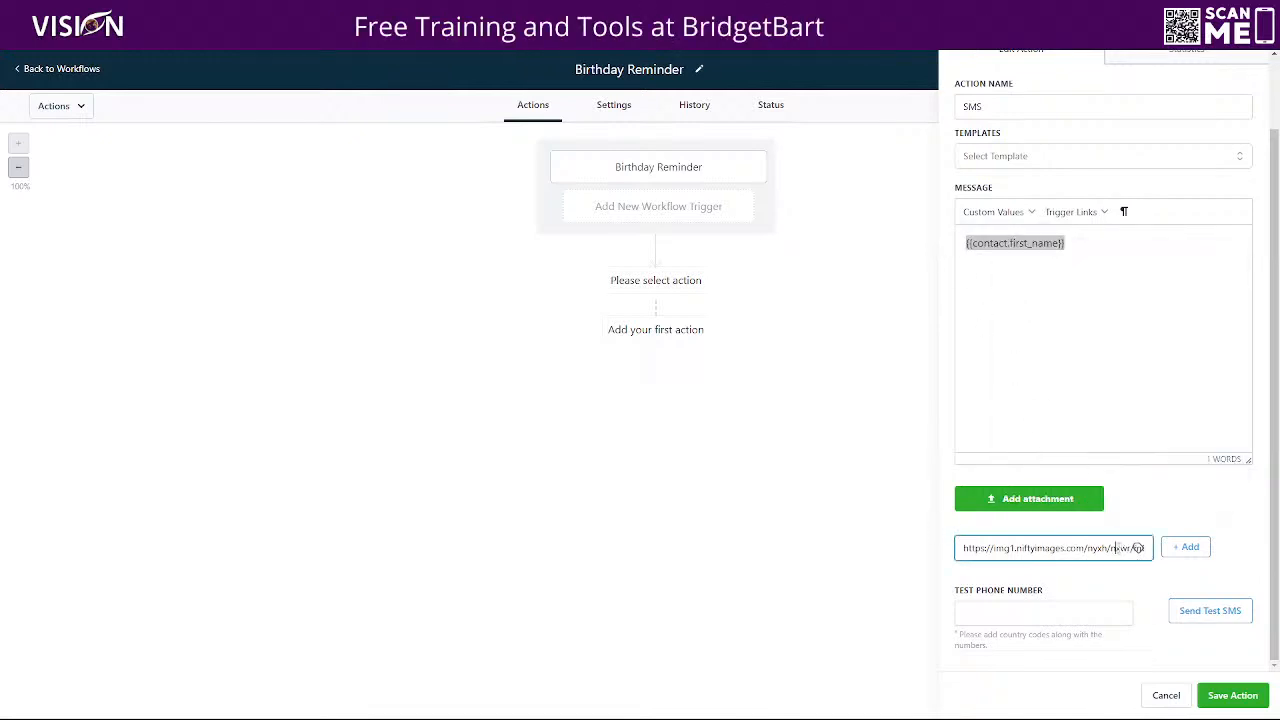
key(Right)
key(Right)
key(Right)
key(Right)
key(Right)
key(Right)
key(Right)
key(Right)
key(Right)
key(Right)
key(Right)
key(Right)
key(Right)
key(Right)
key(Right)
key(Right)
key(Right)
key(Right)
key(Right)
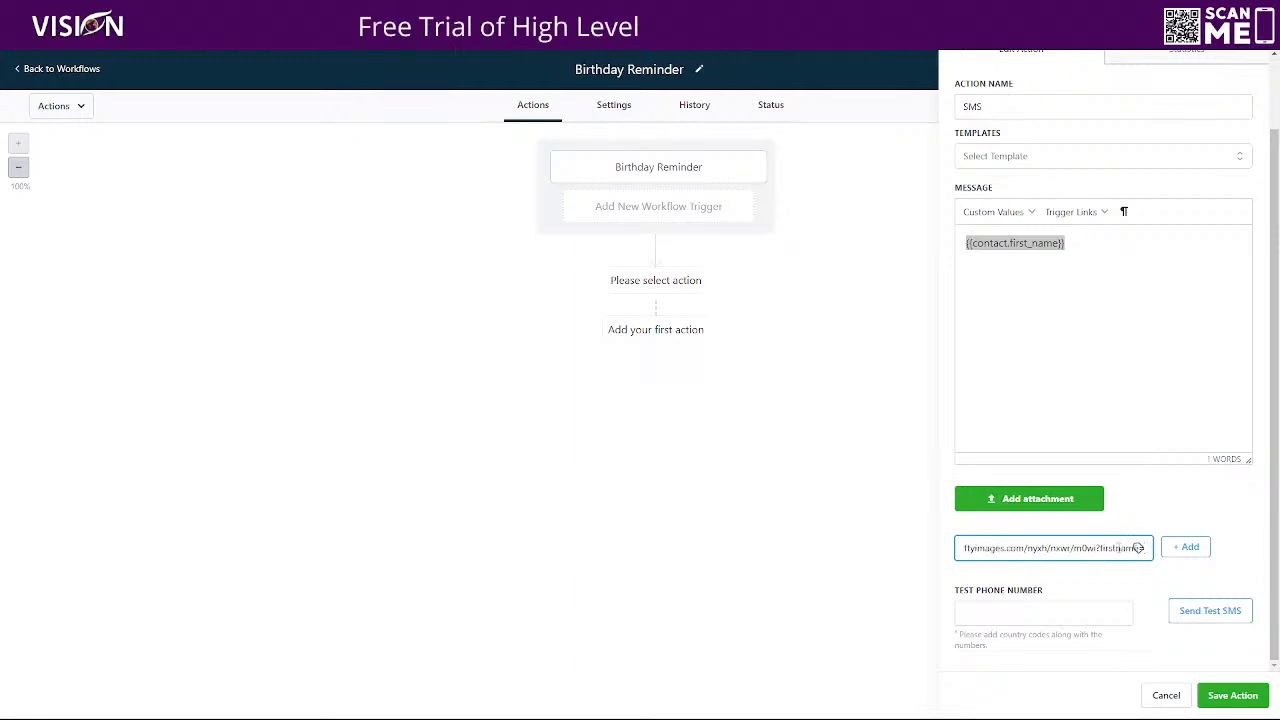
key(ctrl+v)
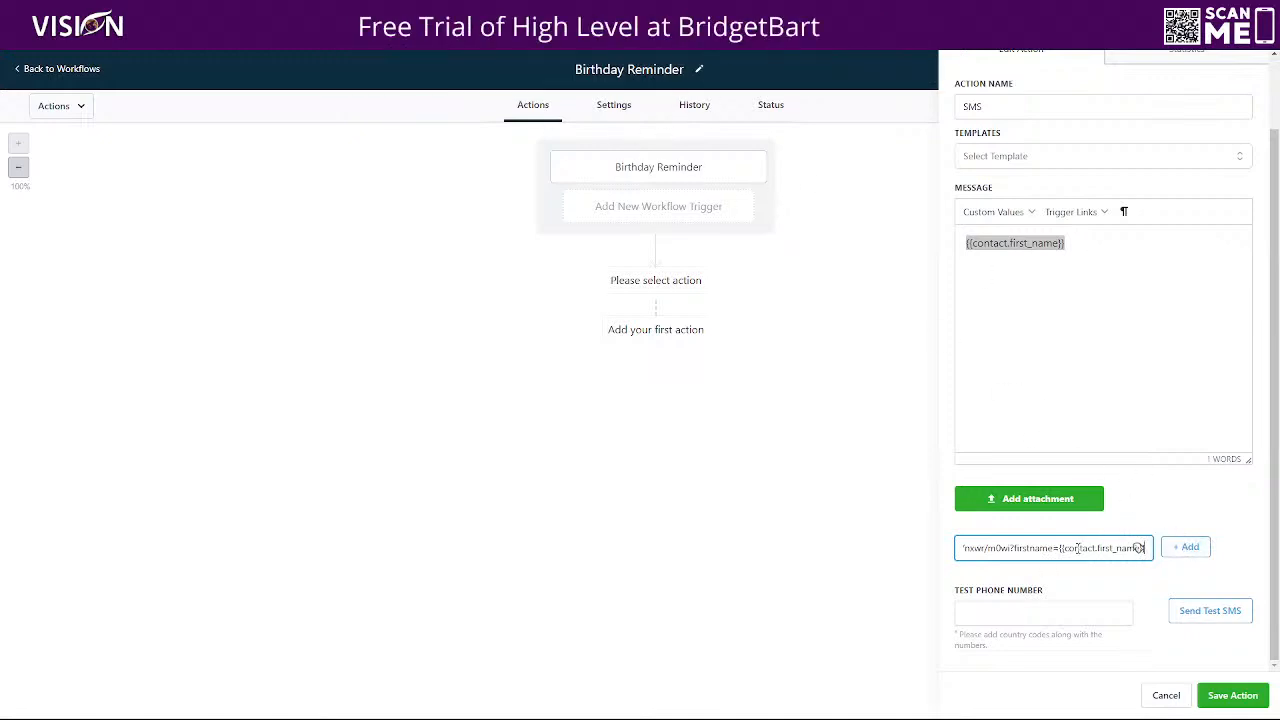
click(1189, 549)
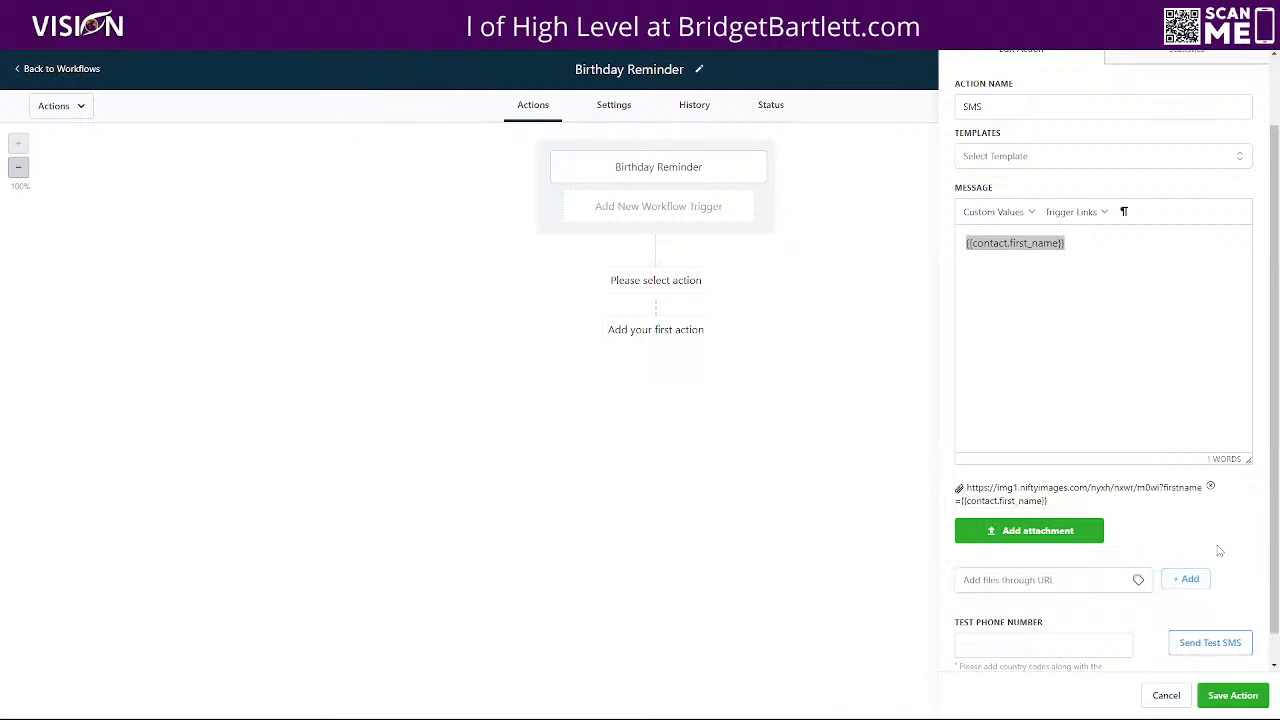
Write the SMS message as "Hey {{contact.first_name}}, I heard it was your birthday!"
click(1079, 237)
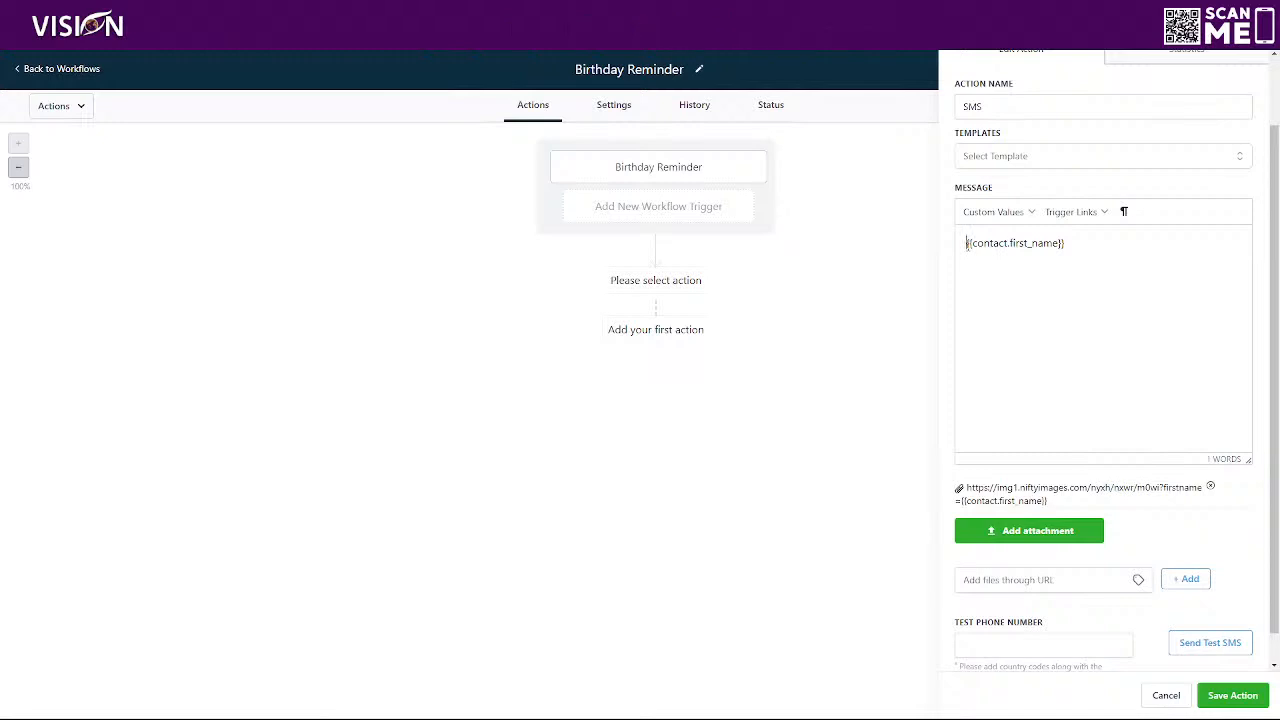
text(Hey {{contact.first_name}})
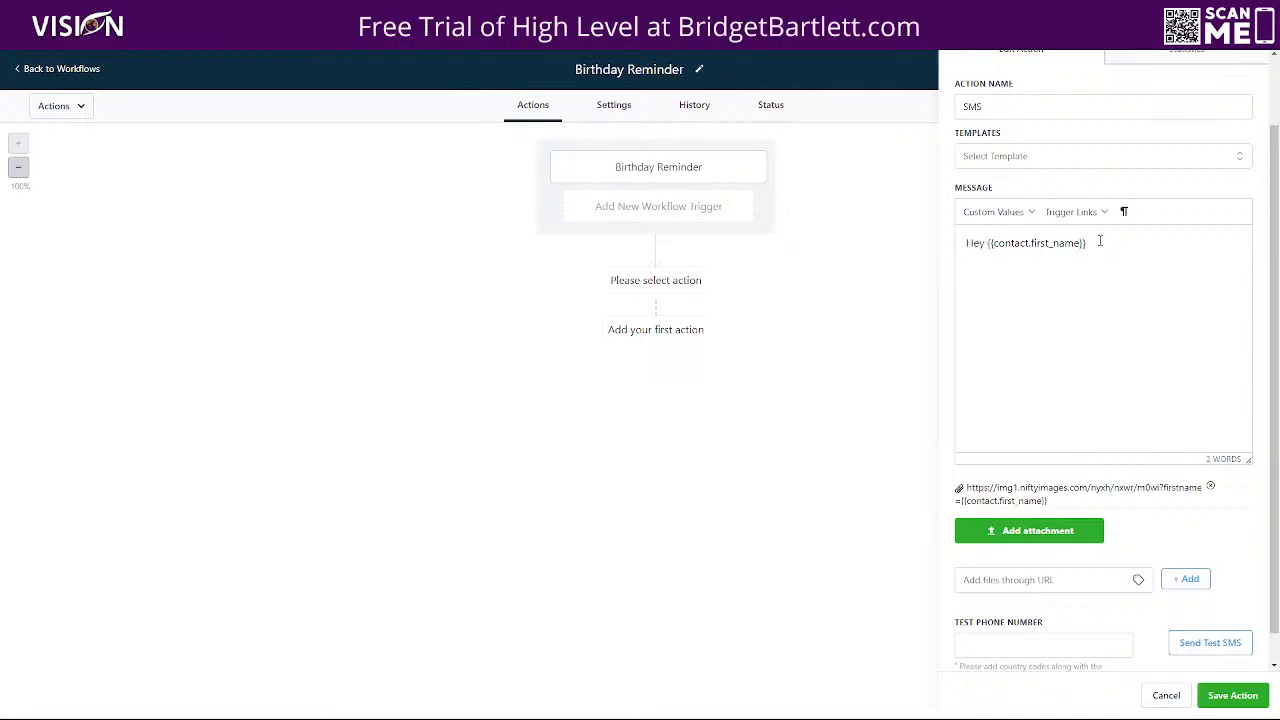
text(, I hear)
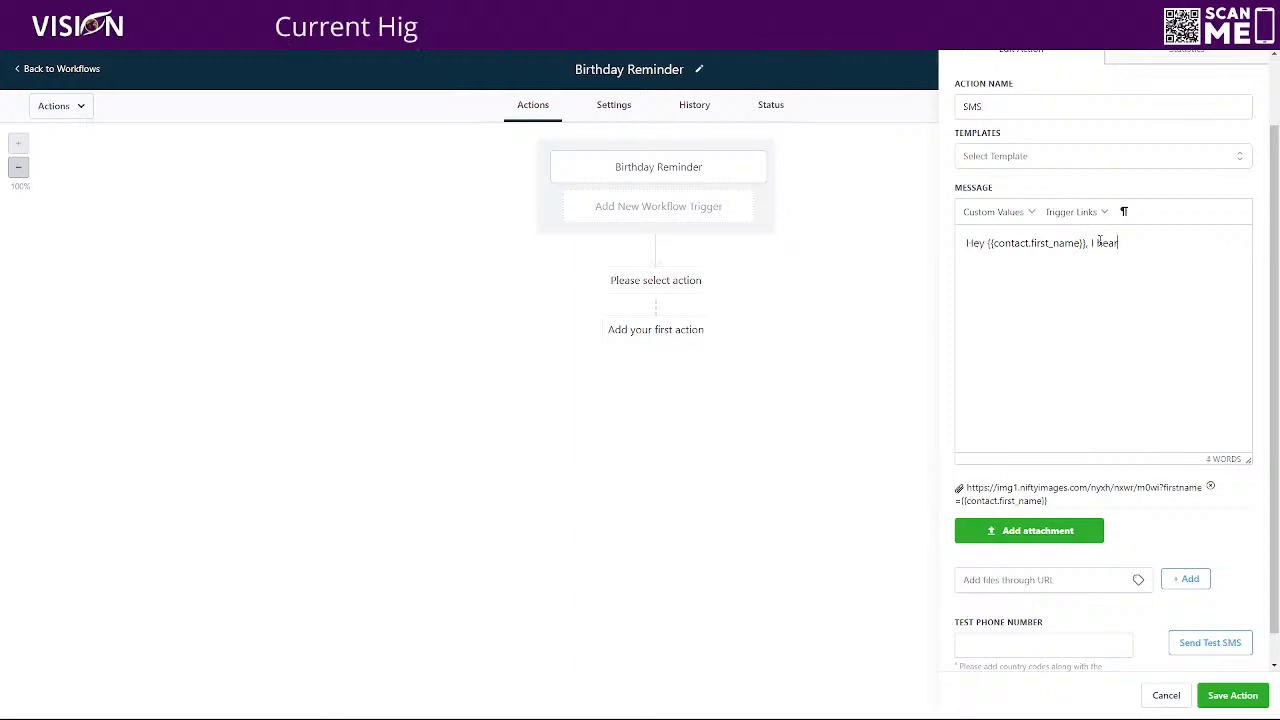
text(d it was your borthday)
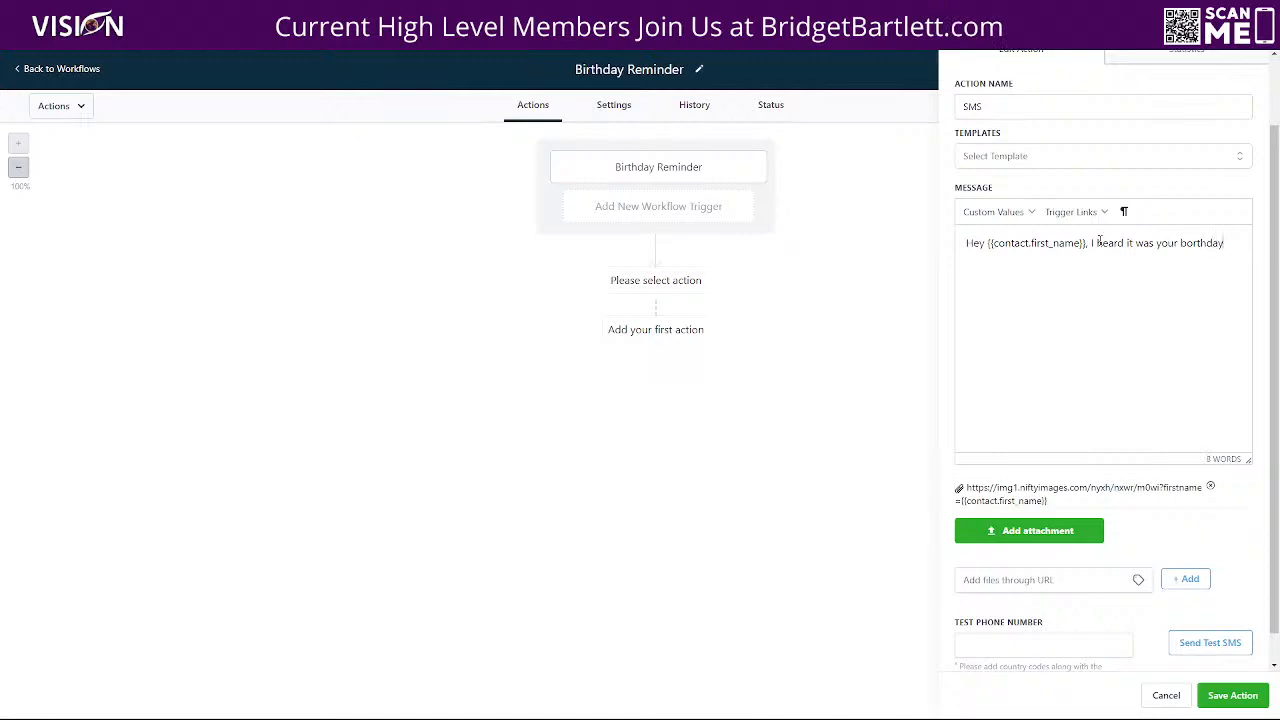
key(BackSpace)
key(BackSpace)
key(BackSpace)
key(BackSpace)
key(BackSpace)
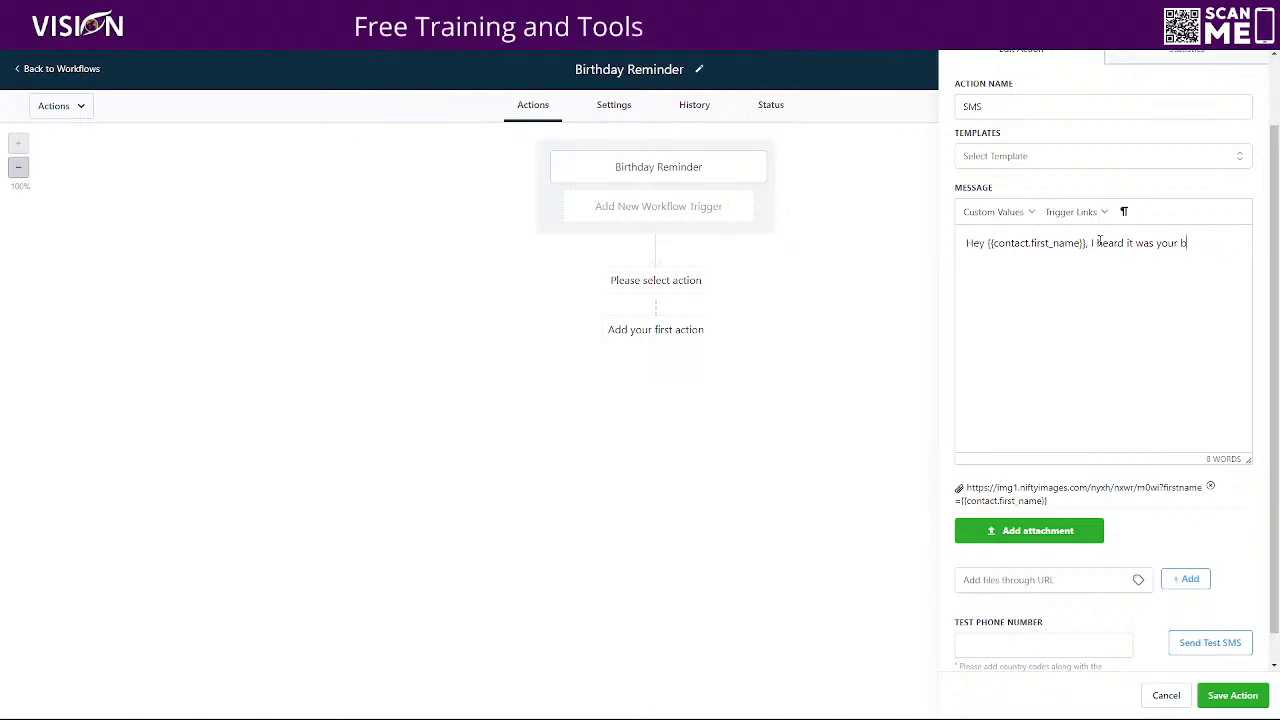
text(irthday)
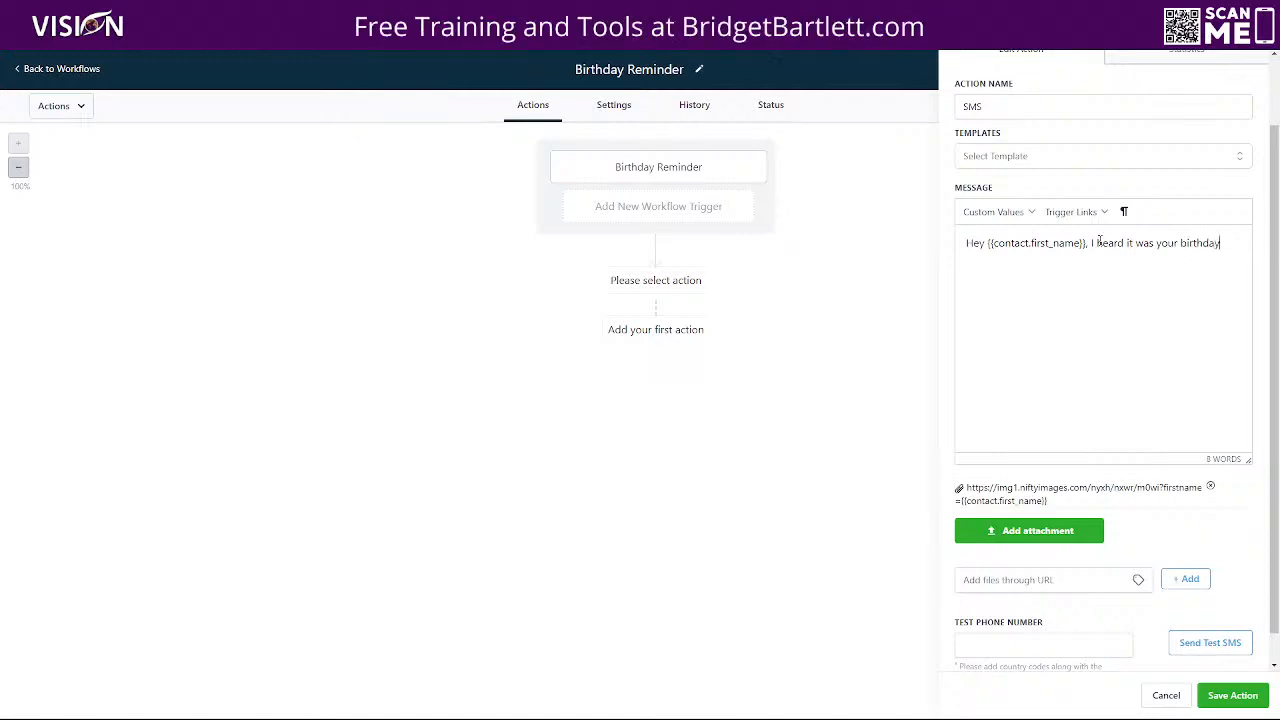
text(!)
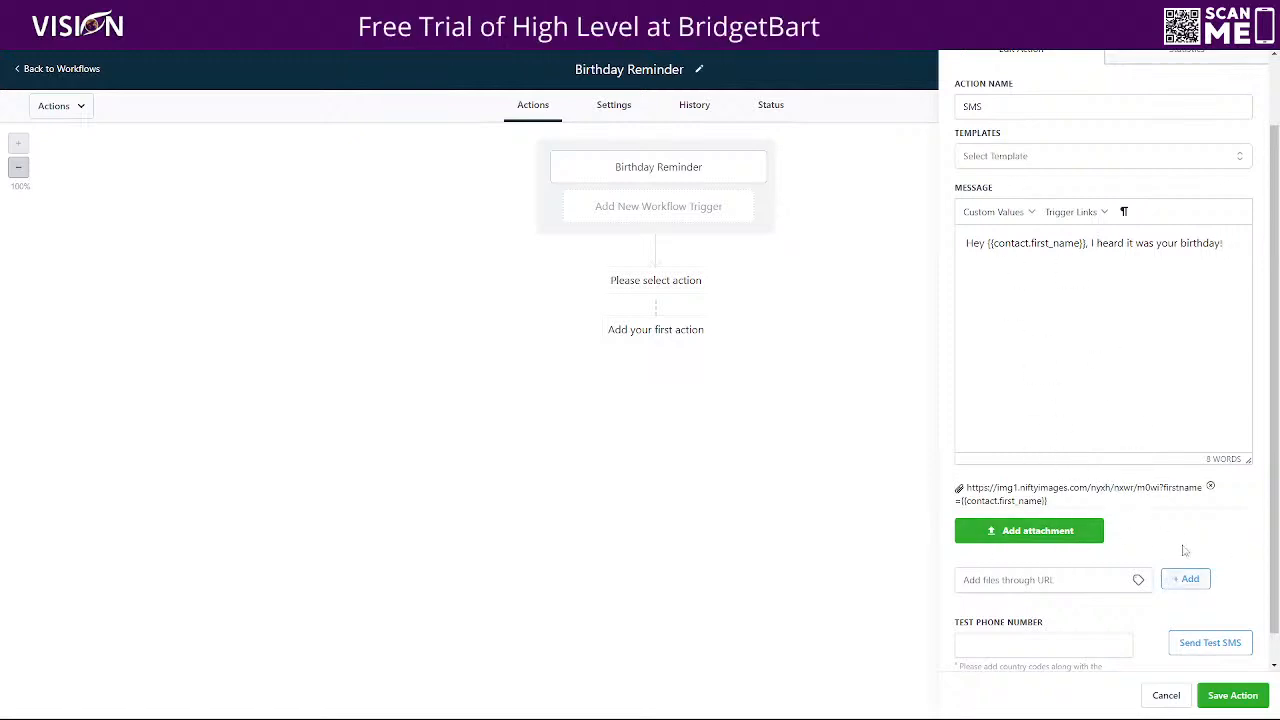
Save the SMS action, then publish and save the Birthday Reminder workflow
scroll(1050, 410, down, 1)
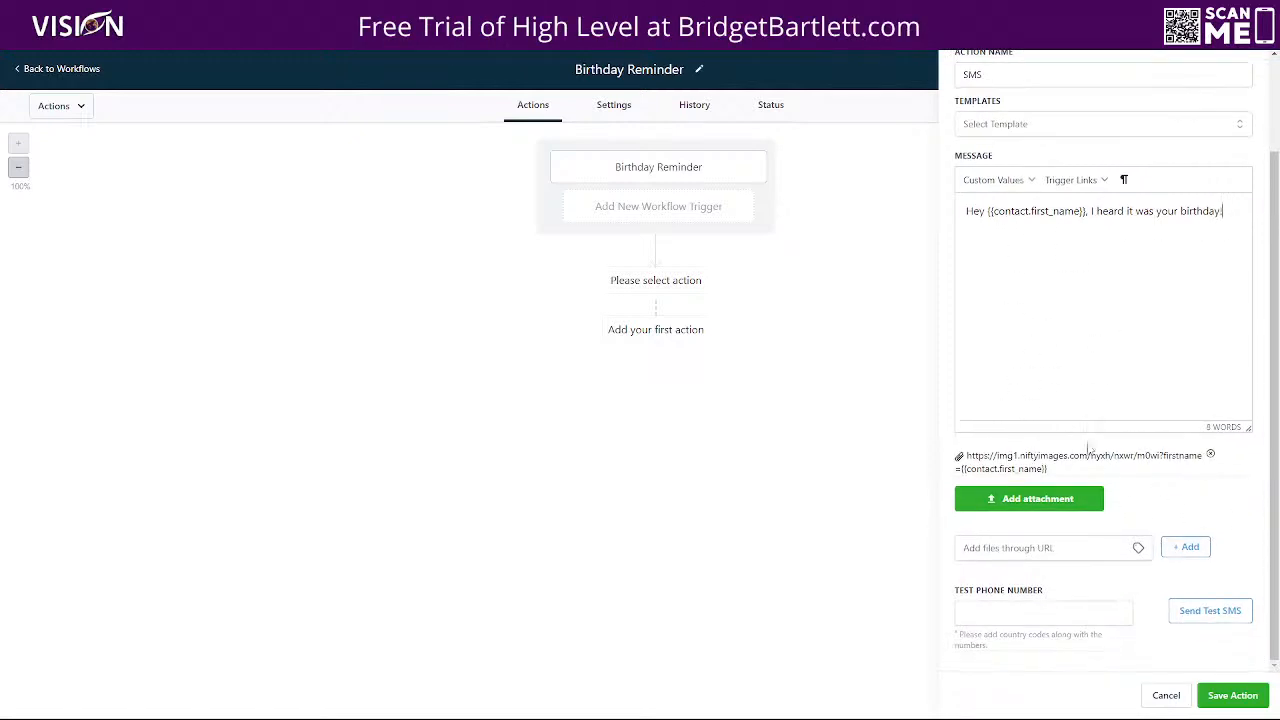
click(1225, 700)
click(1252, 72)
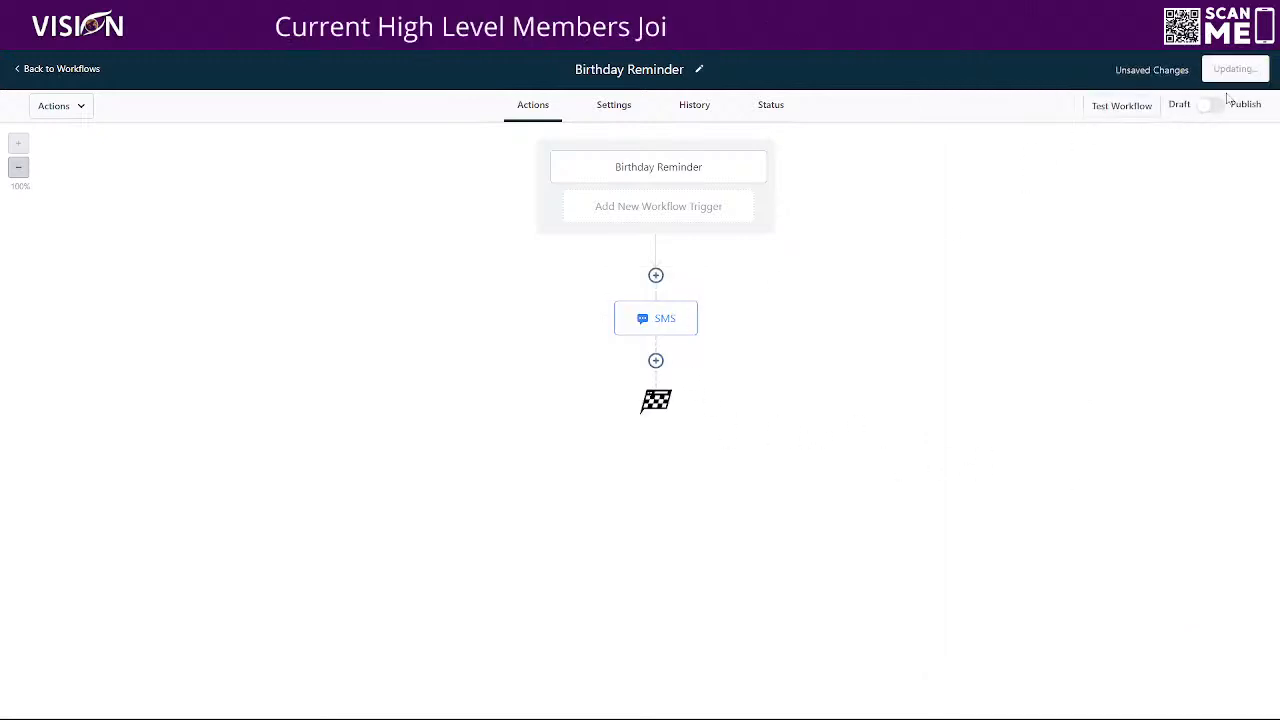
click(1255, 72)
click(1236, 69)
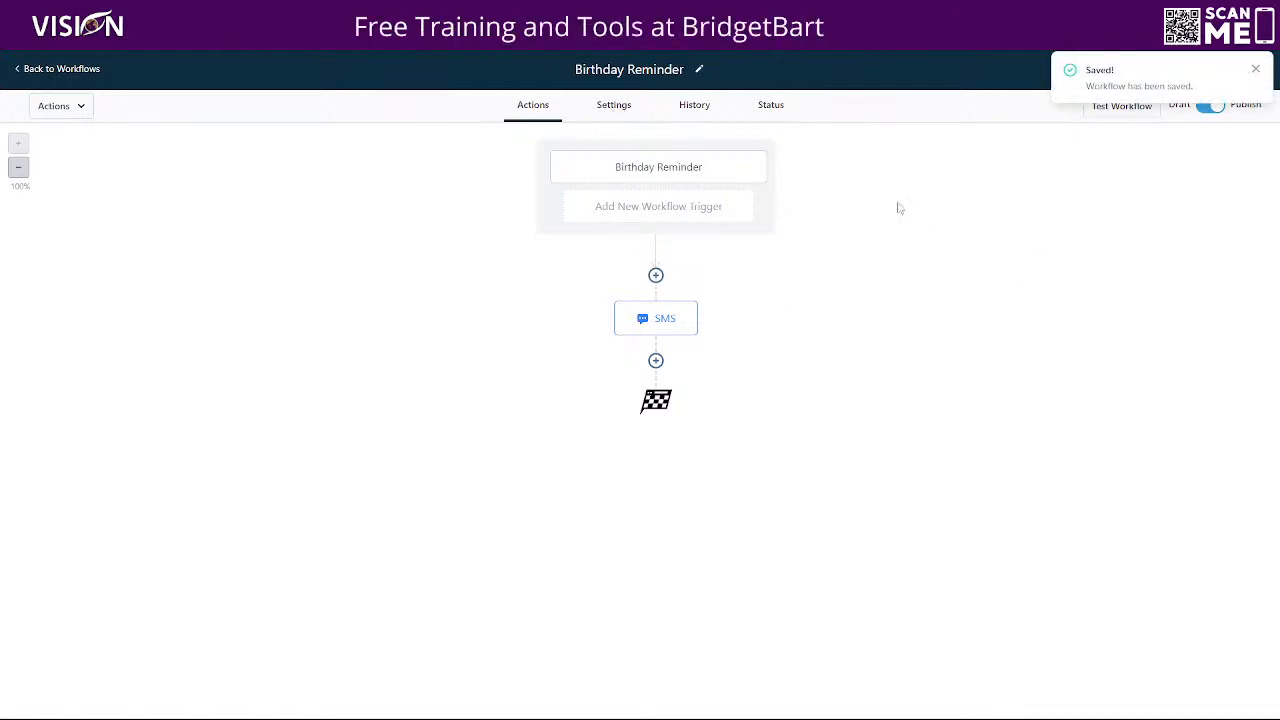
click(82, 72)
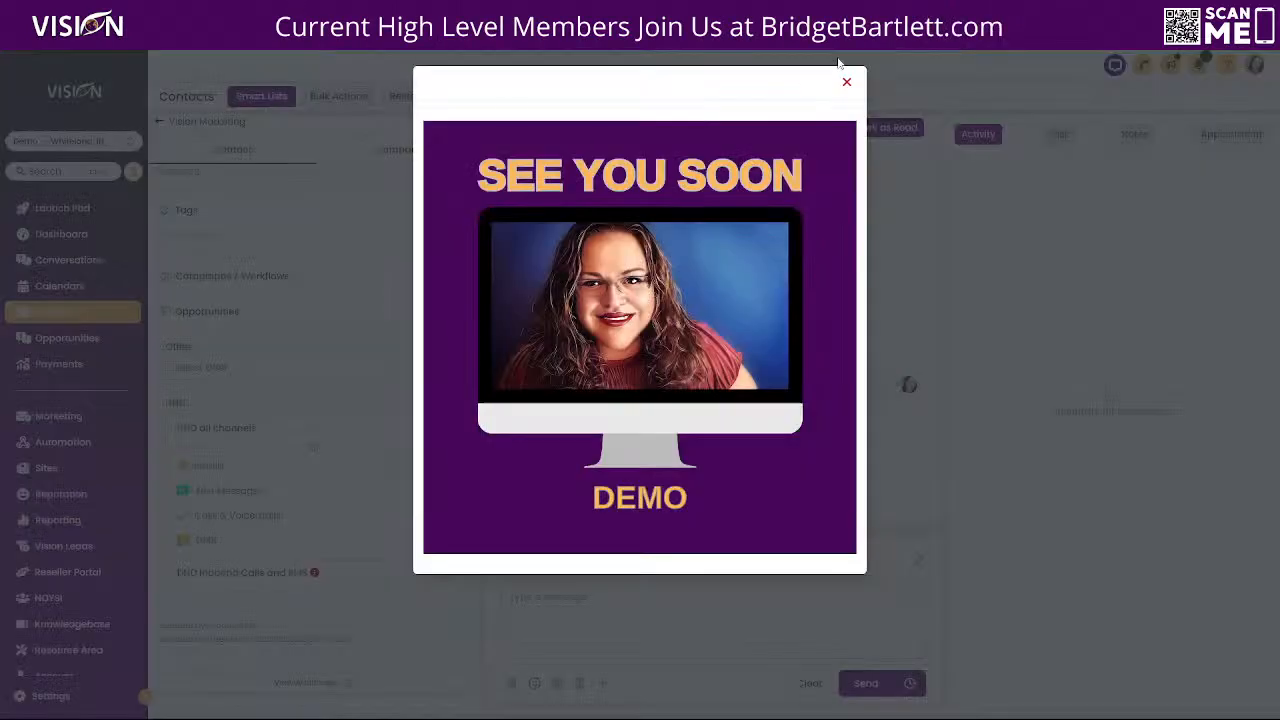
Close the image preview and review the demo contact's phone number and general details
click(846, 82)
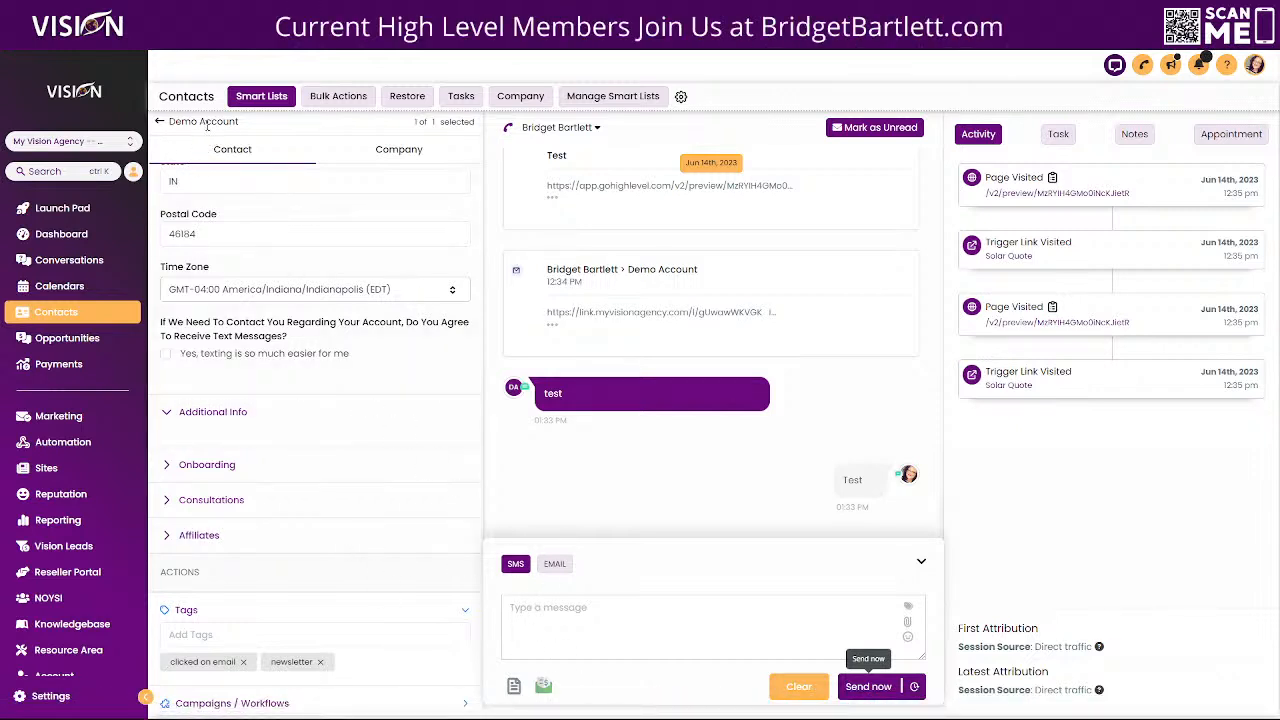
scroll(345, 431, up, 5)
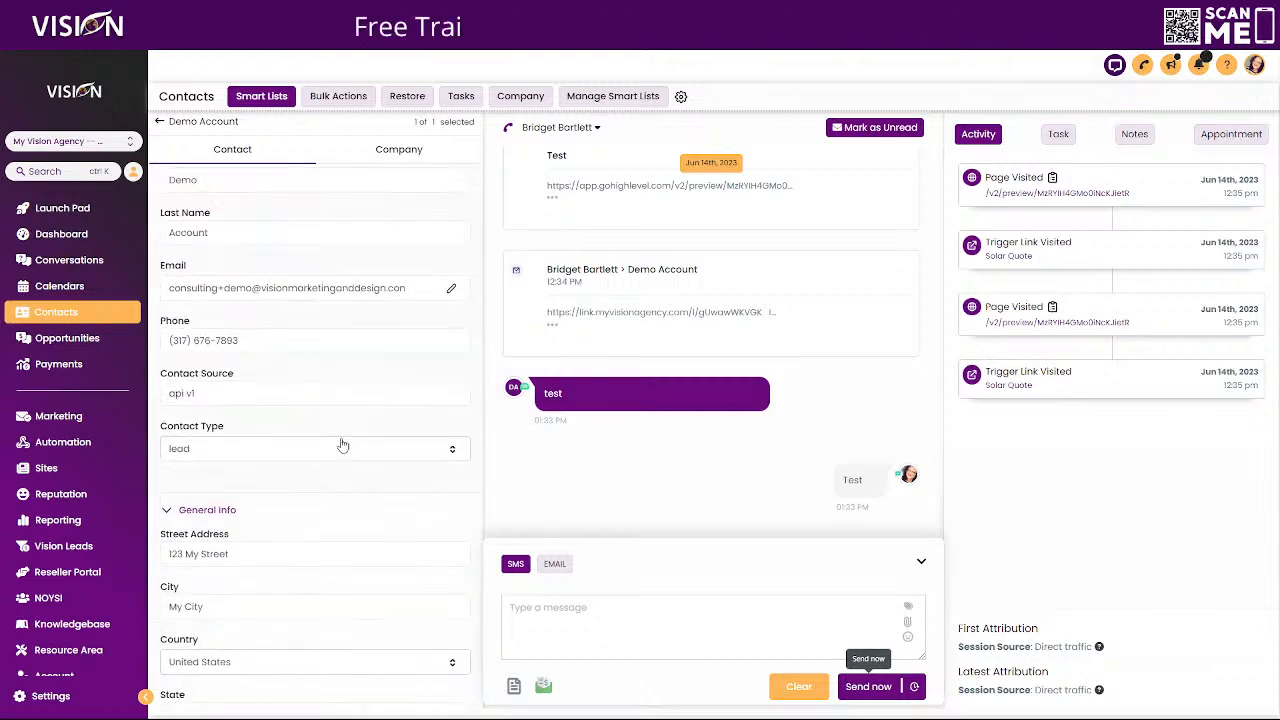
scroll(251, 311, down, 2)
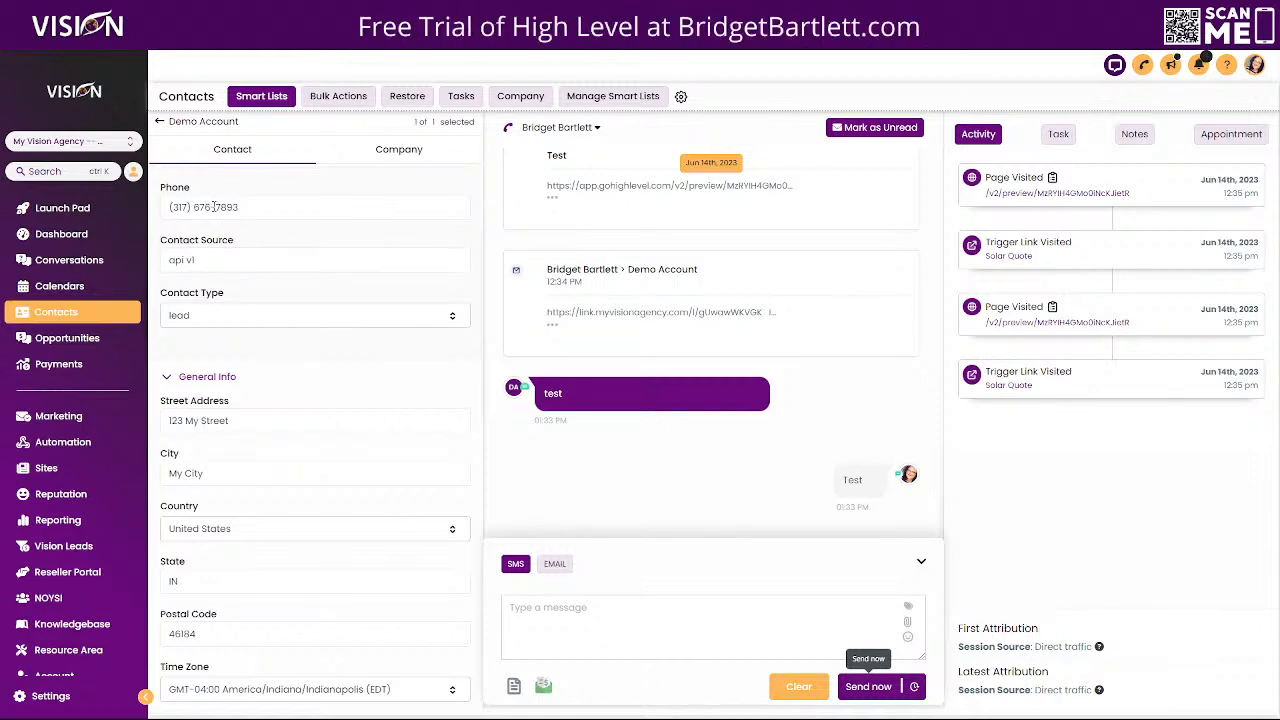
scroll(176, 280, up, 1)
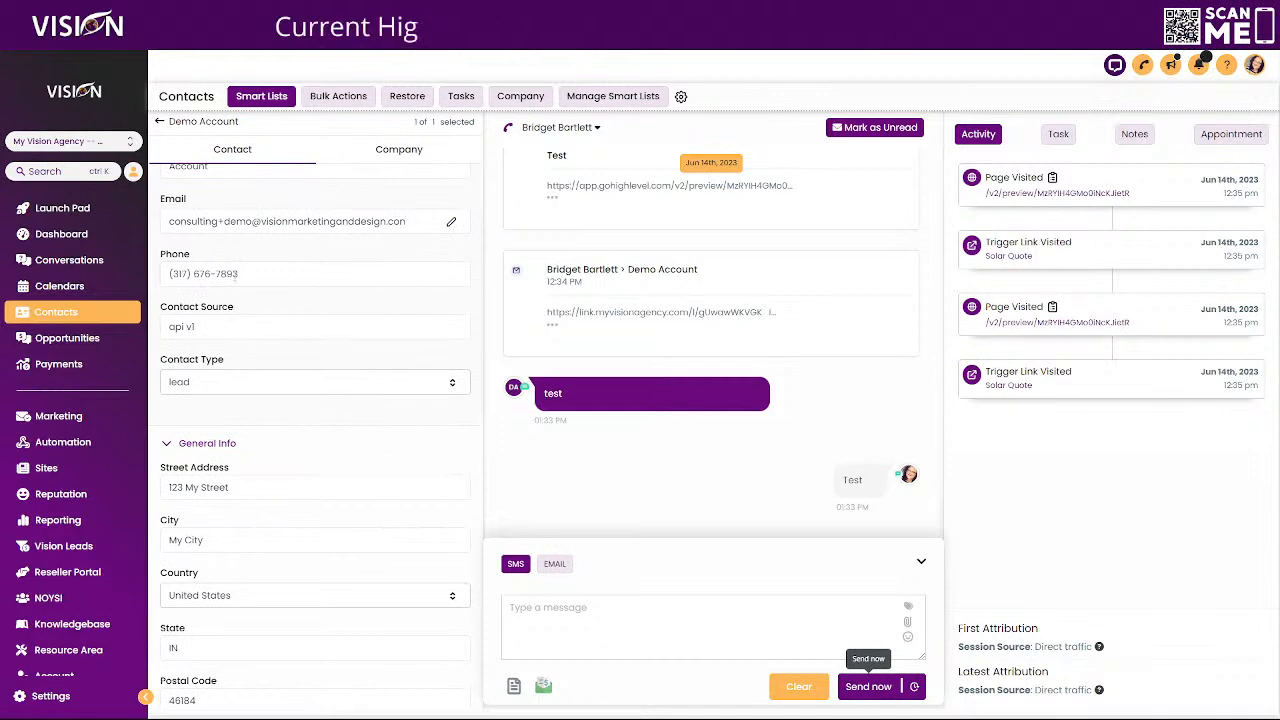
scroll(383, 331, down, 2)
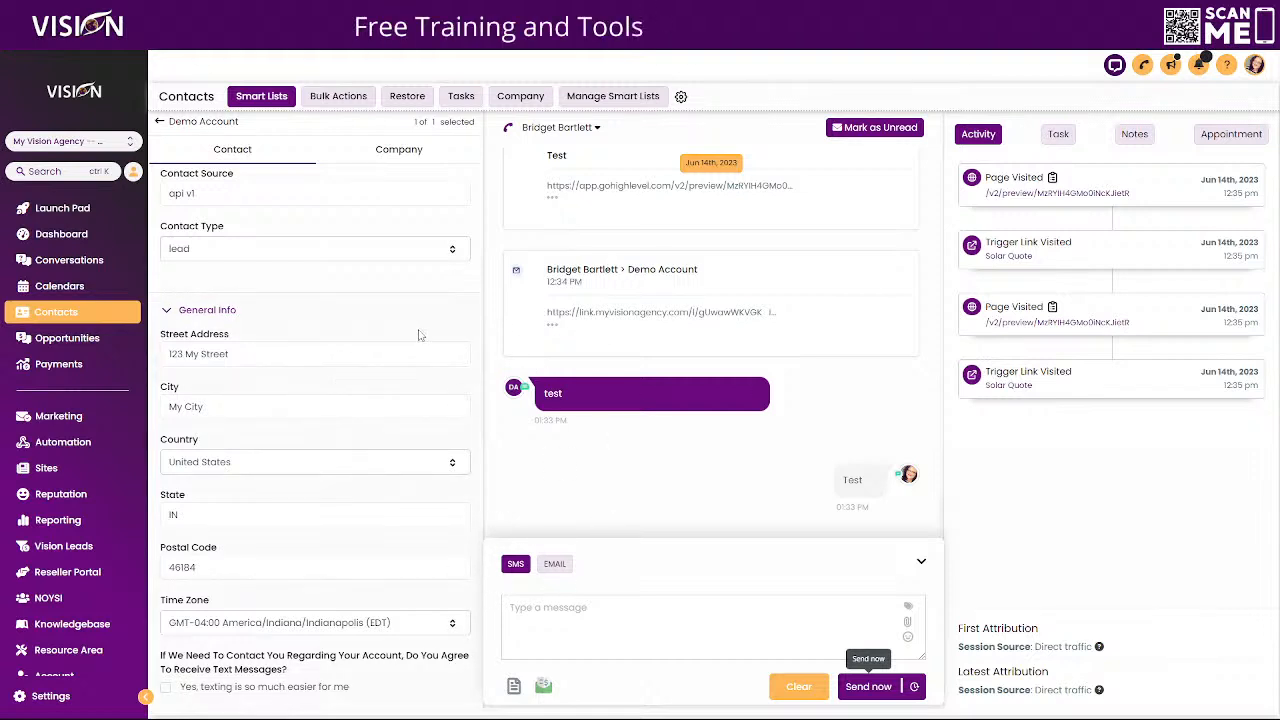
scroll(237, 396, down, 10)
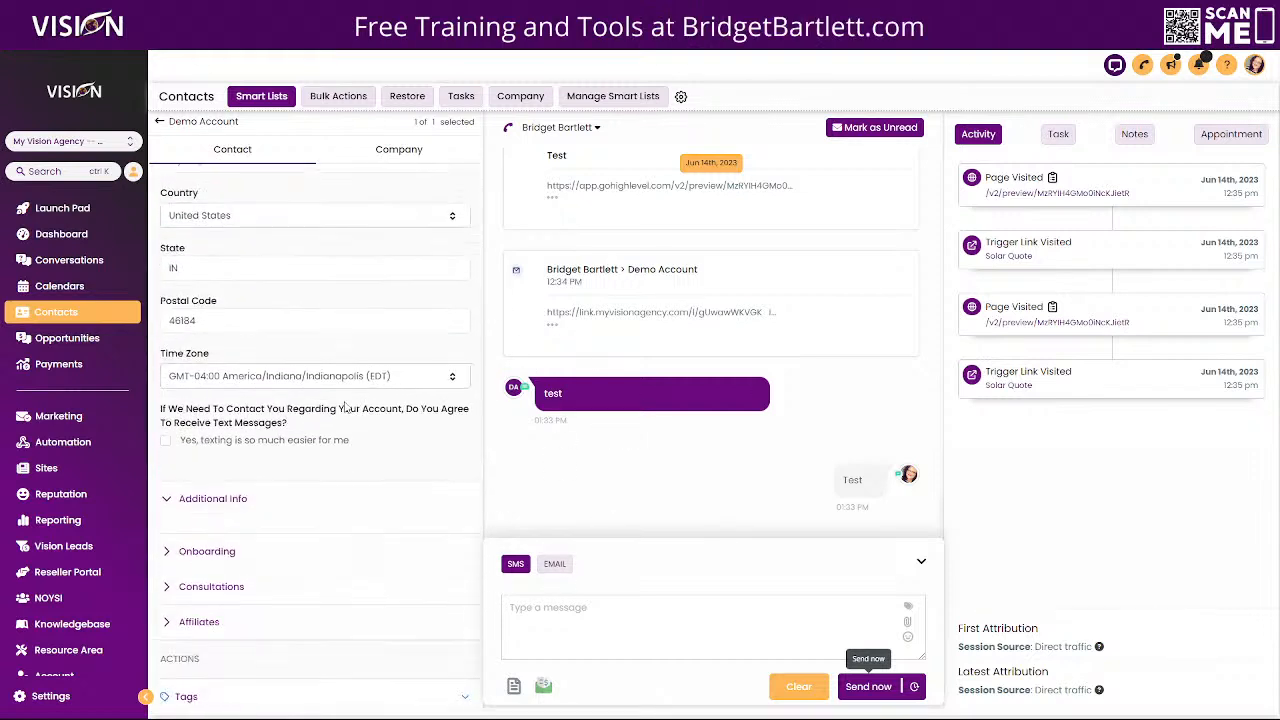
Add the demo contact to the Birthday Reminder workflow with the event start date Wed, Jun 14, 2023 2:15 PM
click(190, 279)
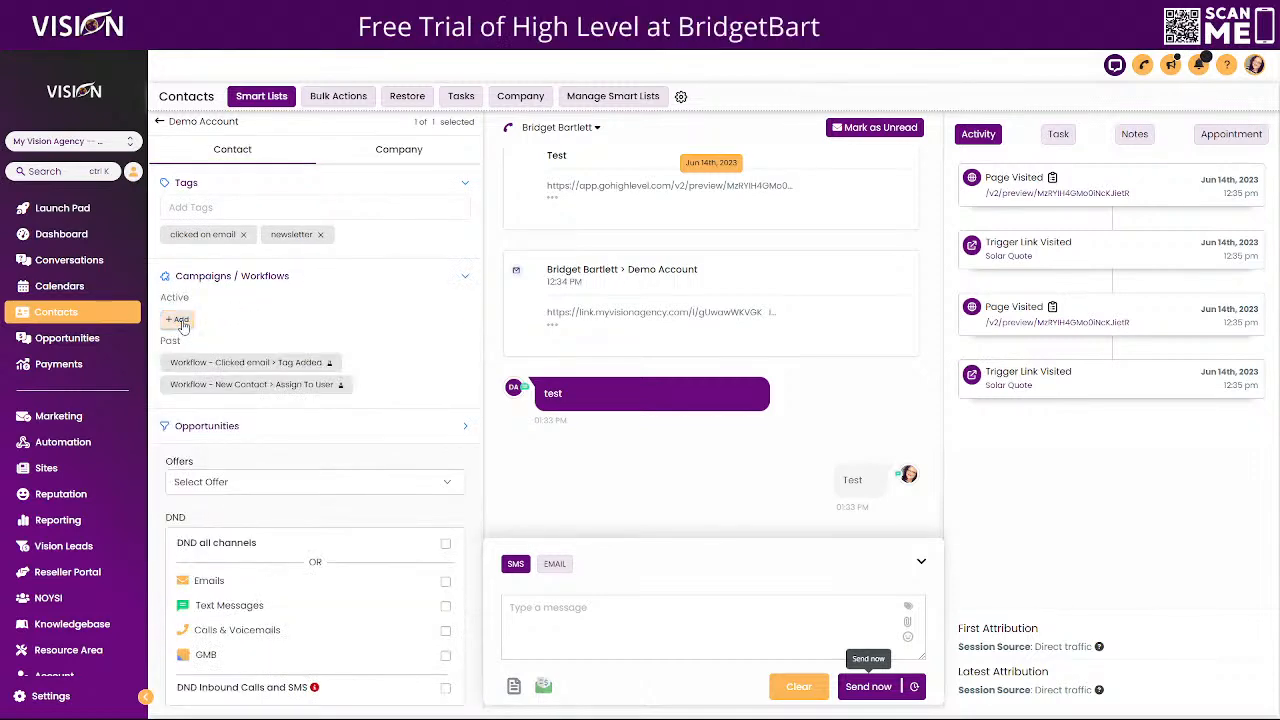
click(178, 319)
click(498, 154)
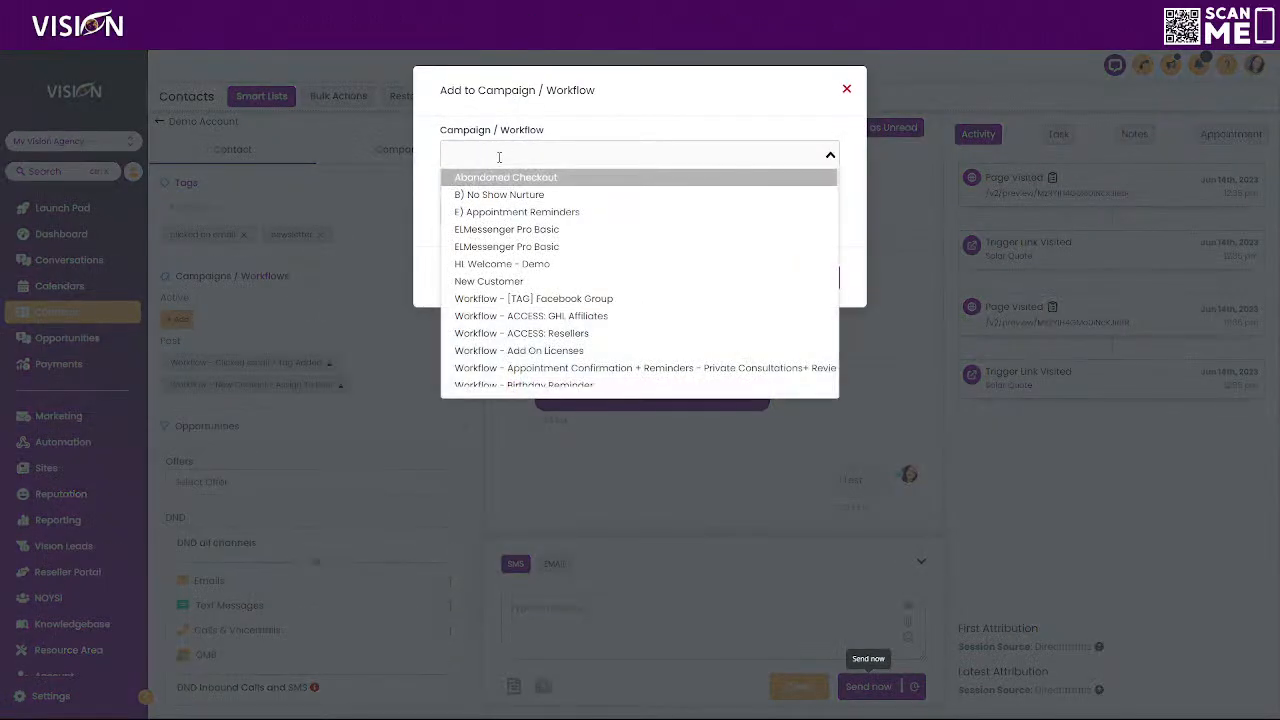
text(birth)
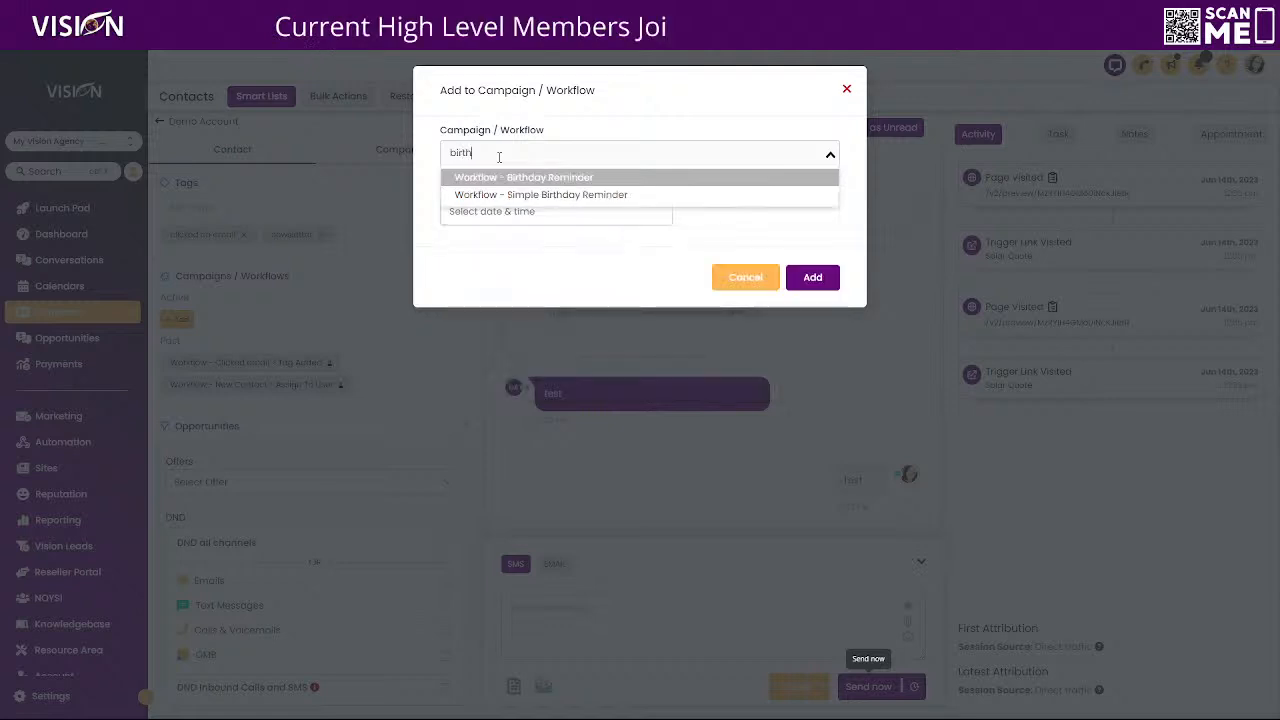
click(516, 180)
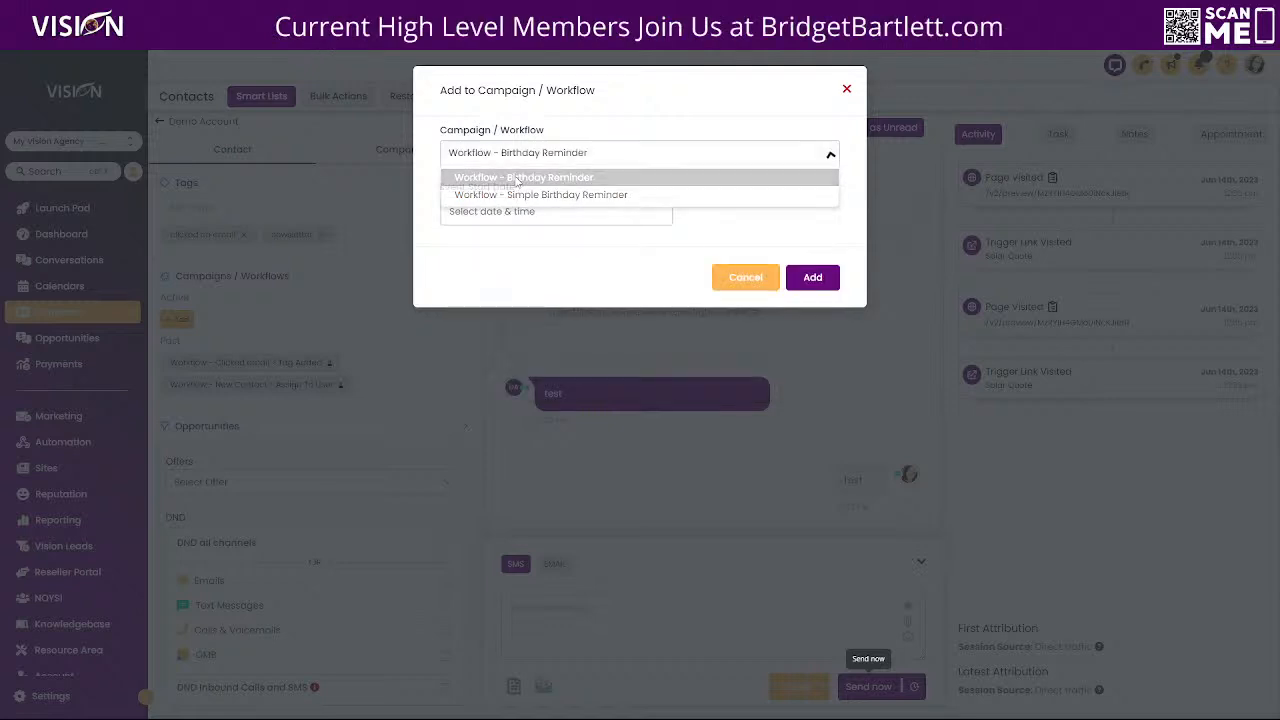
click(488, 215)
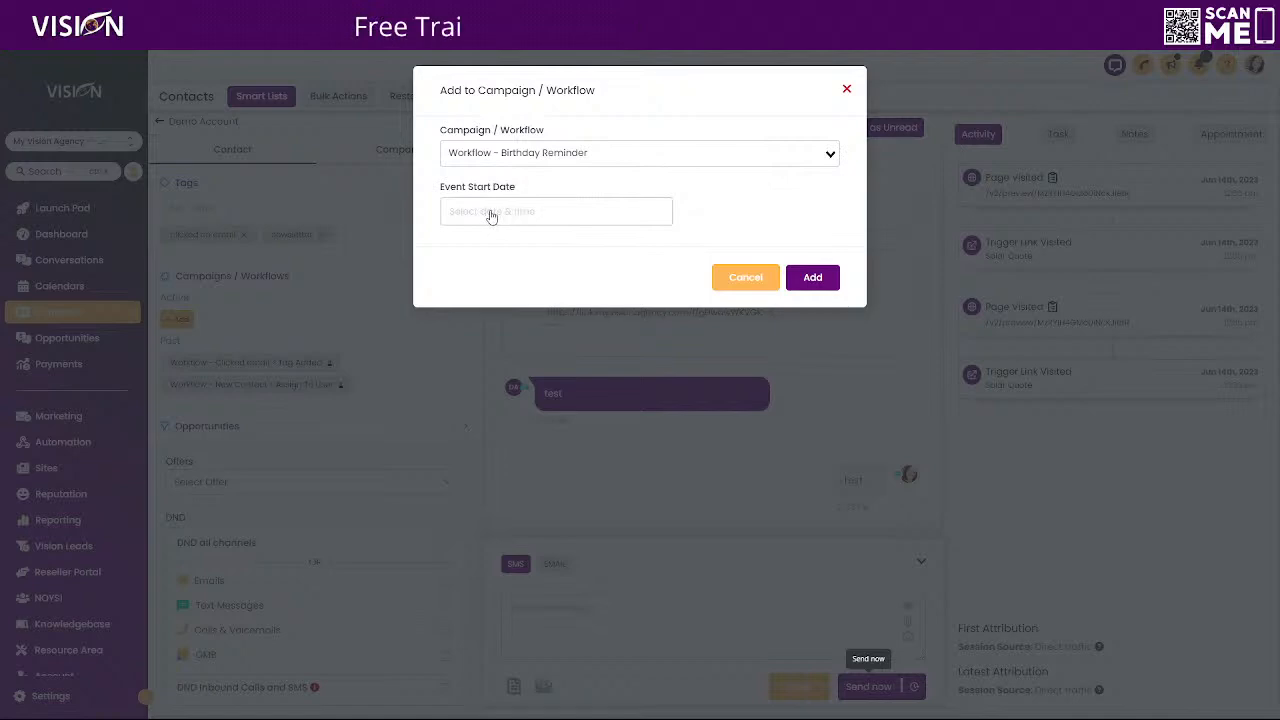
click(647, 488)
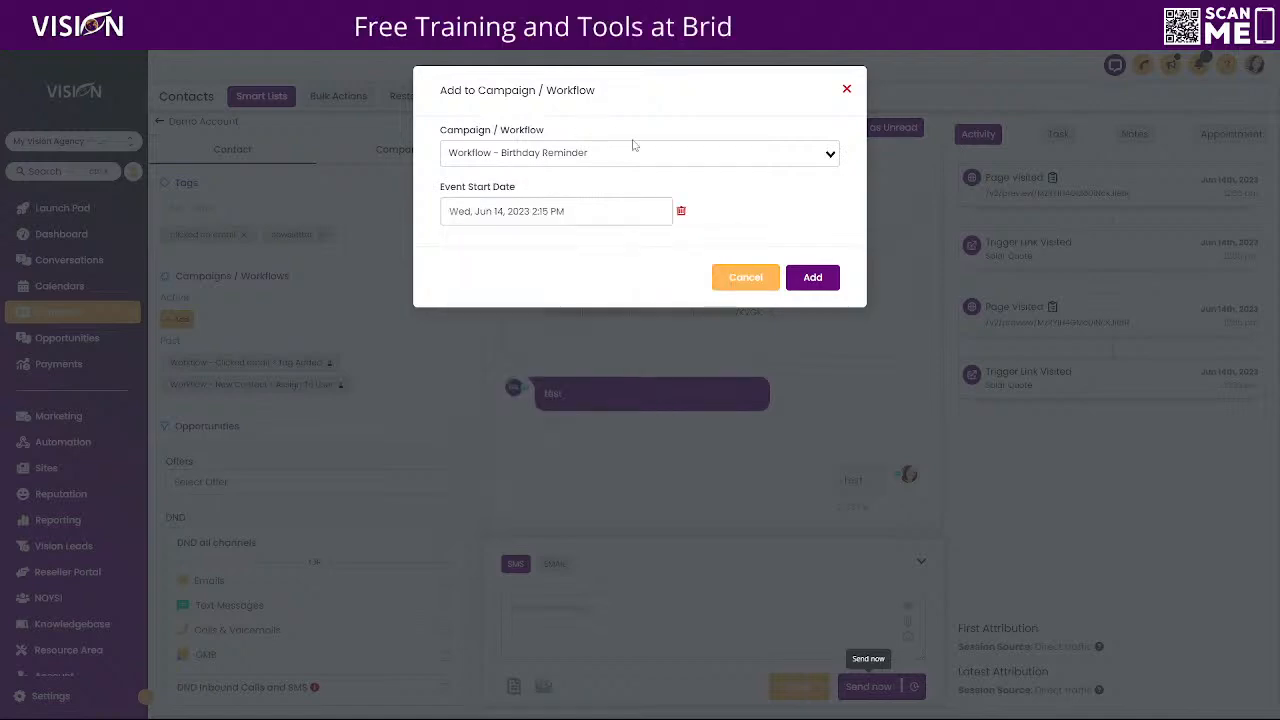
click(813, 277)
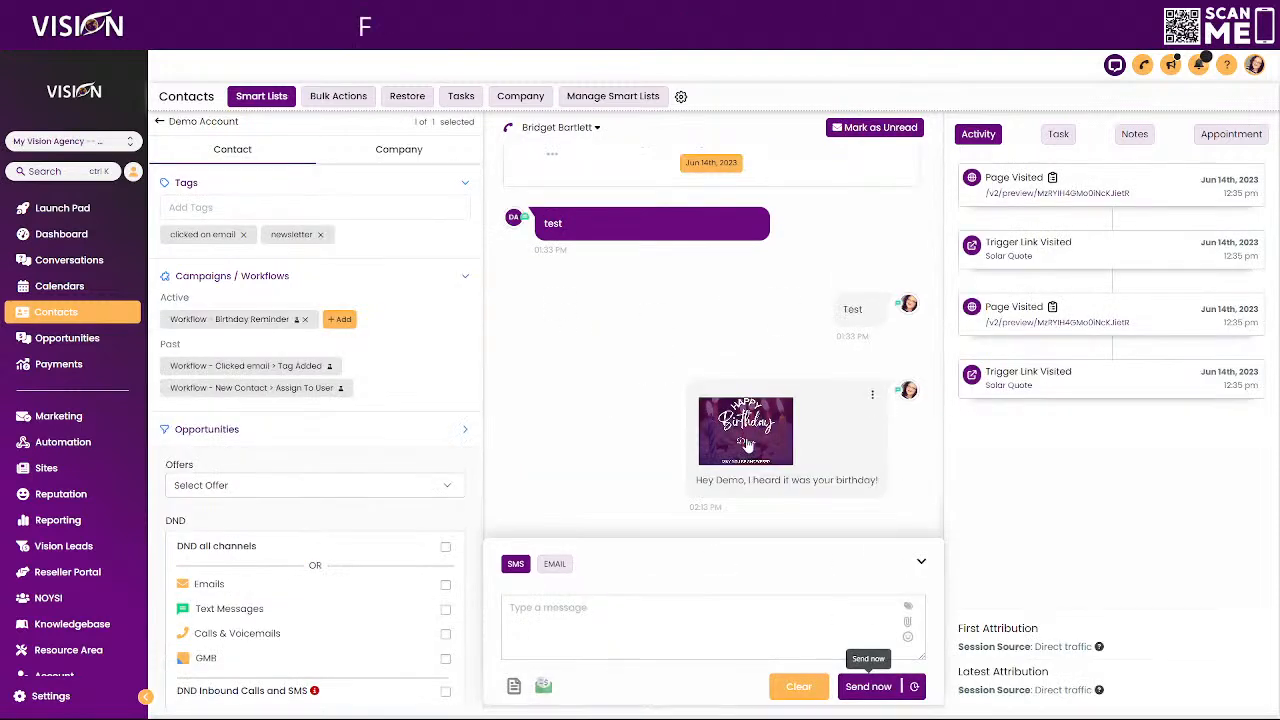
Examine the personalized birthday image delivered in the contact's conversation and close its preview
click(746, 446)
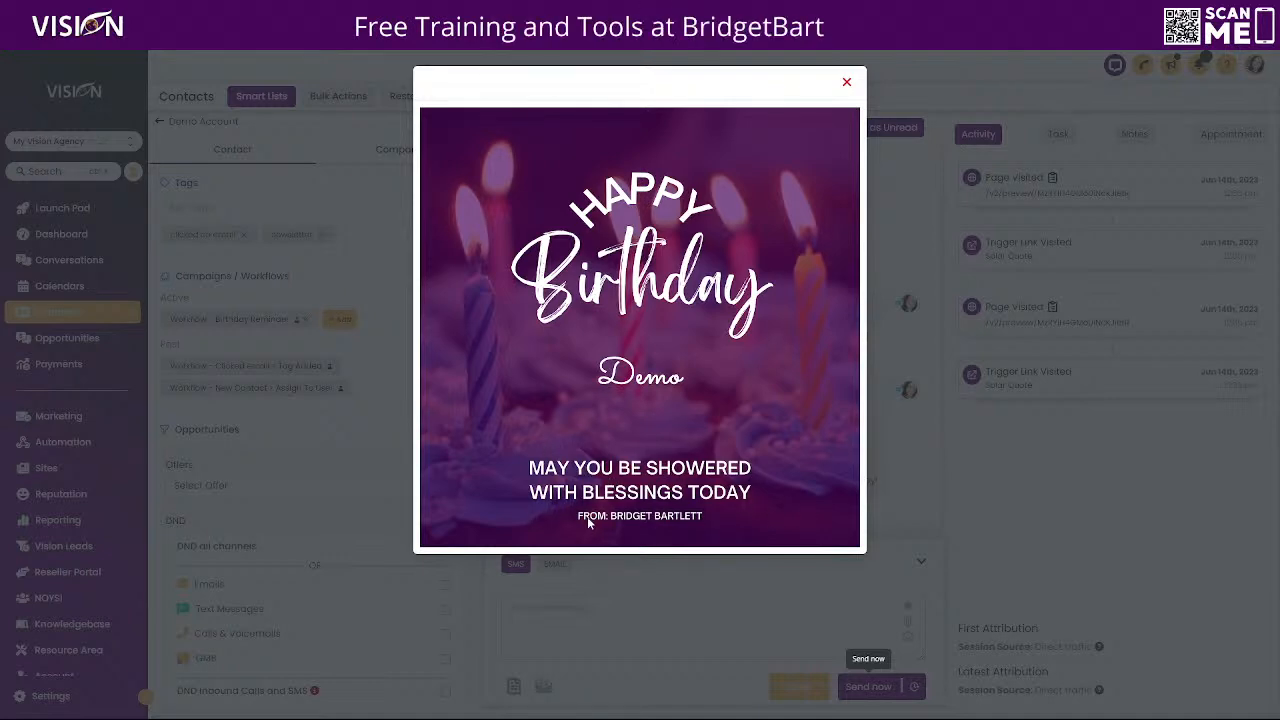
click(846, 82)
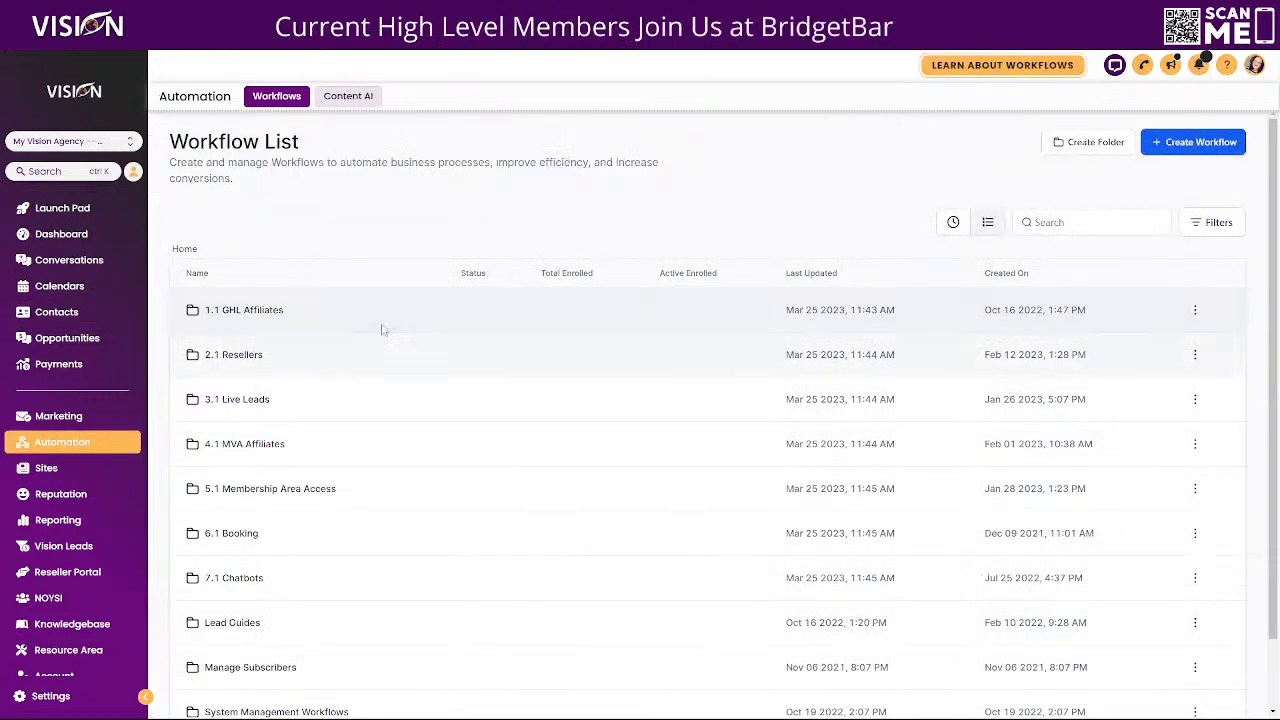
Search the workflow list for "birt" and open the Birthday Reminder workflow
click(1066, 214)
text(birt)
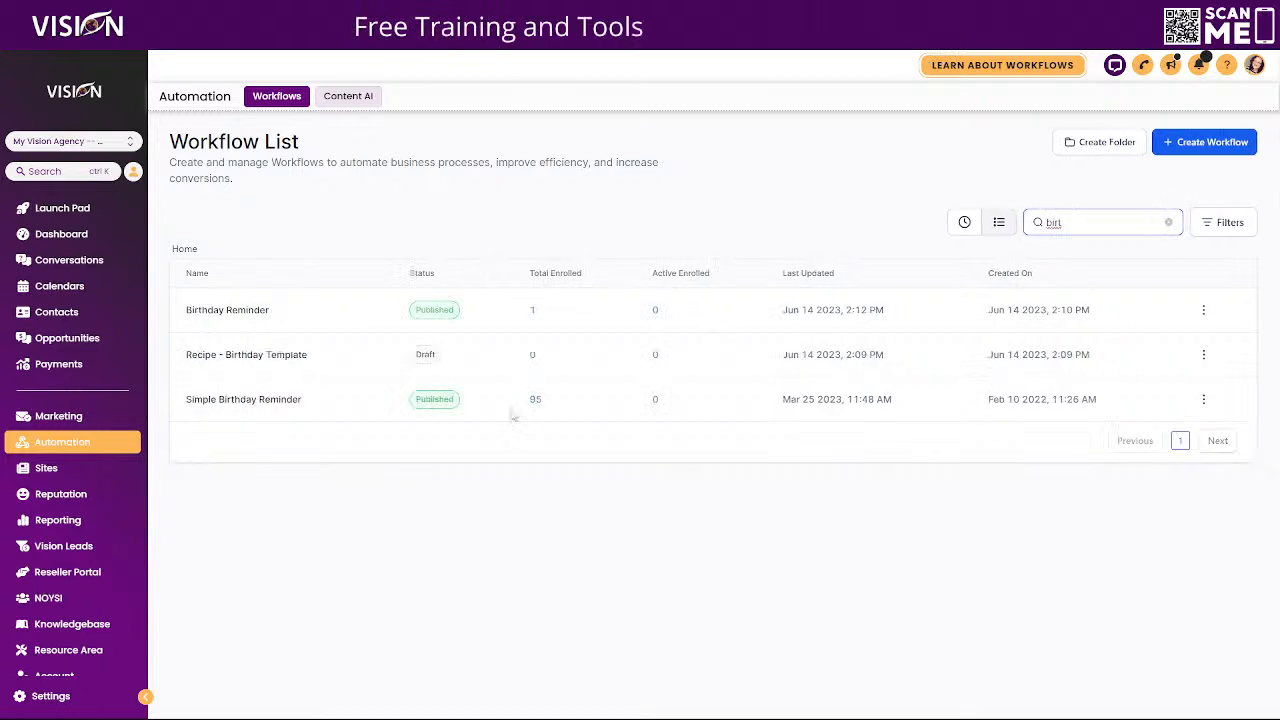
click(282, 314)
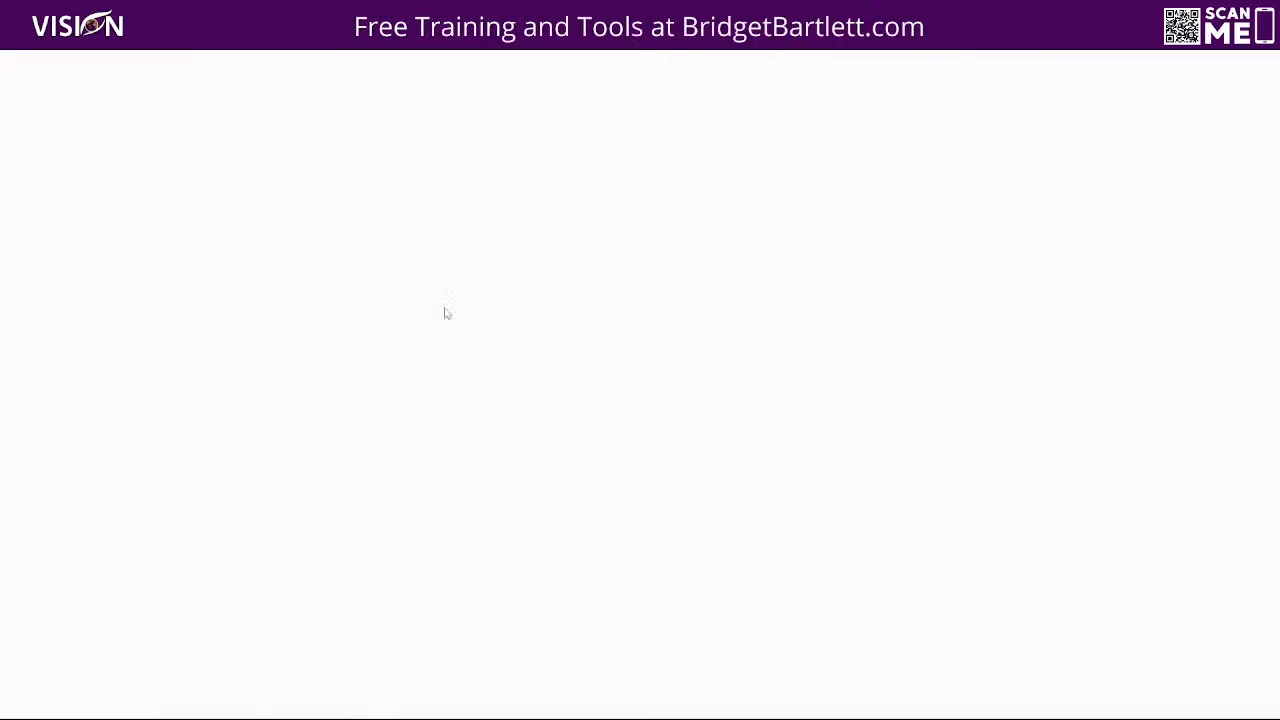
Delete the SMS step from the Birthday Reminder workflow and add an Email action in its place
click(696, 304)
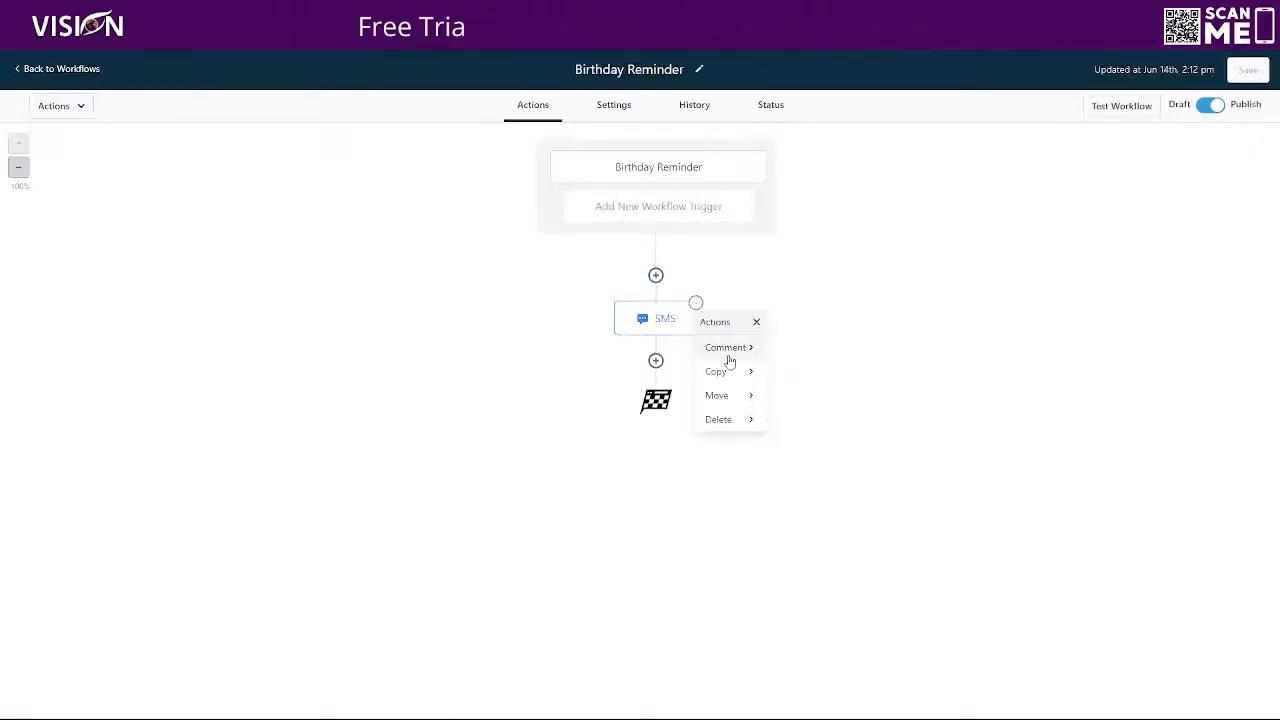
mouse_move(745, 419)
click(812, 348)
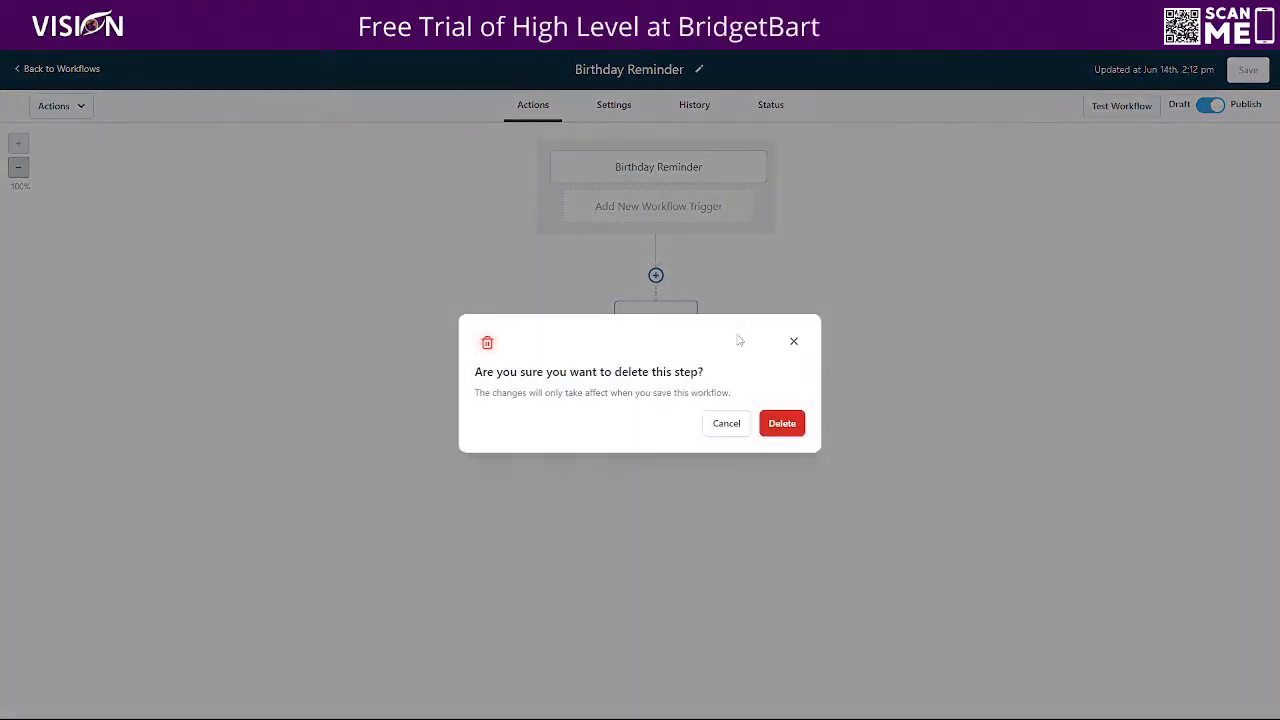
click(786, 426)
click(656, 276)
click(1019, 411)
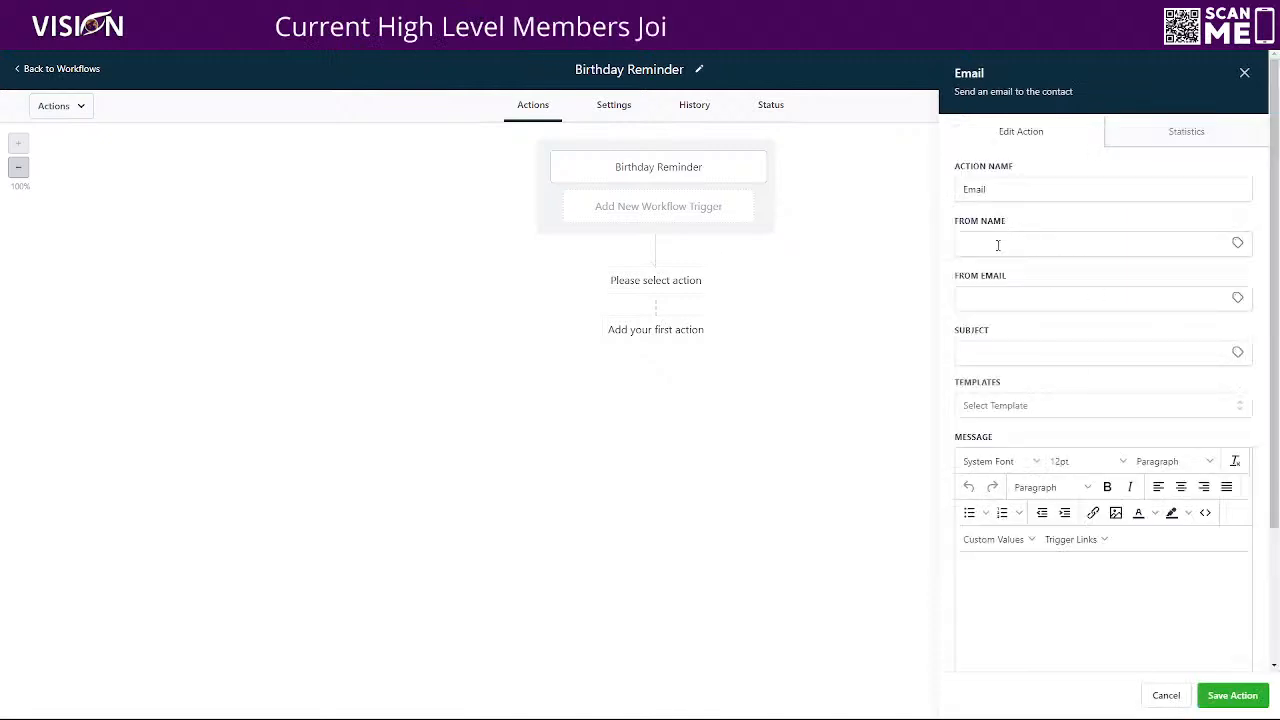
Fill in the sender's full name and the sender's email address for the Email action
click(981, 242)
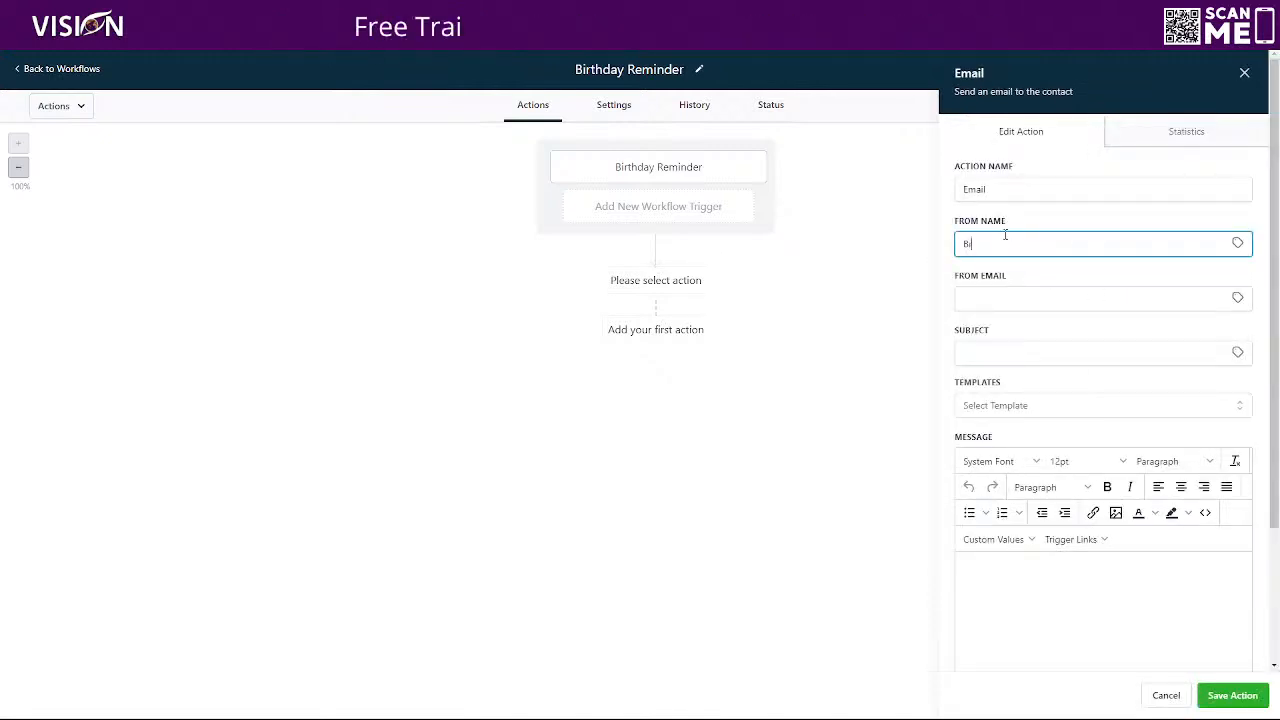
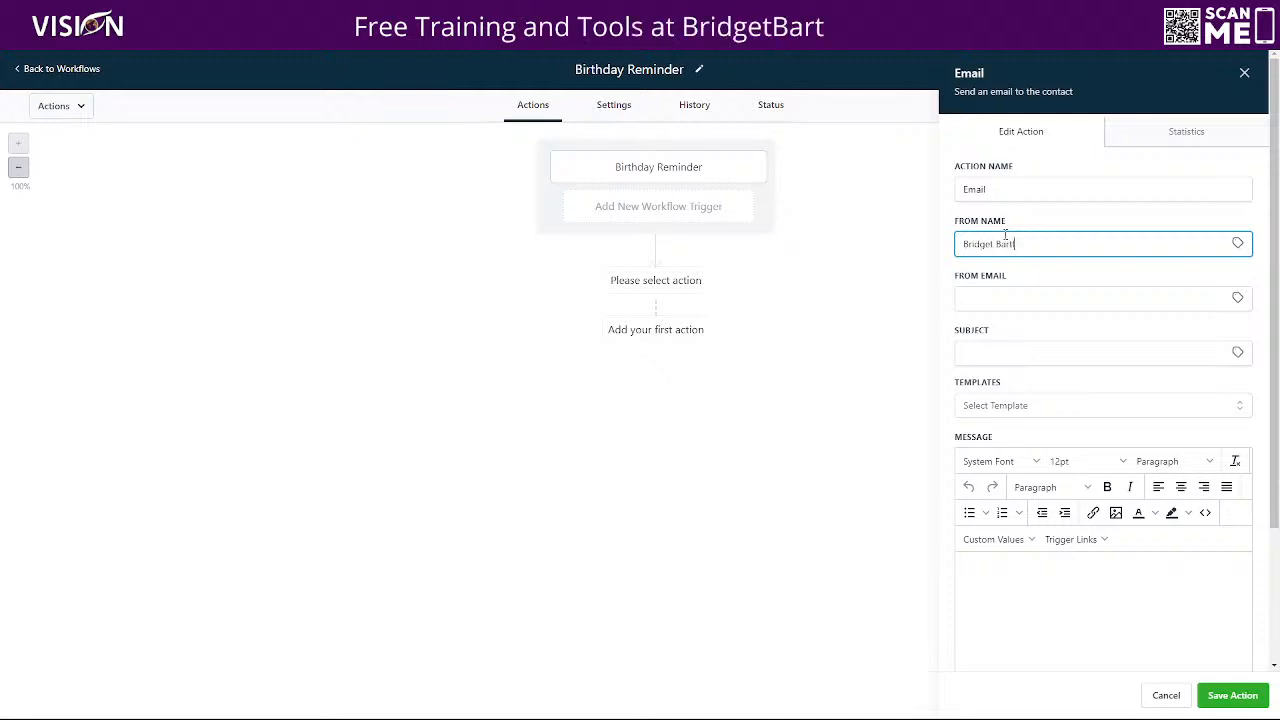
click(1237, 243)
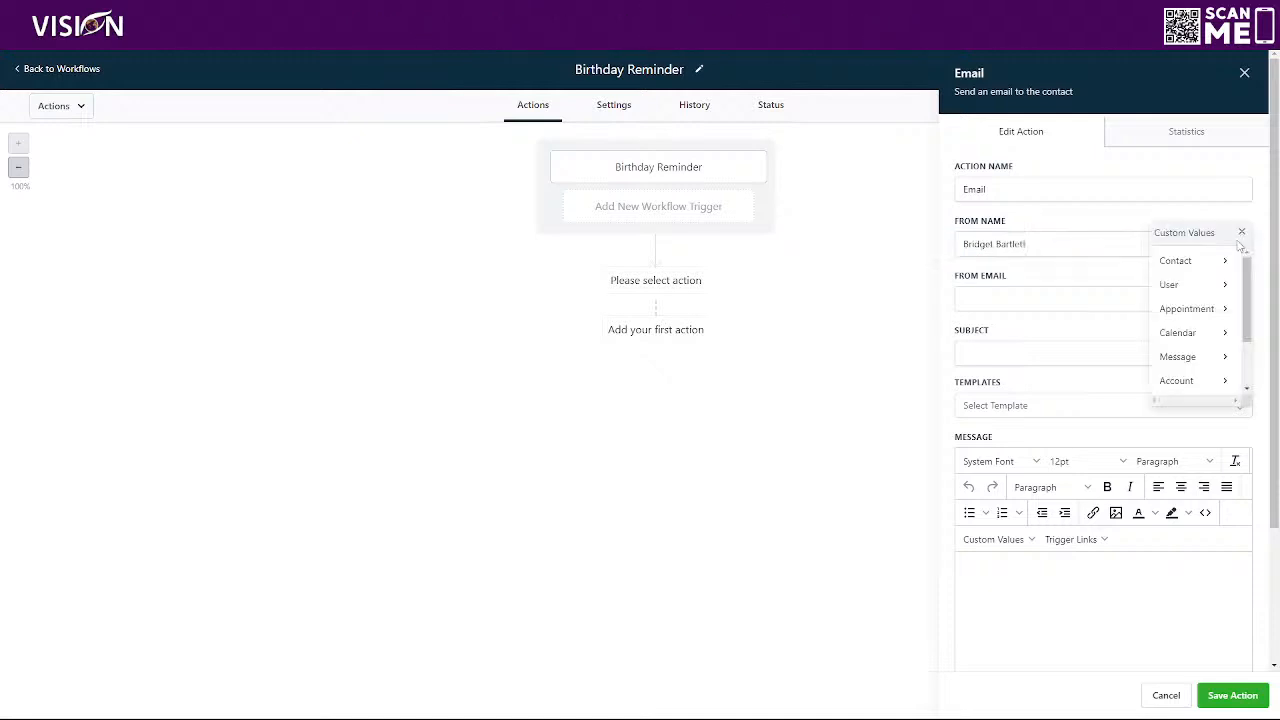
click(988, 299)
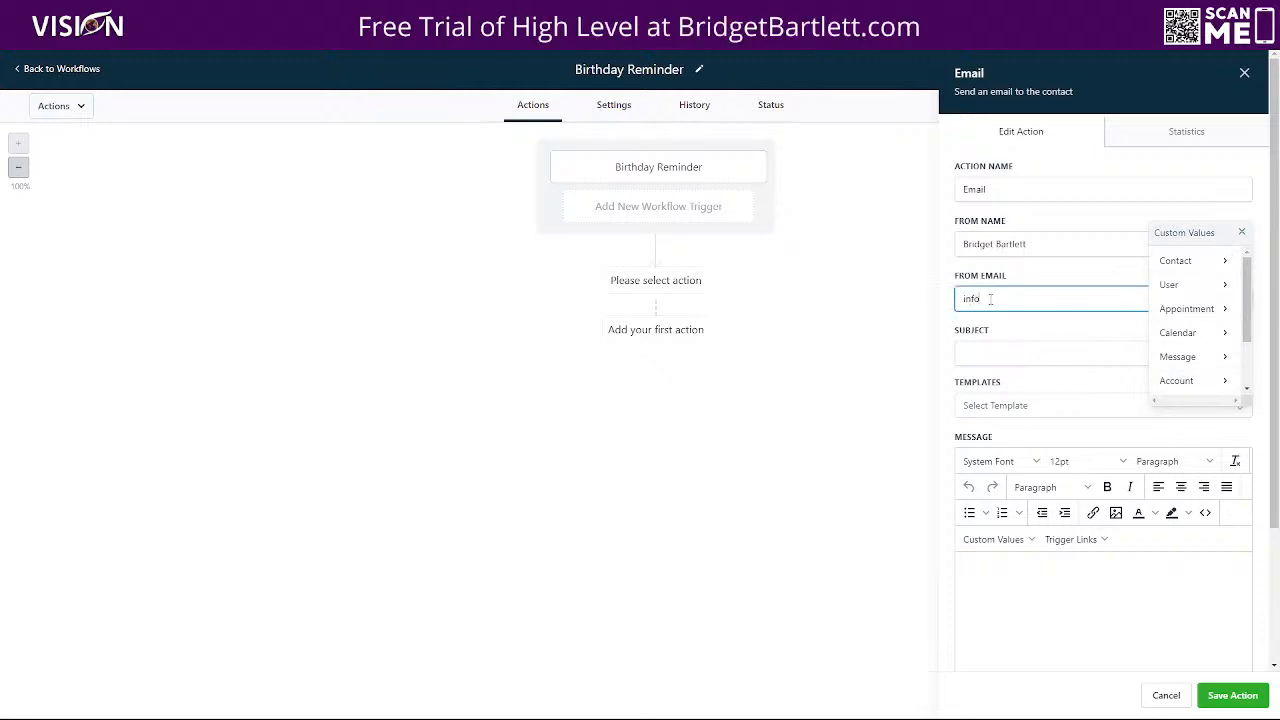
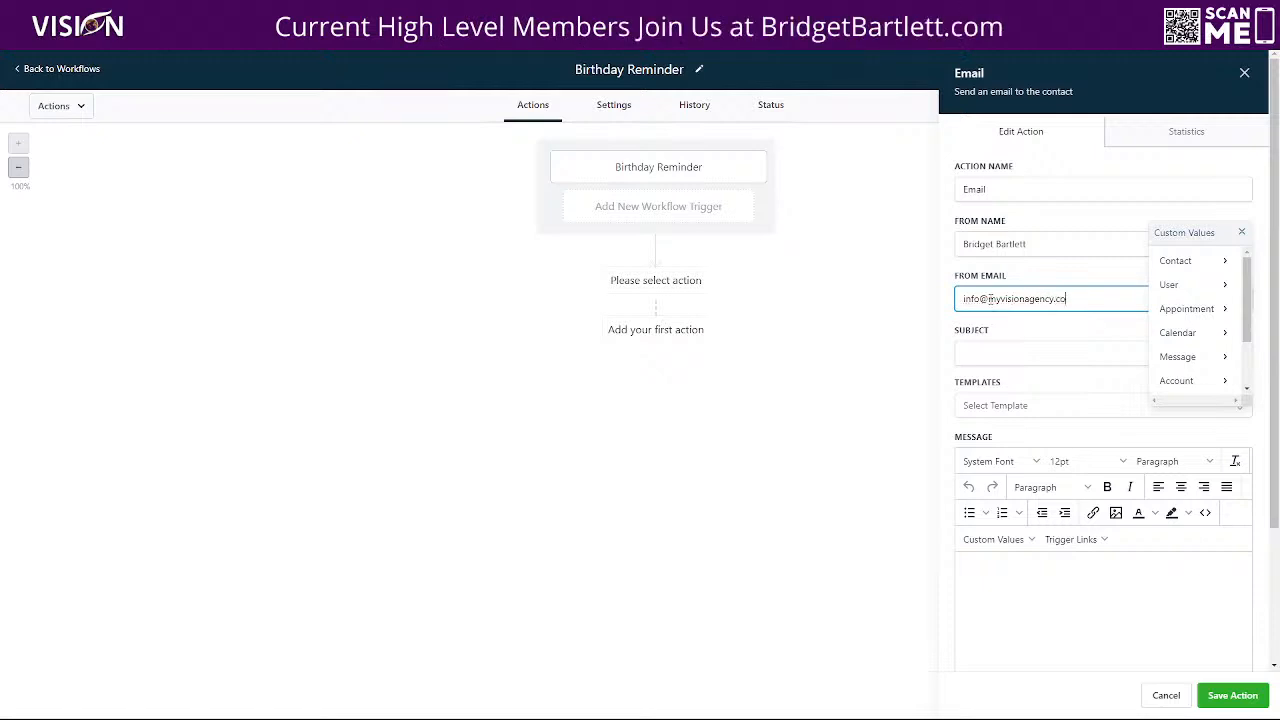
Set the email subject to "Happy Birthday"
click(983, 346)
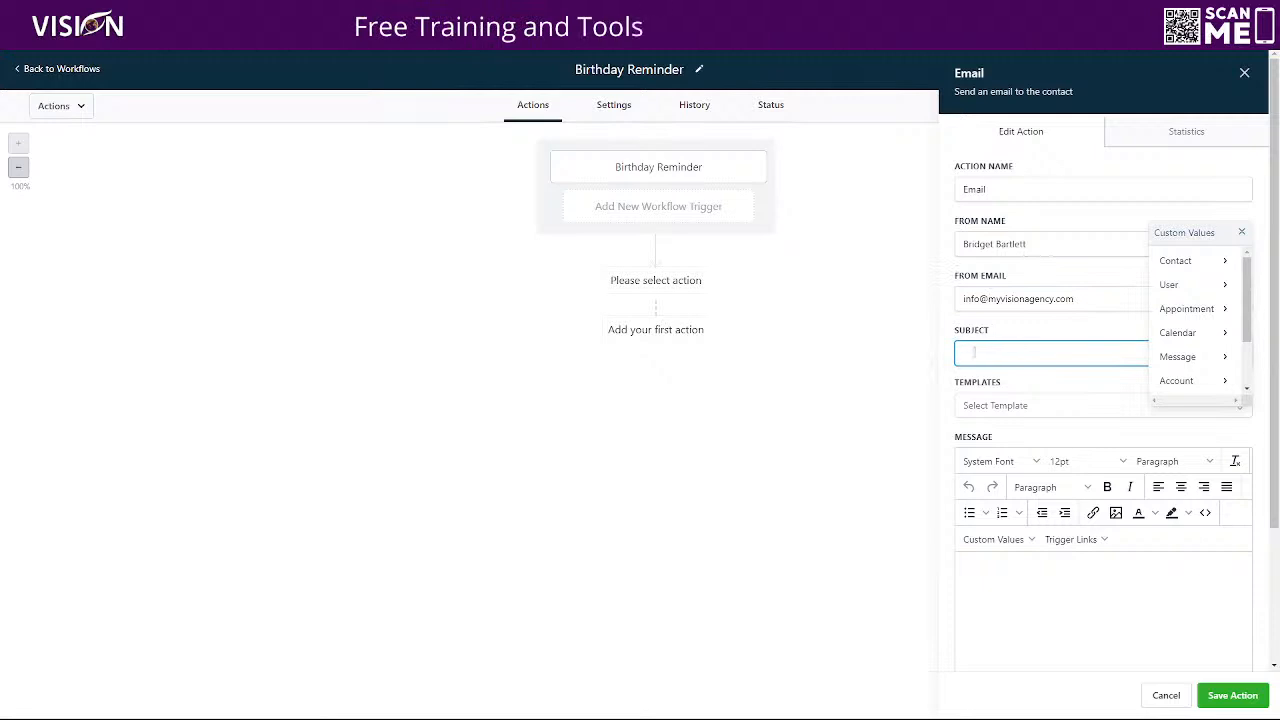
text(Ha)
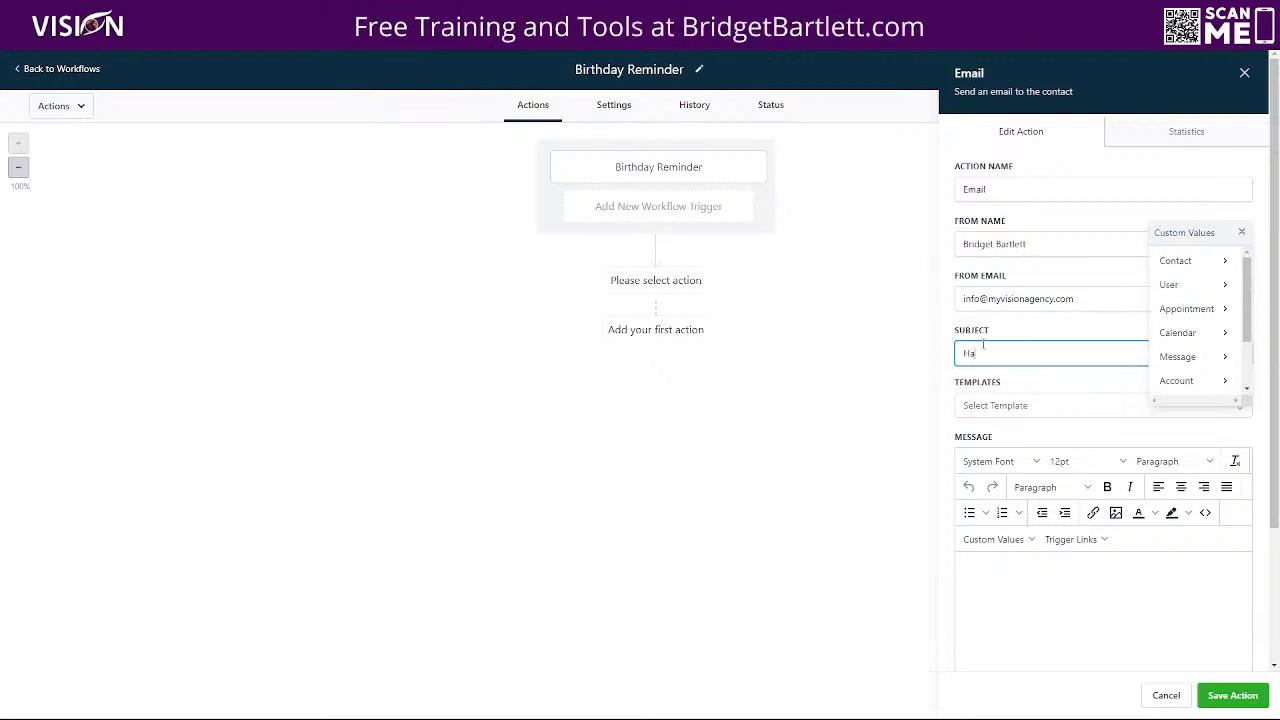
text(ppy Bo)
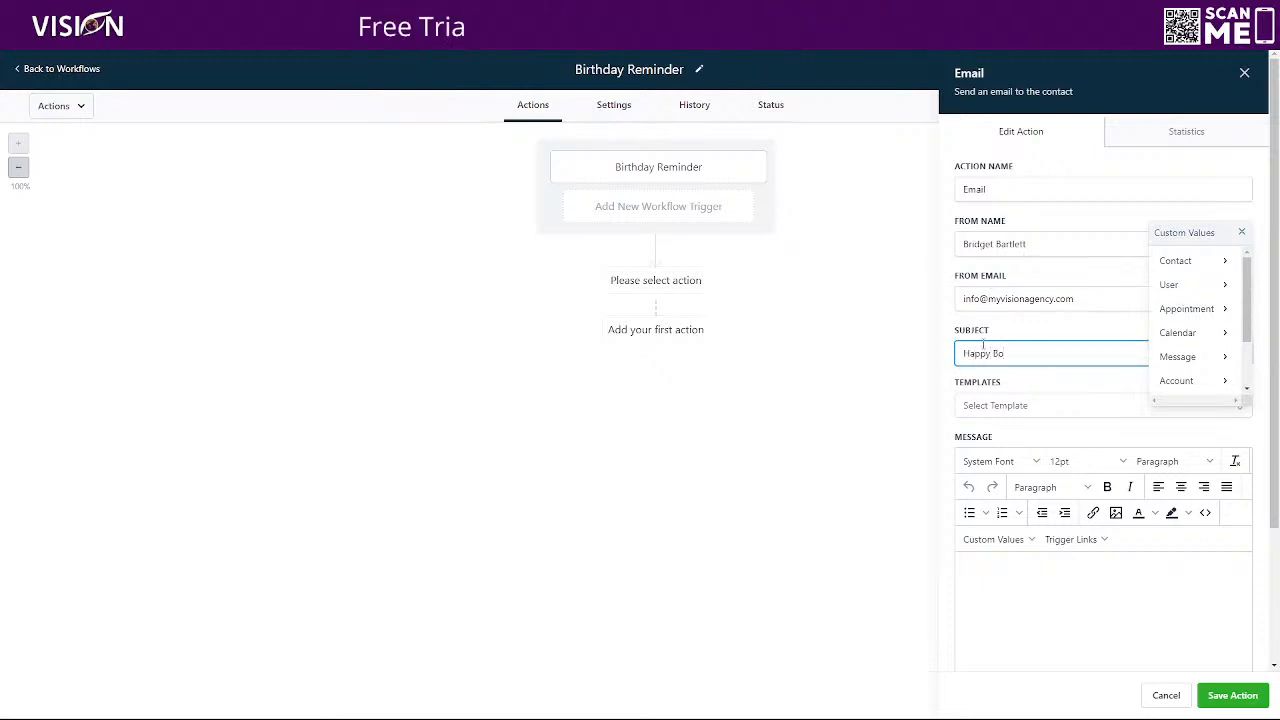
key(BackSpace)
text(irthday)
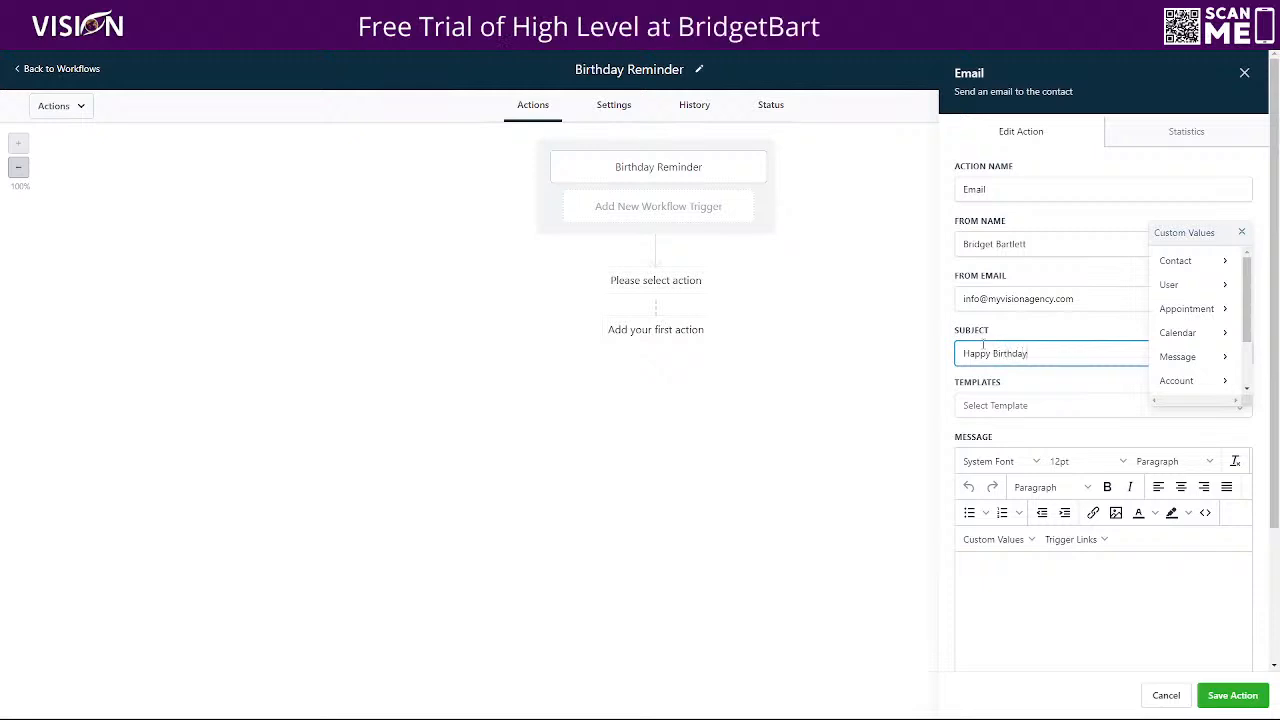
Start the email message with the greeting "Hey {{contact.first_name}}," using the contact's First Name custom value, followed by a new line
scroll(1046, 606, down, 3)
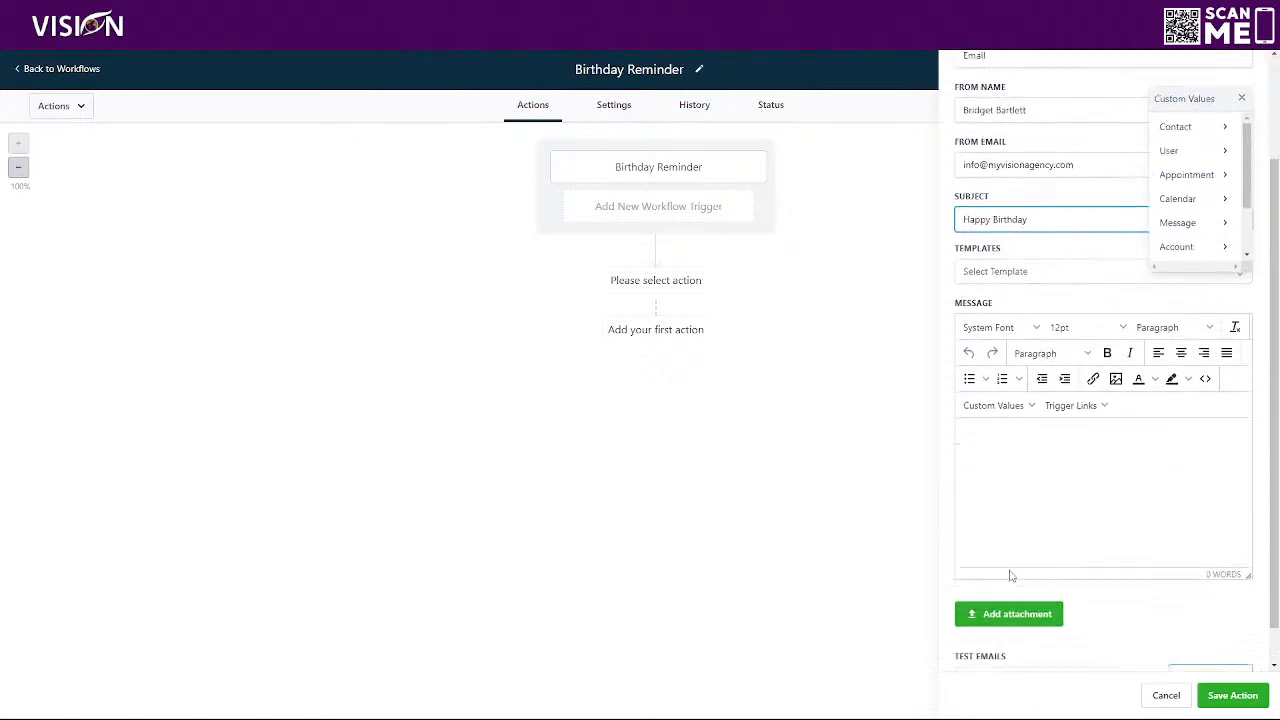
click(1016, 396)
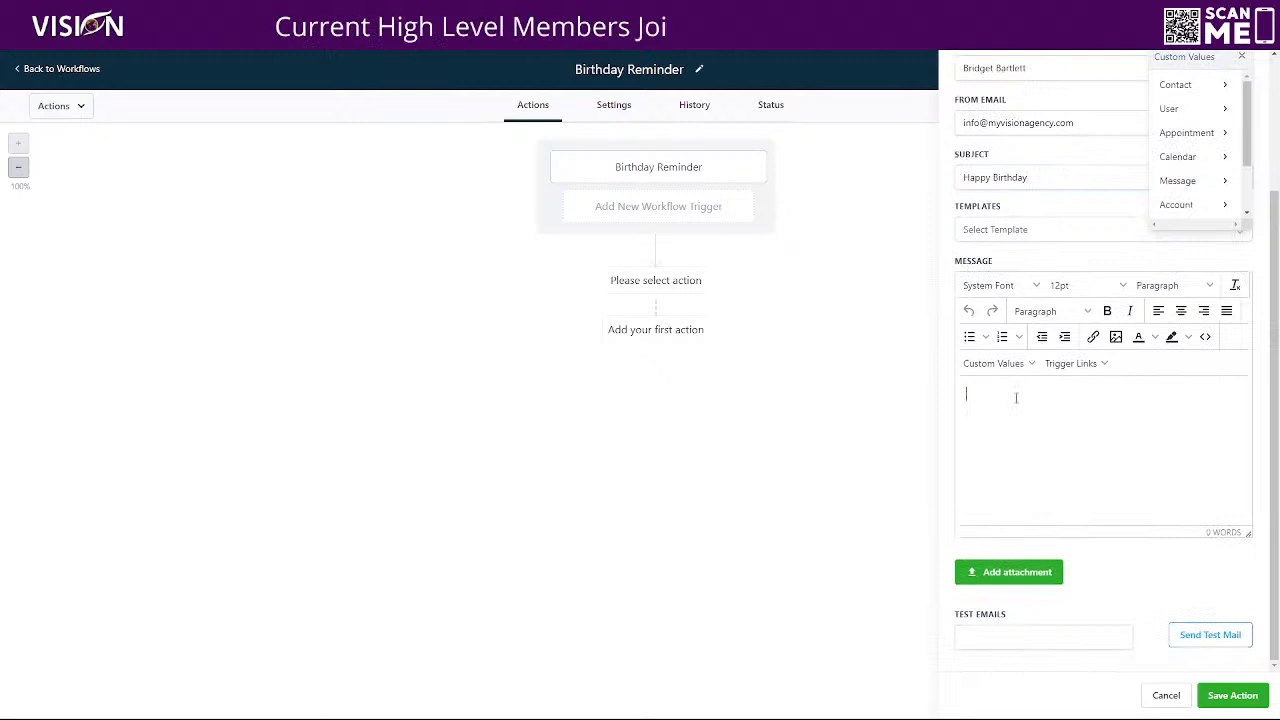
text(Hey)
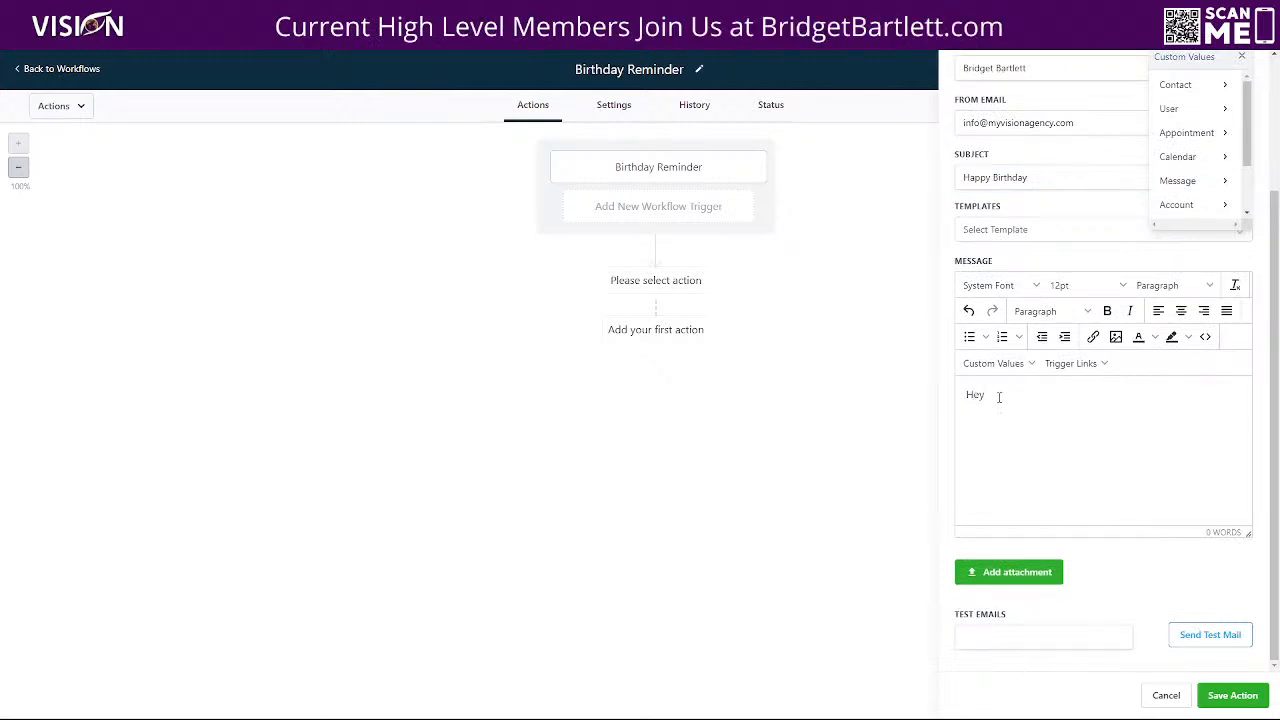
click(993, 363)
mouse_move(982, 388)
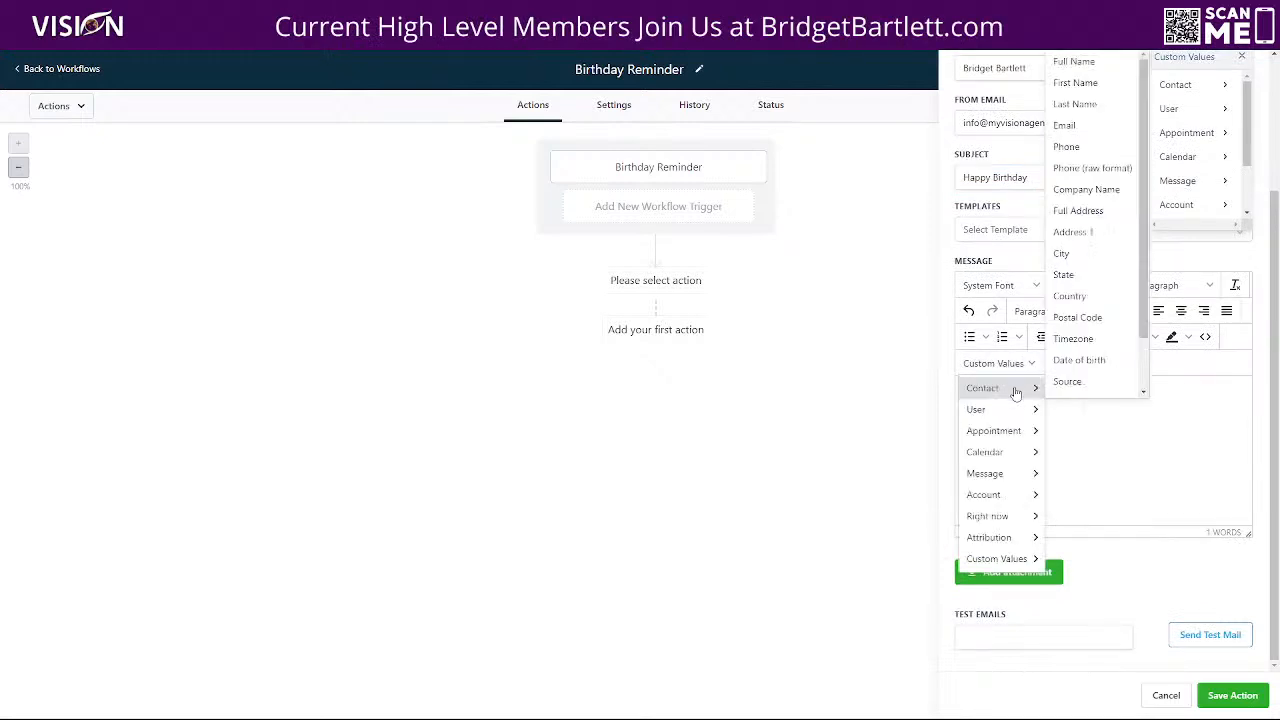
click(1074, 84)
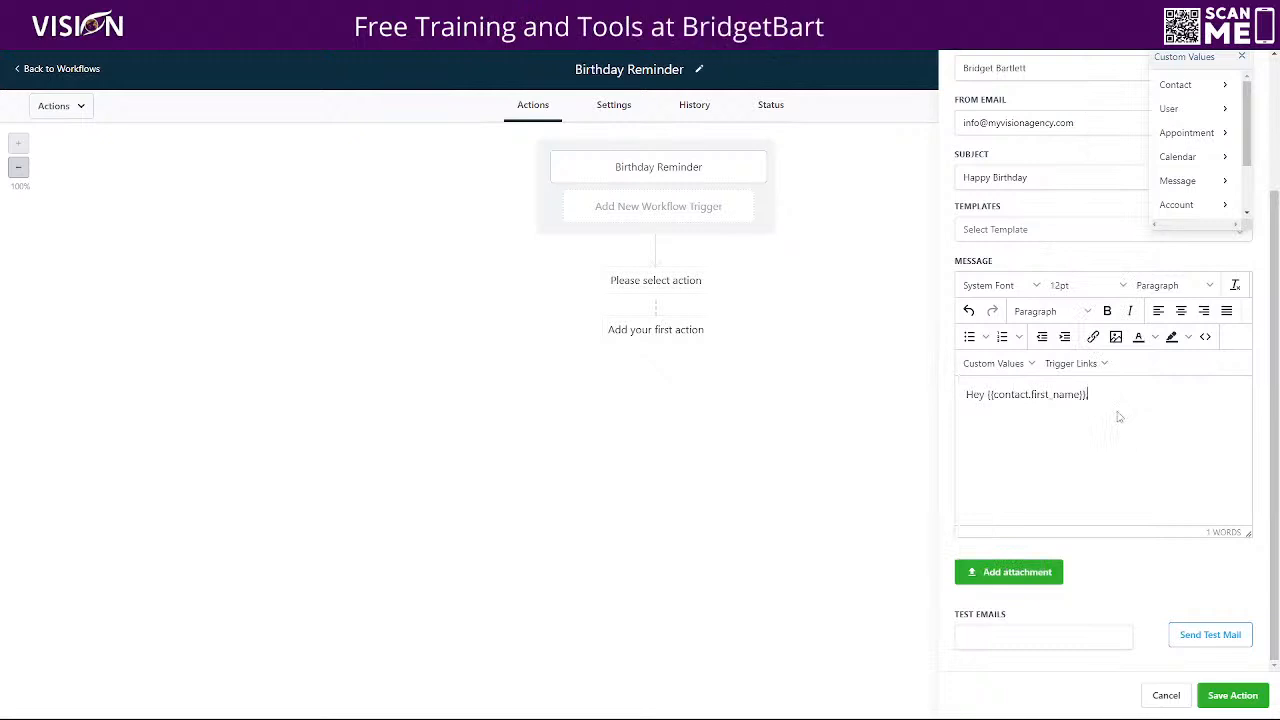
text(,)
key(Return)
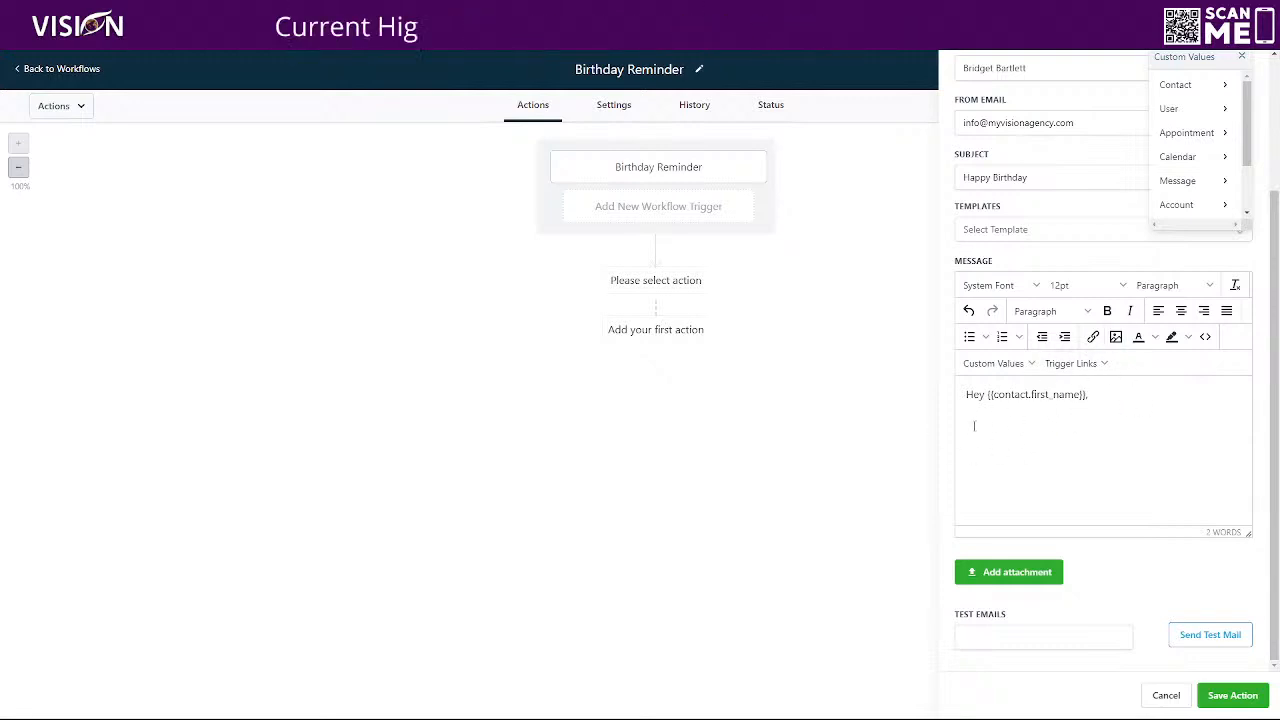
click(1115, 337)
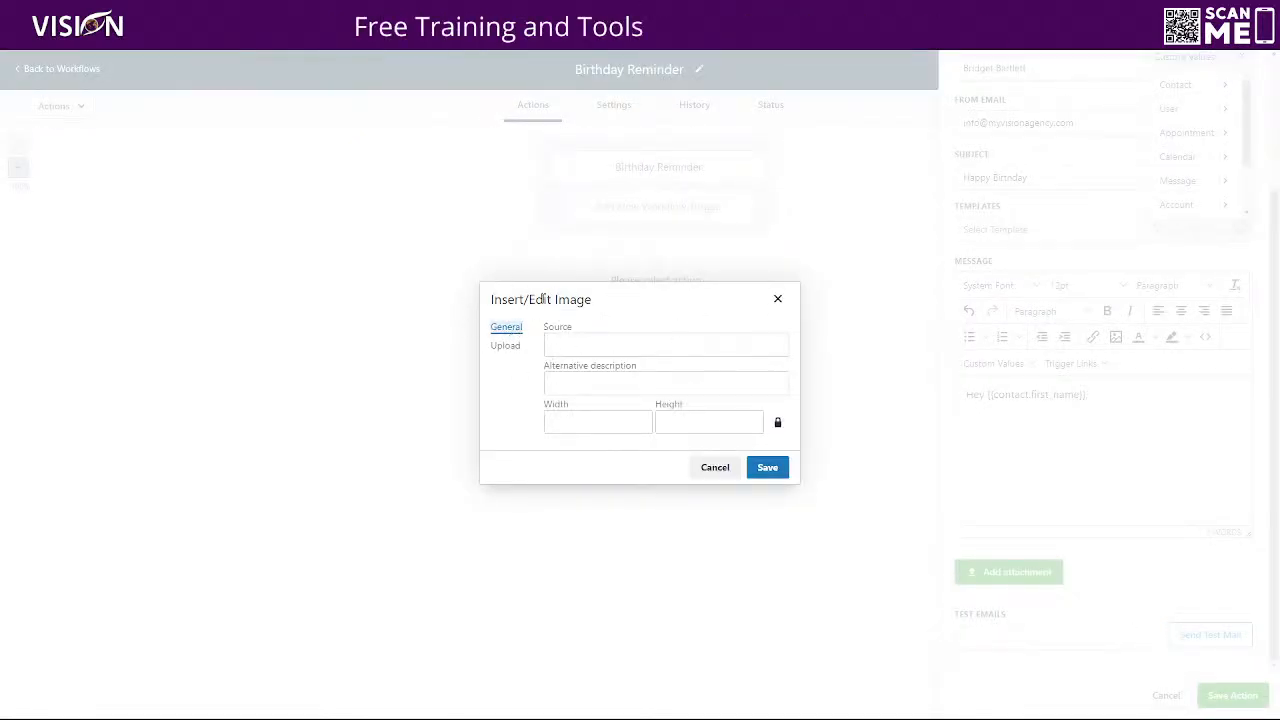
click(505, 330)
click(588, 344)
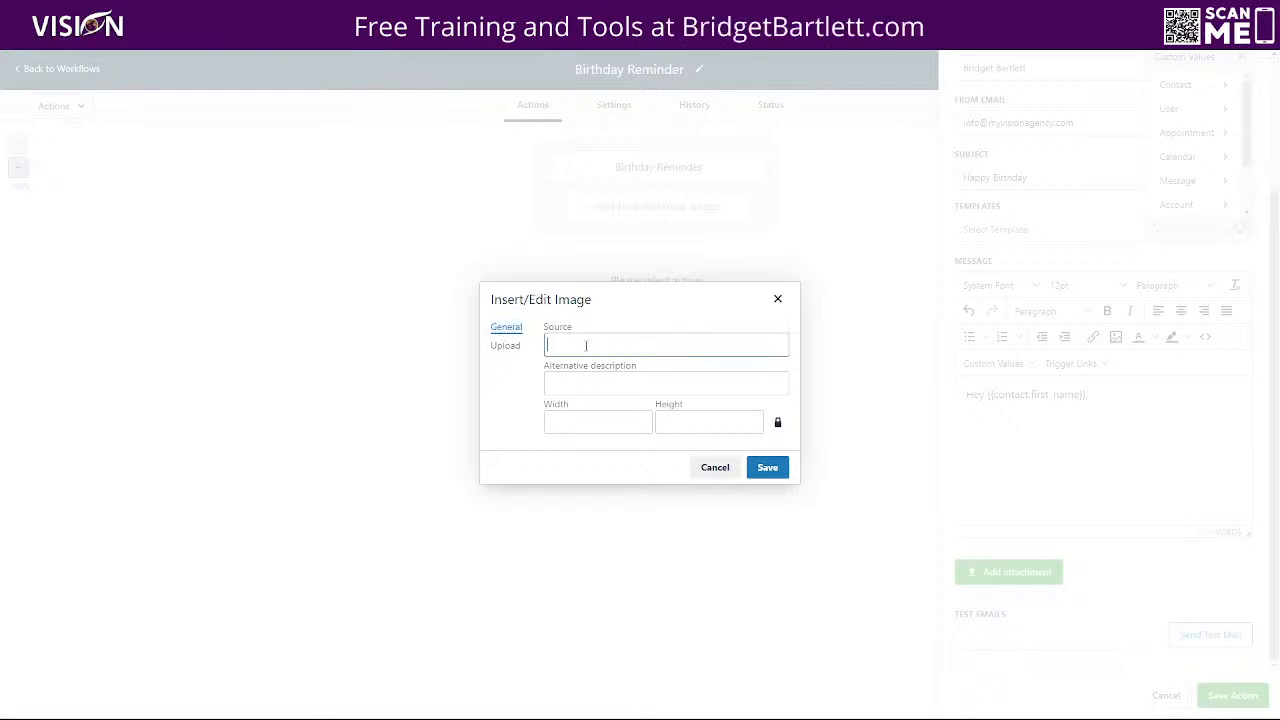
text({{contact.first_name}})
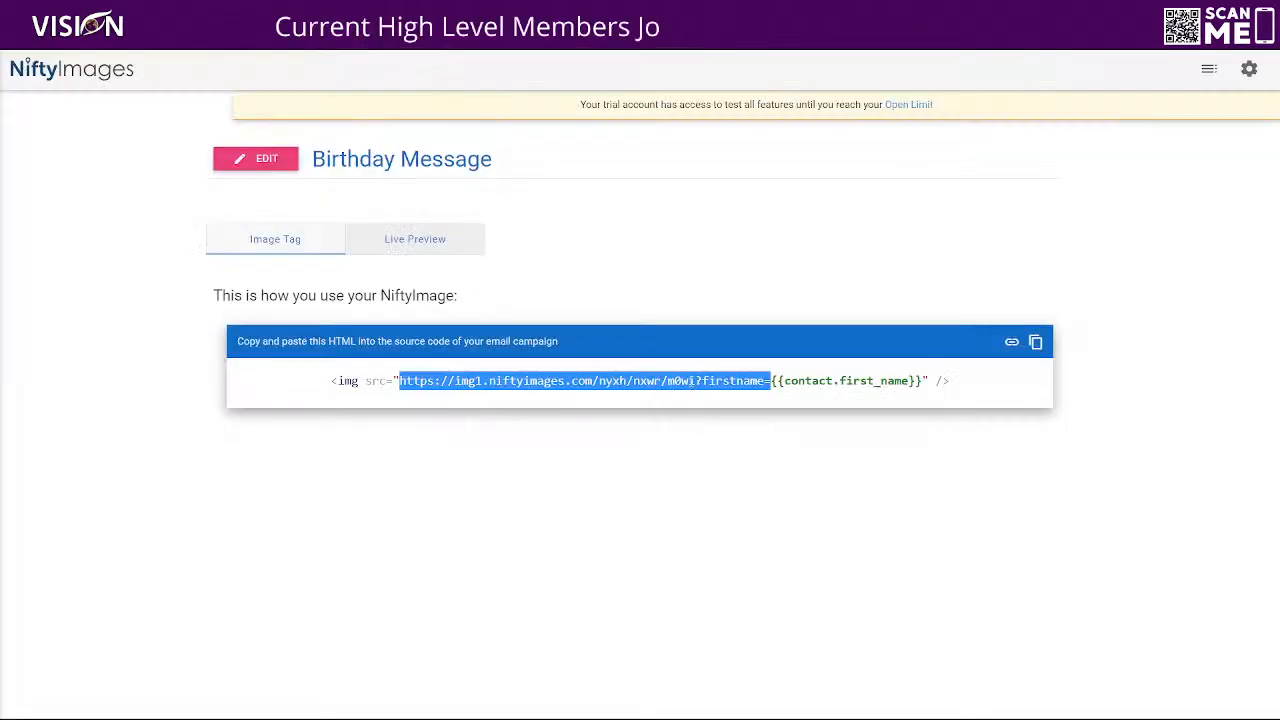
right_click(690, 384)
click(712, 395)
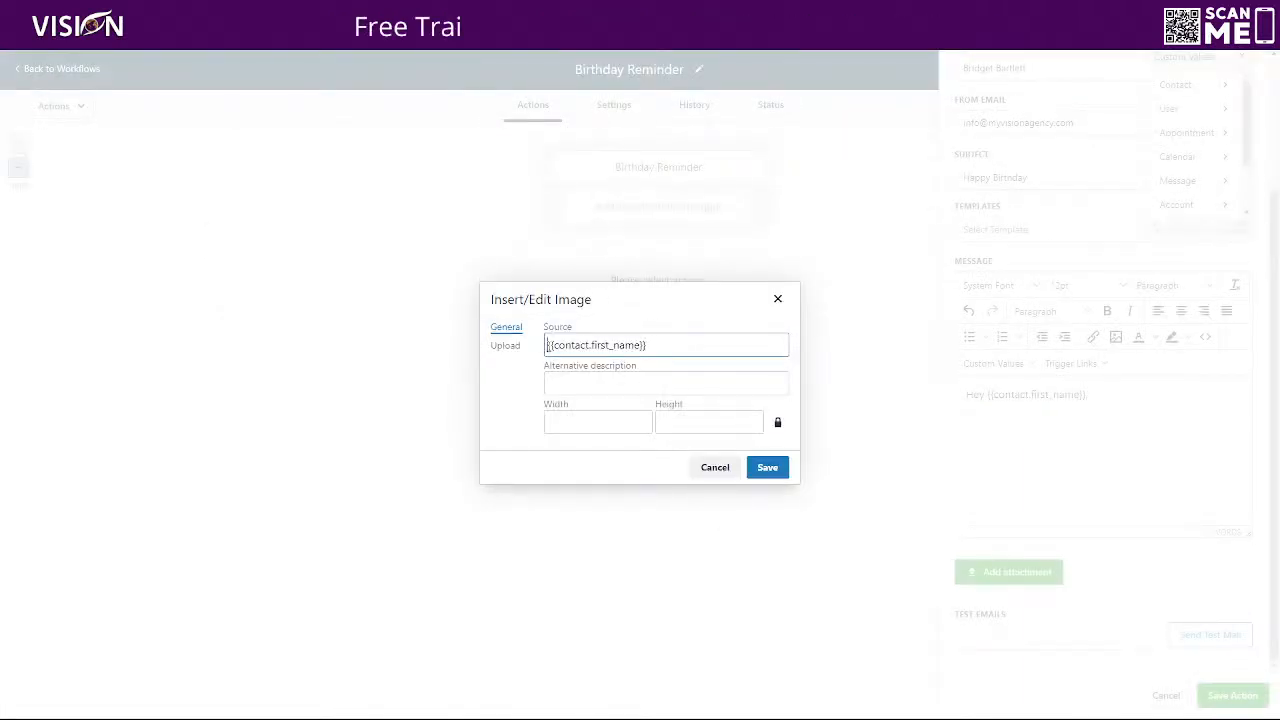
key(ctrl+v)
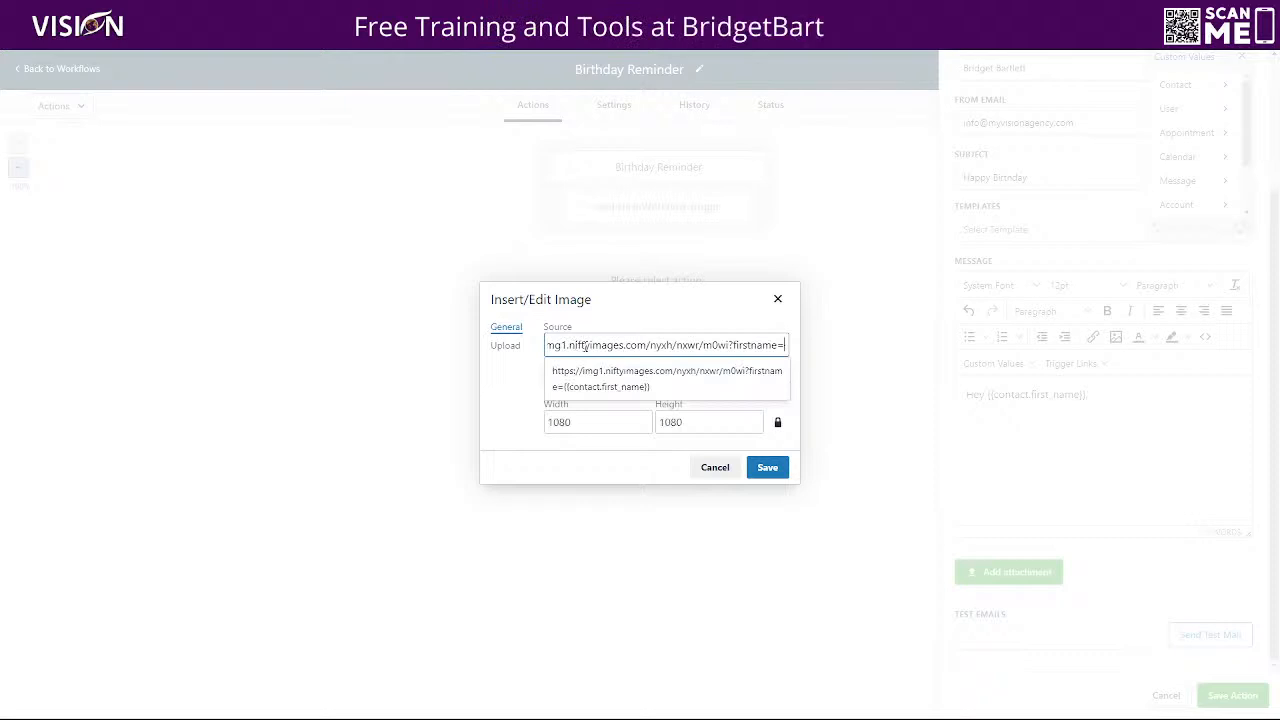
key(Right)
key(Right)
key(Right)
key(Right)
key(Right)
key(Right)
key(Right)
key(Right)
key(Right)
key(Right)
key(Right)
key(Right)
key(Right)
key(Right)
key(Right)
key(Right)
key(Right)
key(Right)
key(Right)
key(Right)
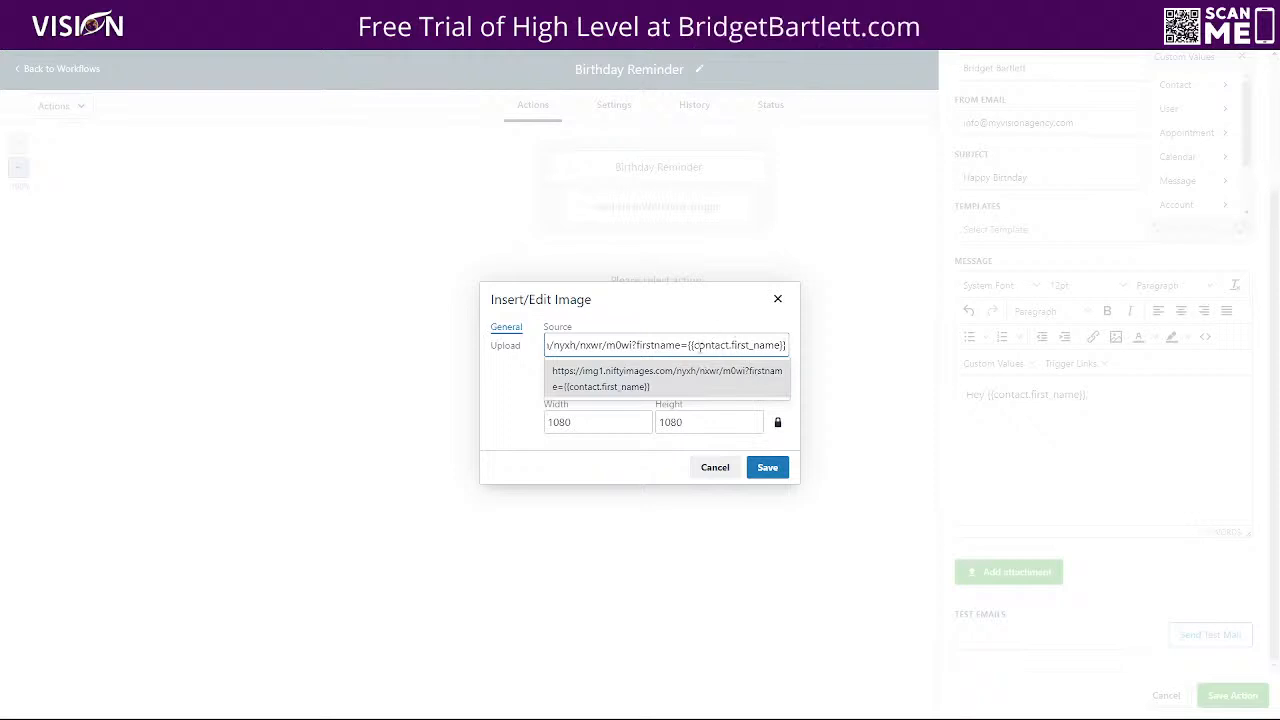
click(692, 316)
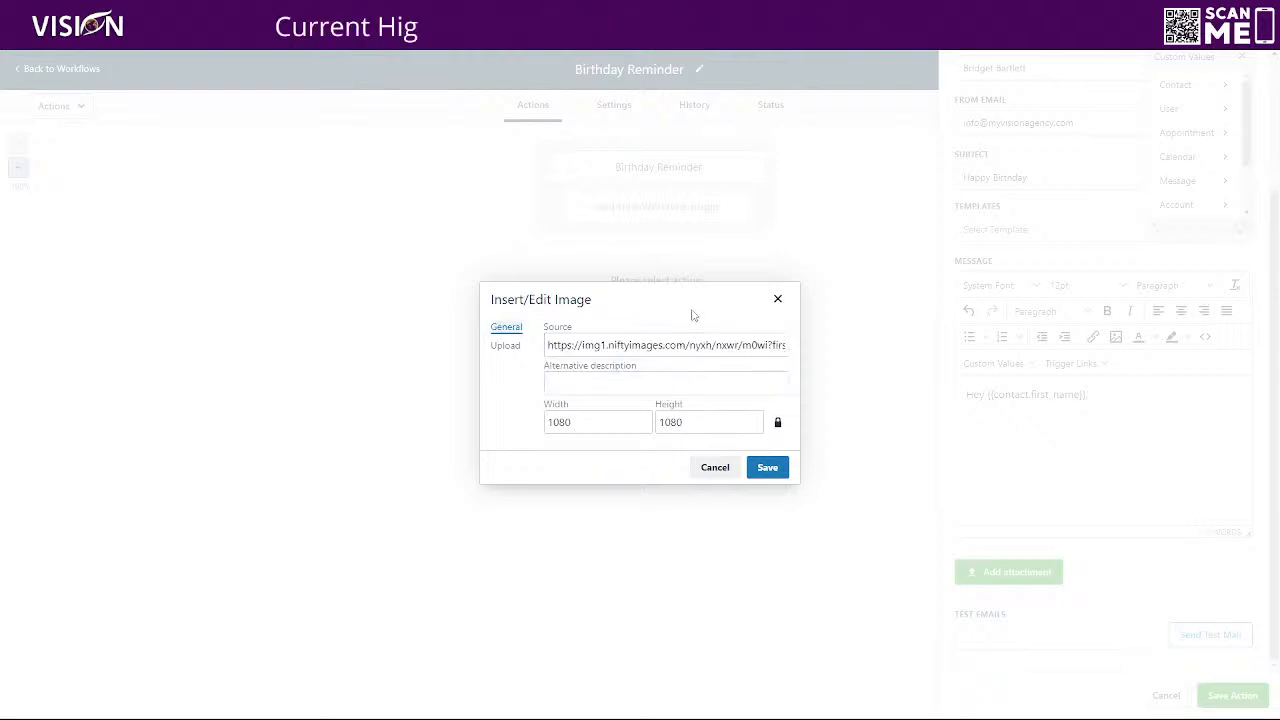
Set the image size to 600 by 600 and save it into the email message
drag(581, 421, 542, 424)
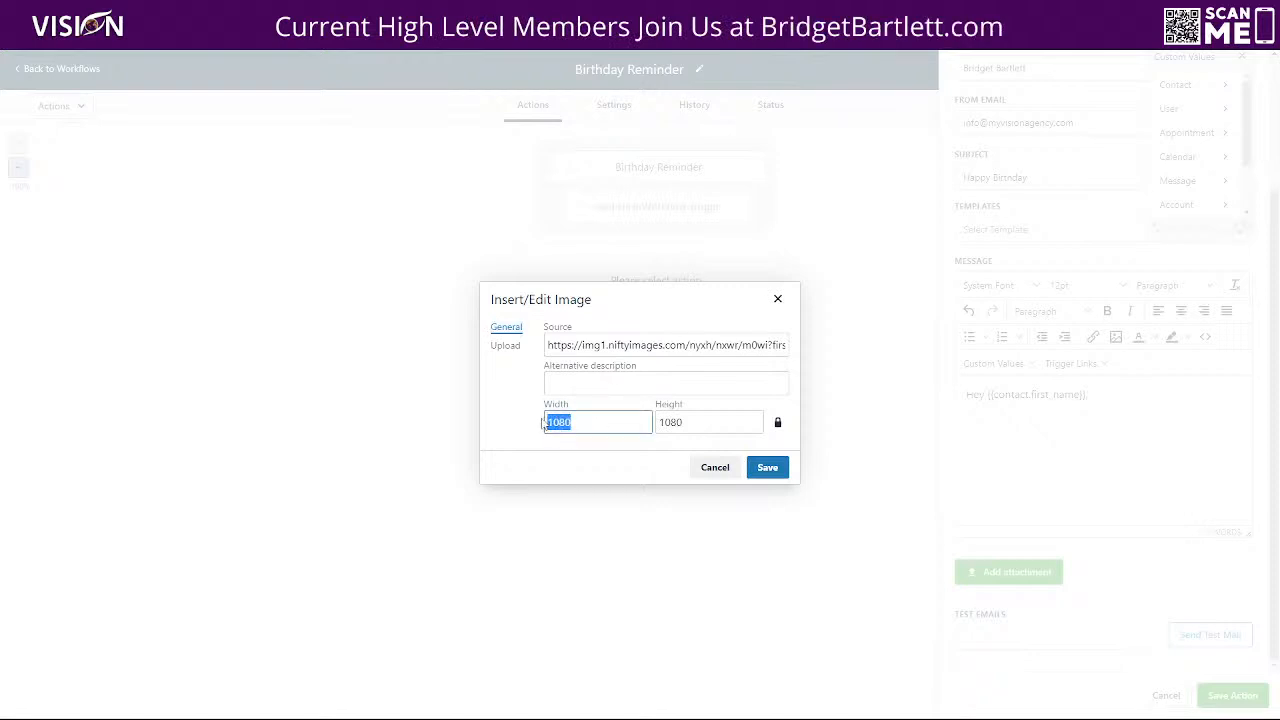
text(600)
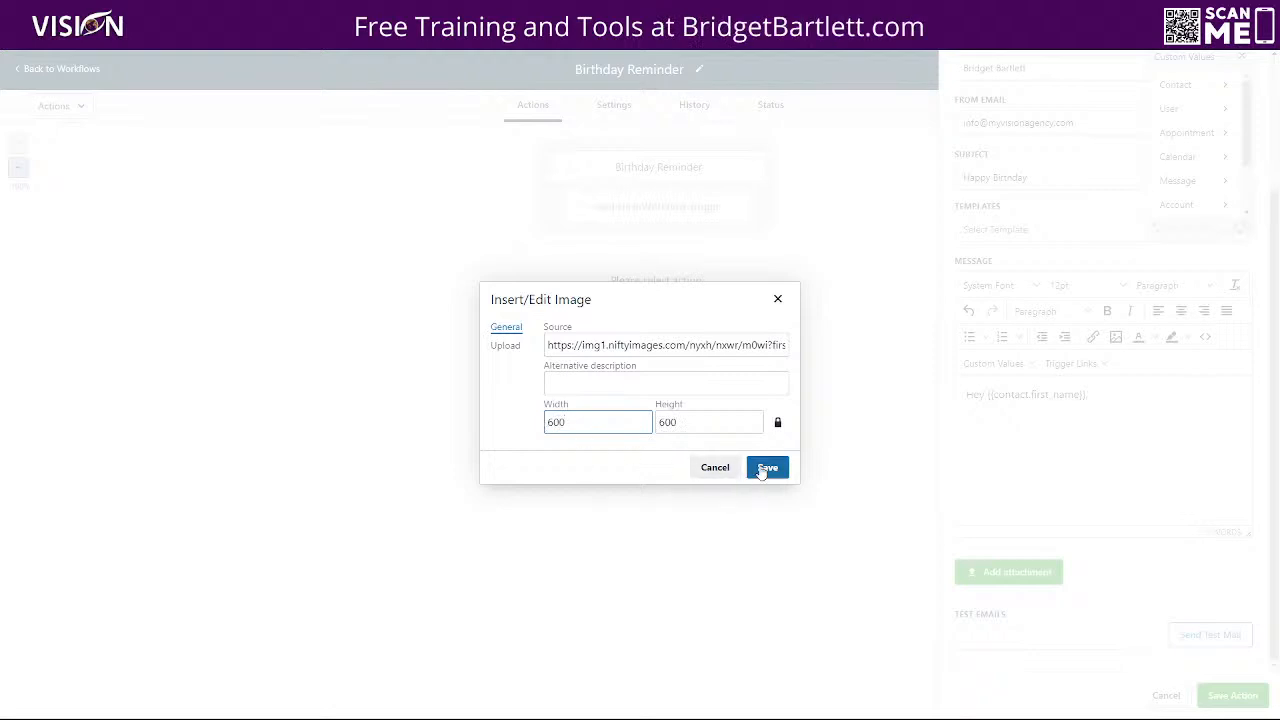
click(766, 468)
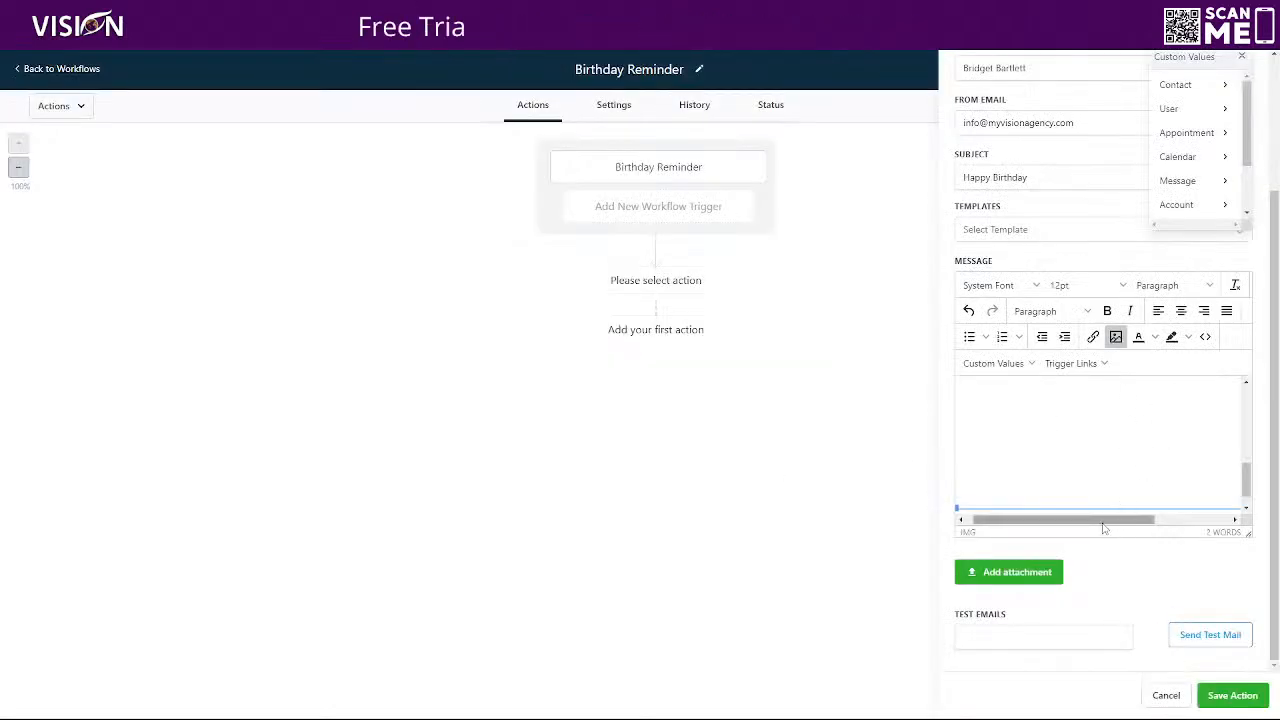
Examine the inserted birthday image in the email message, including its heading, first-name placeholder and closing text
drag(1112, 520, 1180, 521)
scroll(1165, 471, up, 2)
scroll(1137, 502, down, 1)
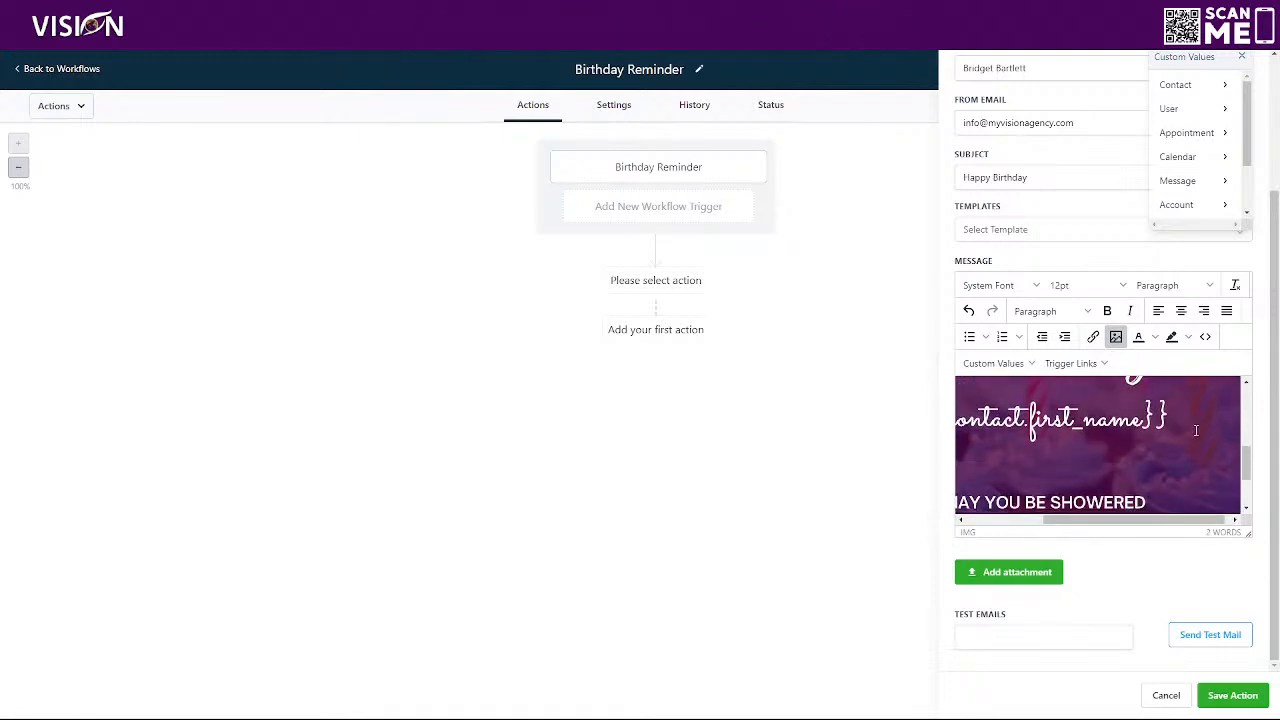
drag(1083, 521, 1046, 519)
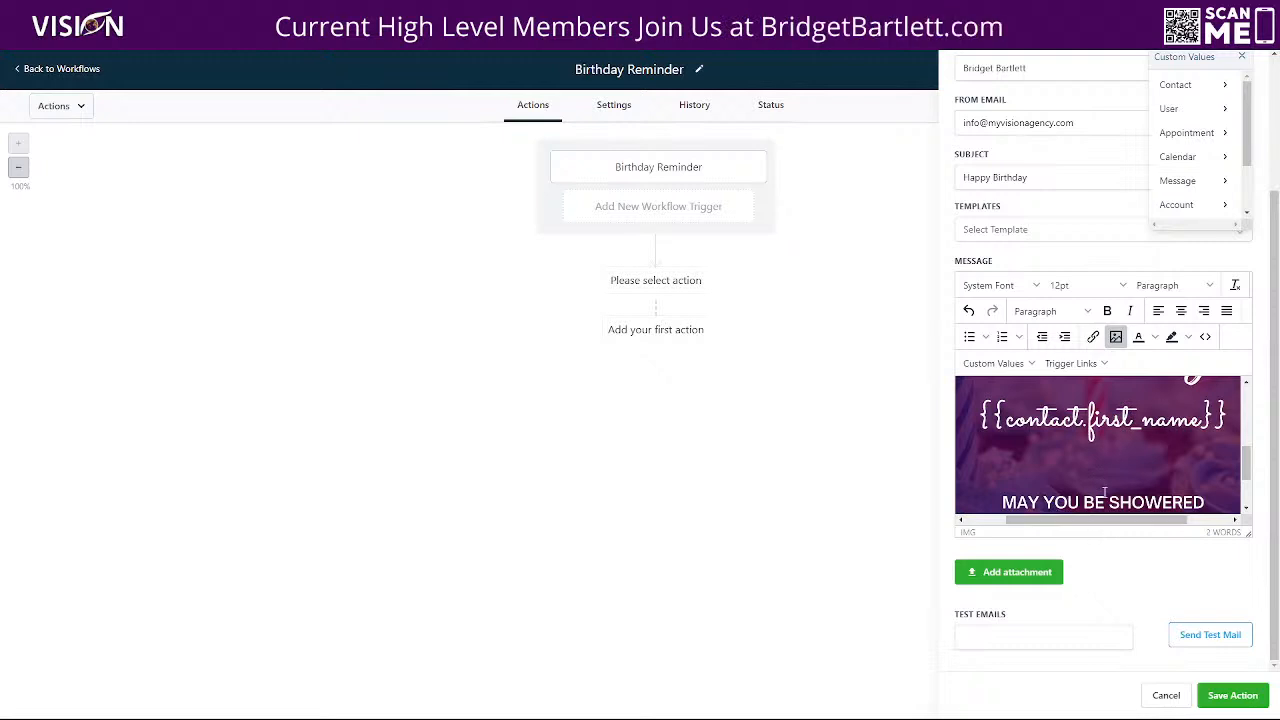
scroll(1104, 492, up, 3)
scroll(1096, 490, down, 5)
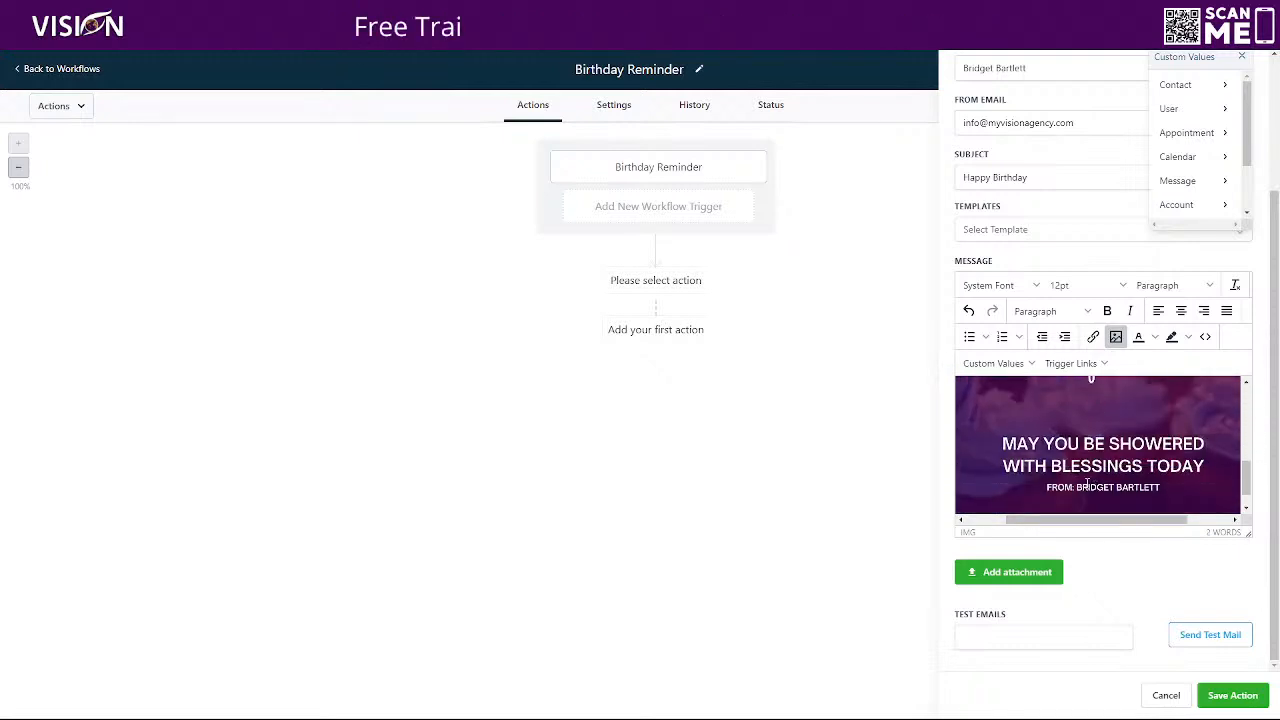
scroll(1096, 488, up, 3)
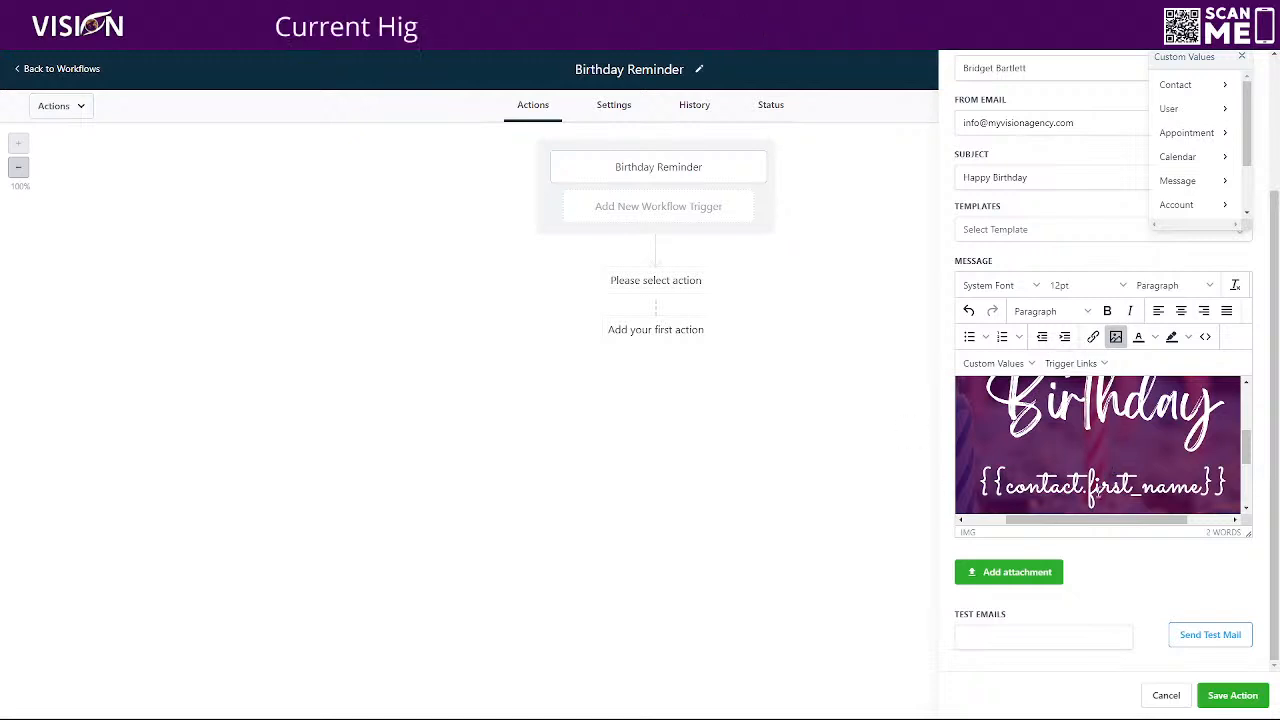
scroll(1076, 488, up, 5)
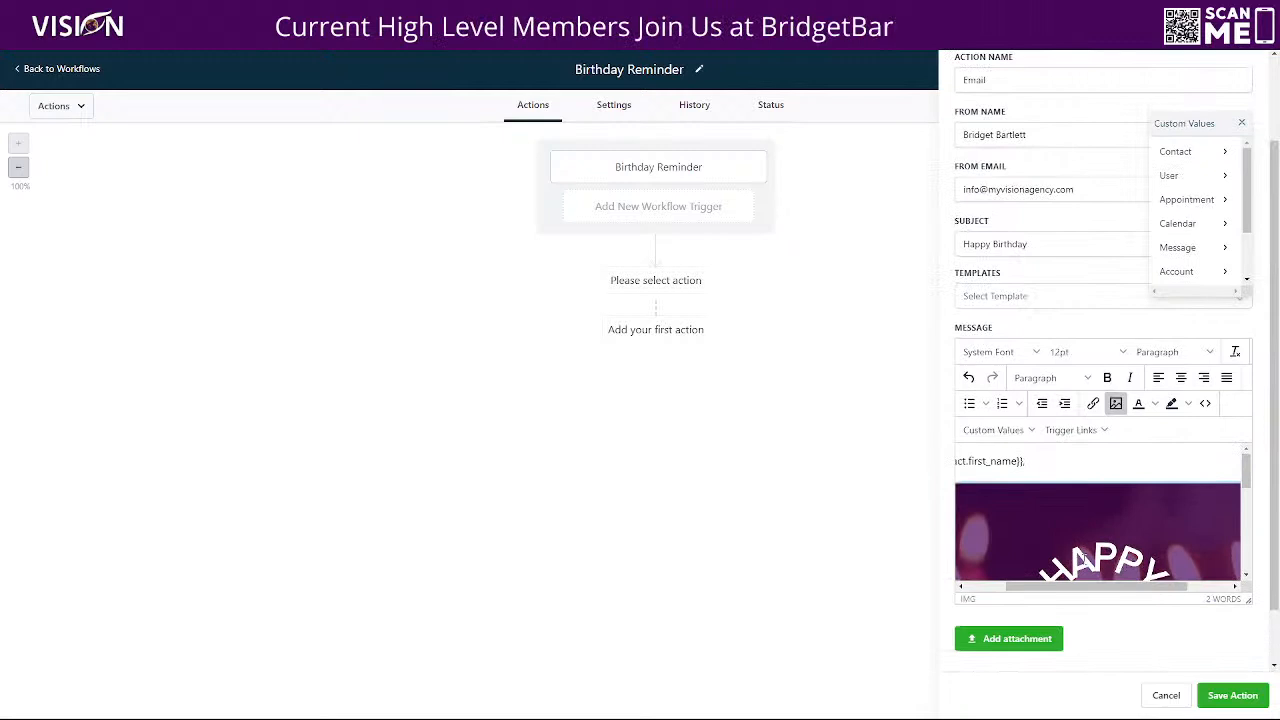
scroll(1076, 500, down, 4)
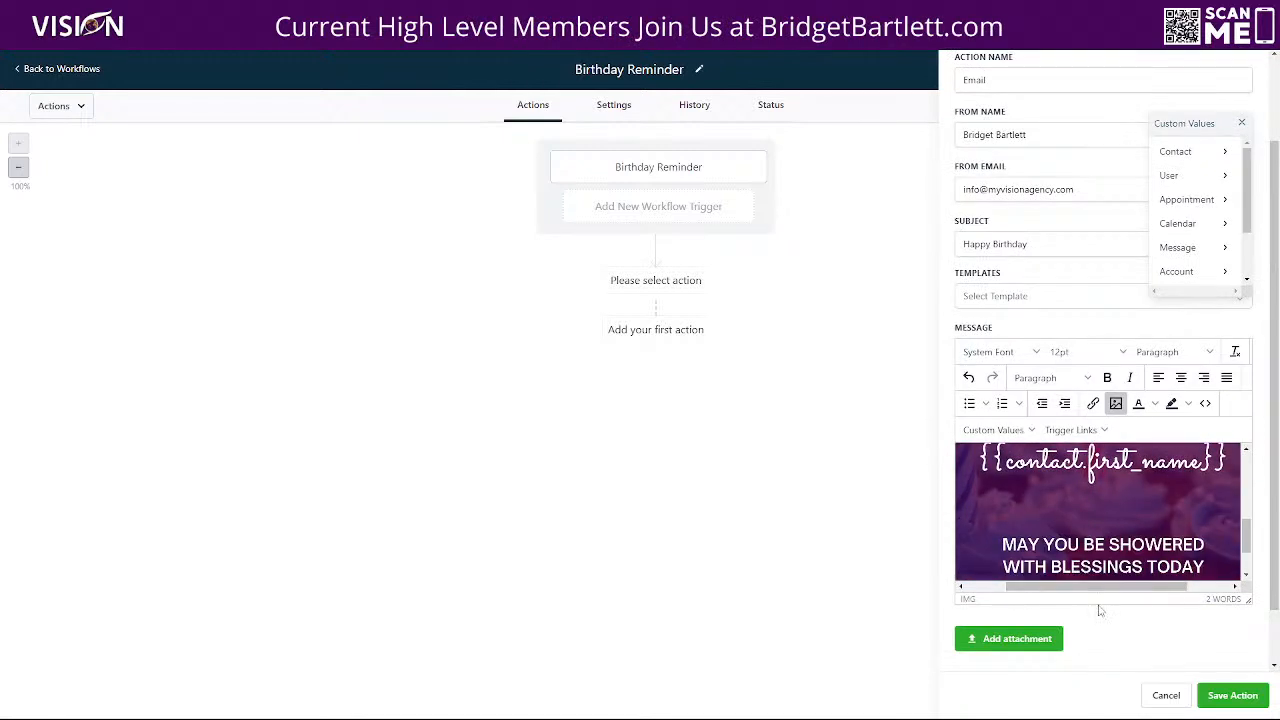
scroll(1100, 605, down, 2)
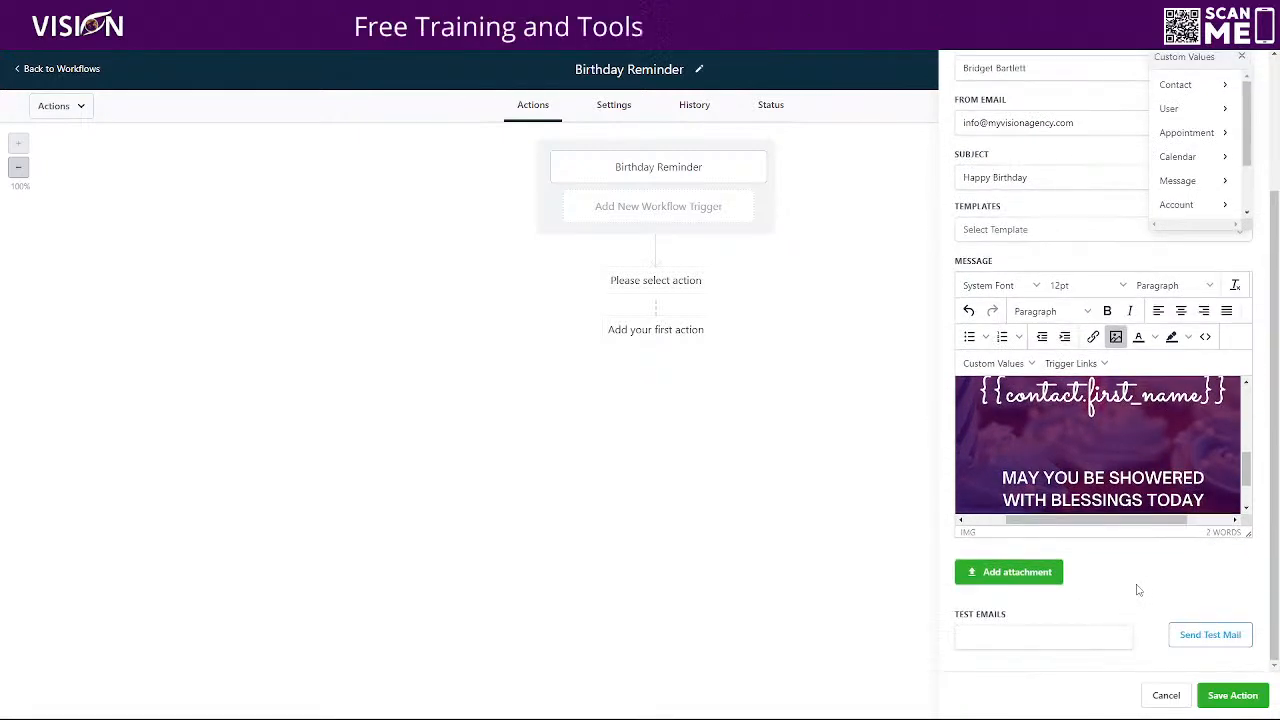